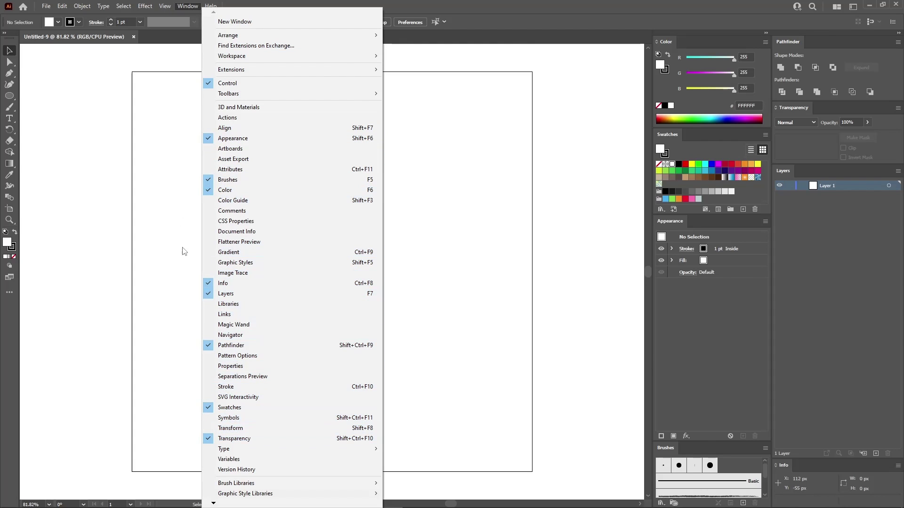
Show the document grid and turn on Snap to Grid
left_click(167, 137)
left_click(165, 6)
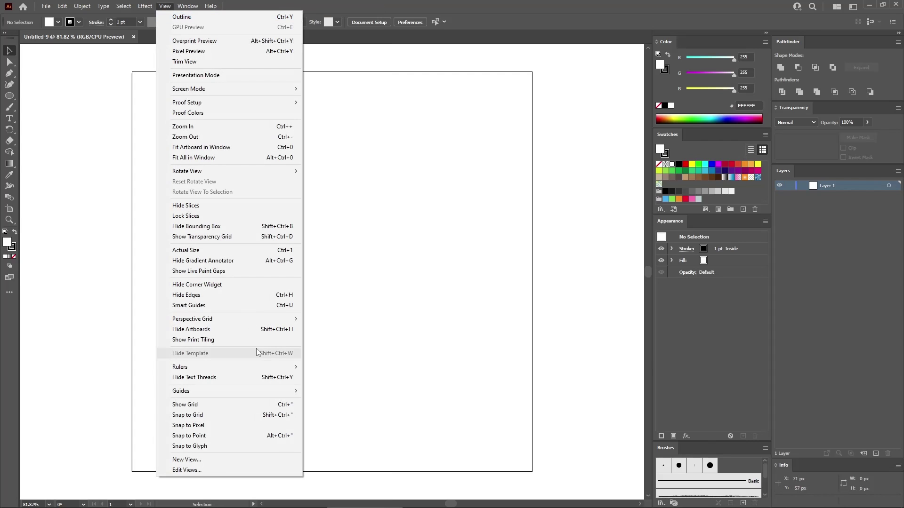
left_click(215, 404)
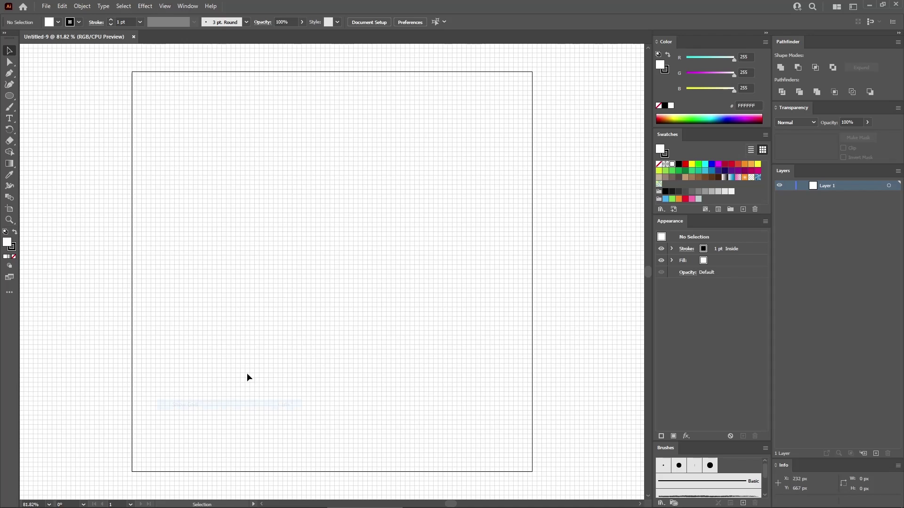
left_click(164, 7)
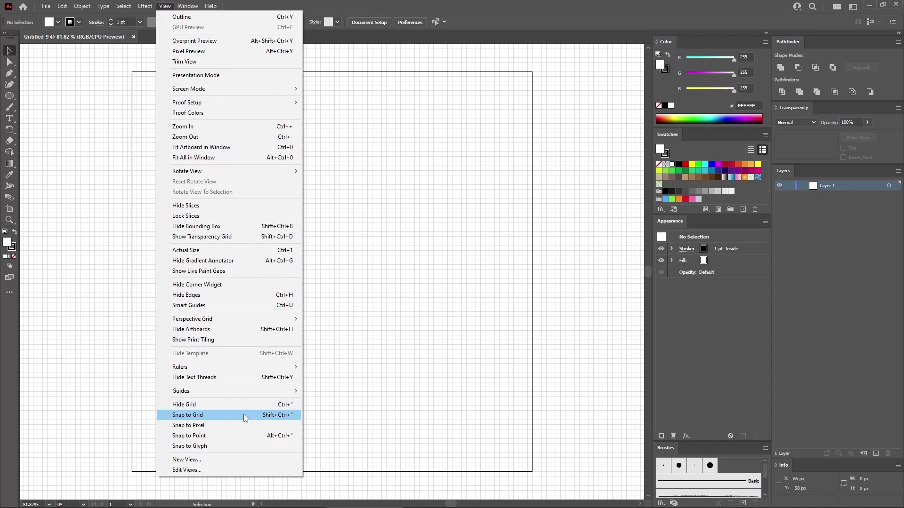
left_click(228, 415)
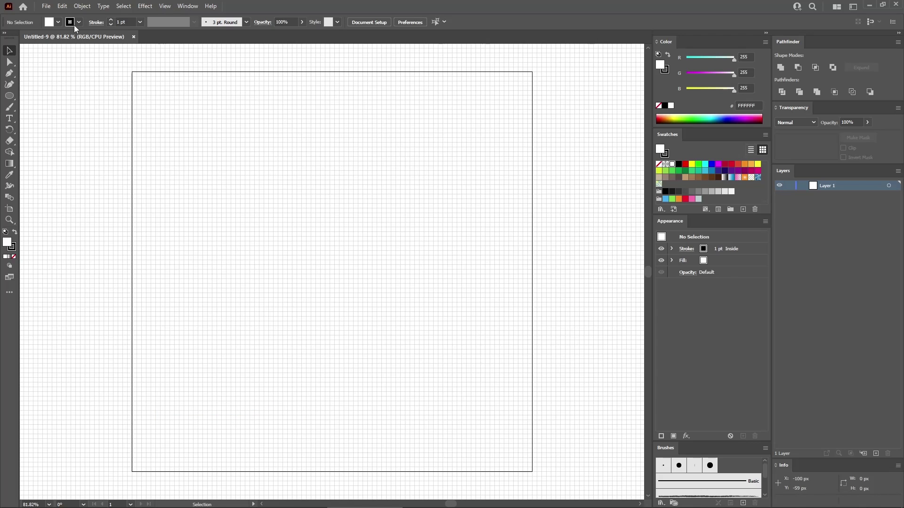
Set the grid preferences to a gridline every 1 px with 1 subdivision
left_click(63, 7)
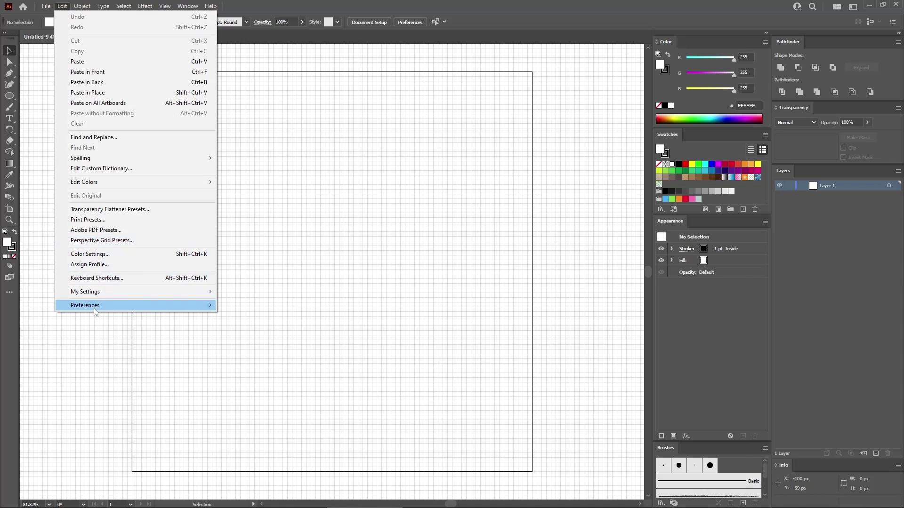
mouse_move(94, 309)
left_click(256, 347)
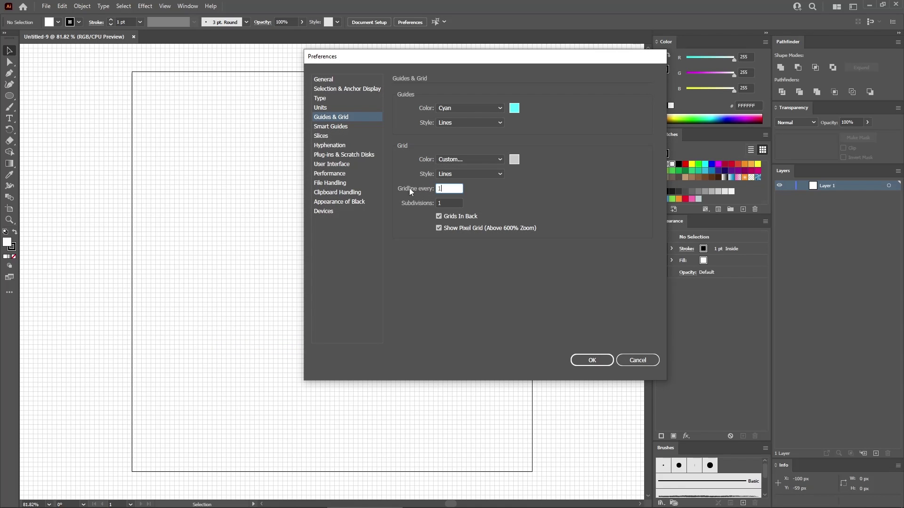
left_click(593, 360)
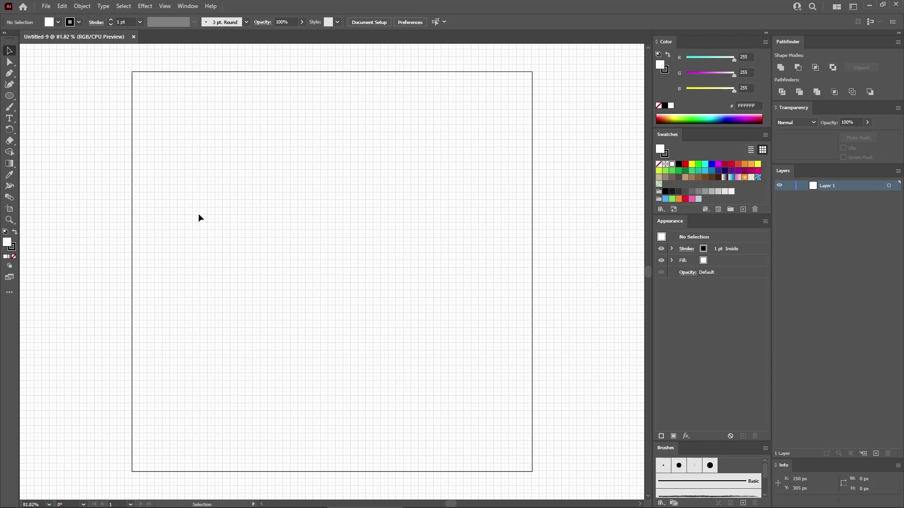
Create an ellipse 18 px wide and 75 px high near the centre of the artboard
left_click(11, 98)
left_click(320, 243)
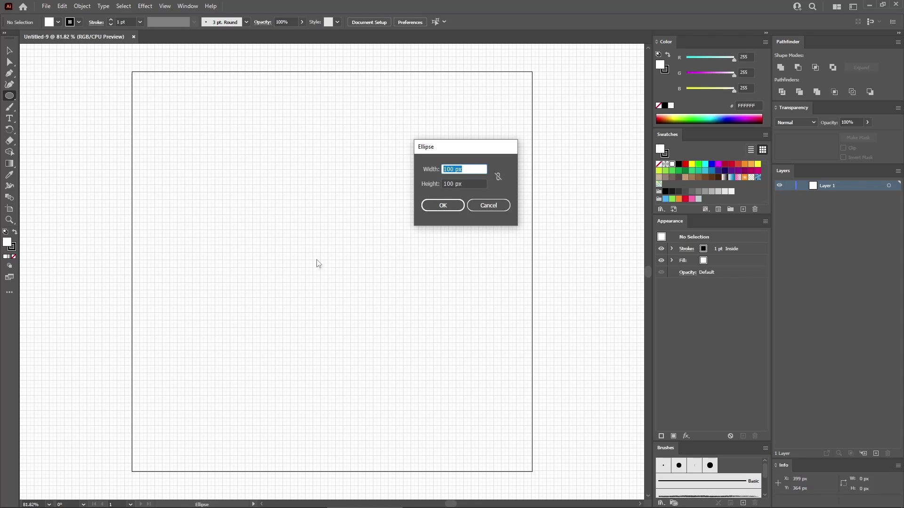
type("18")
key("Tab")
type("75")
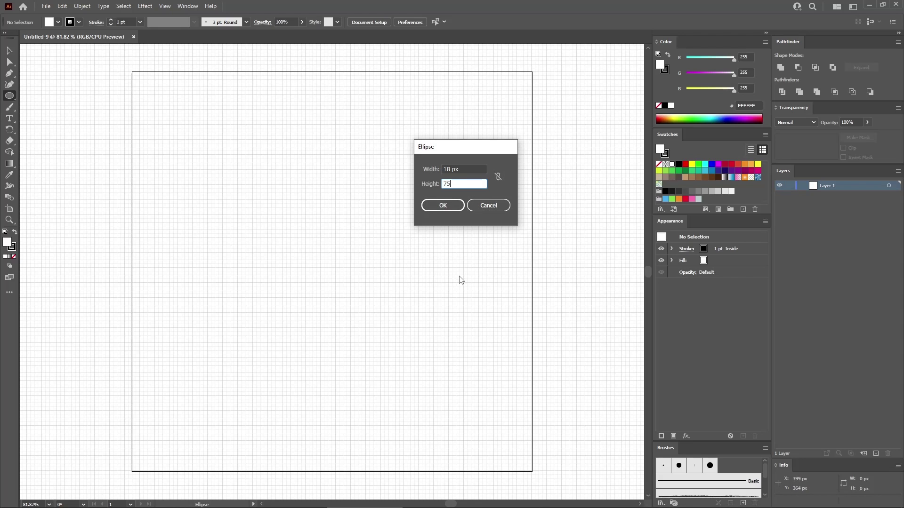
left_click(449, 207)
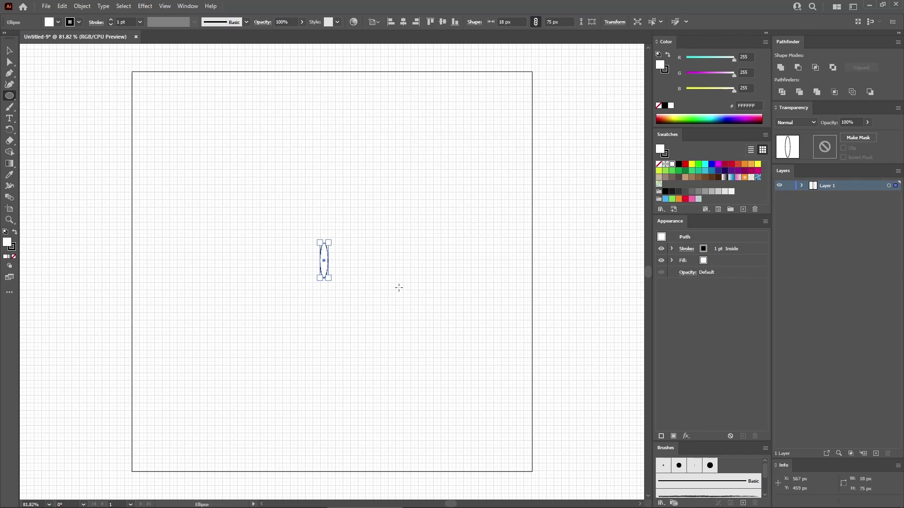
Remove the ellipse's stroke and fill it with light grey CCCCCC
key("ctrl+equal")
key("ctrl+equal")
key("ctrl+equal")
key("ctrl+equal")
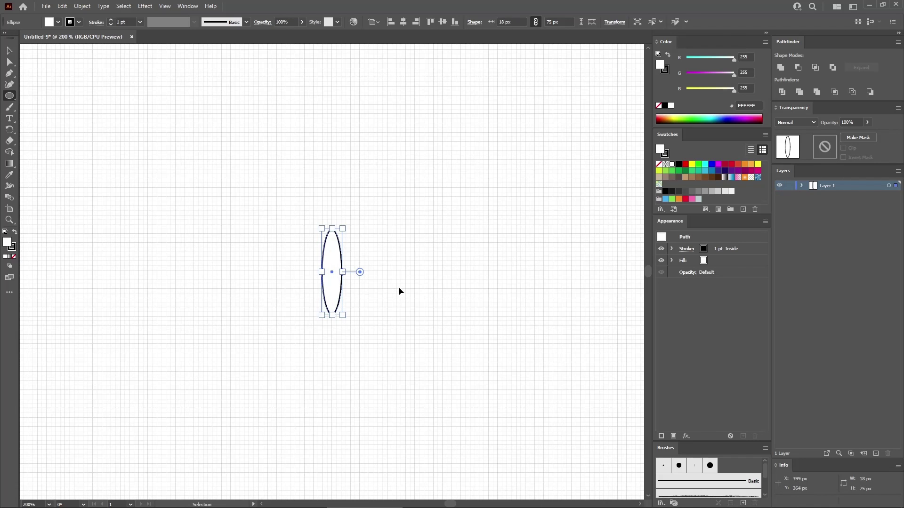
key("ctrl+equal")
key("ctrl+equal")
key("ctrl+equal")
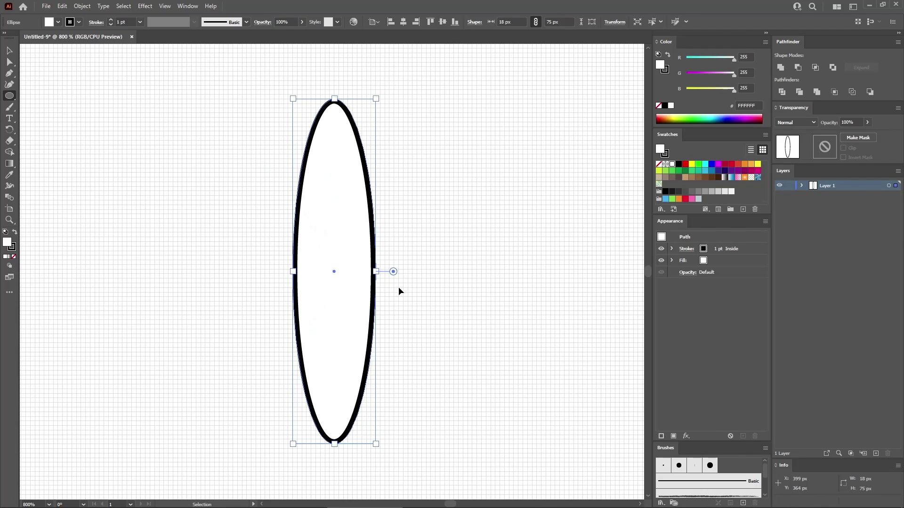
left_click(727, 250)
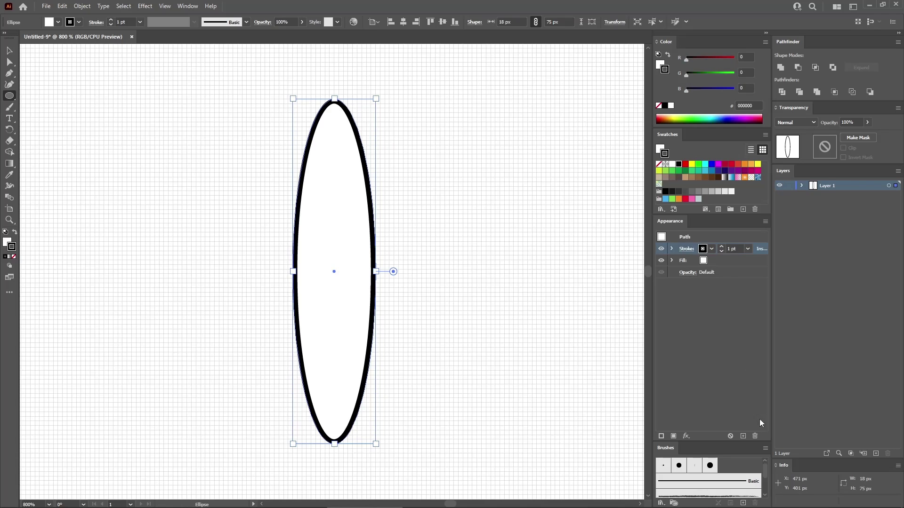
left_click(756, 435)
left_click(734, 261)
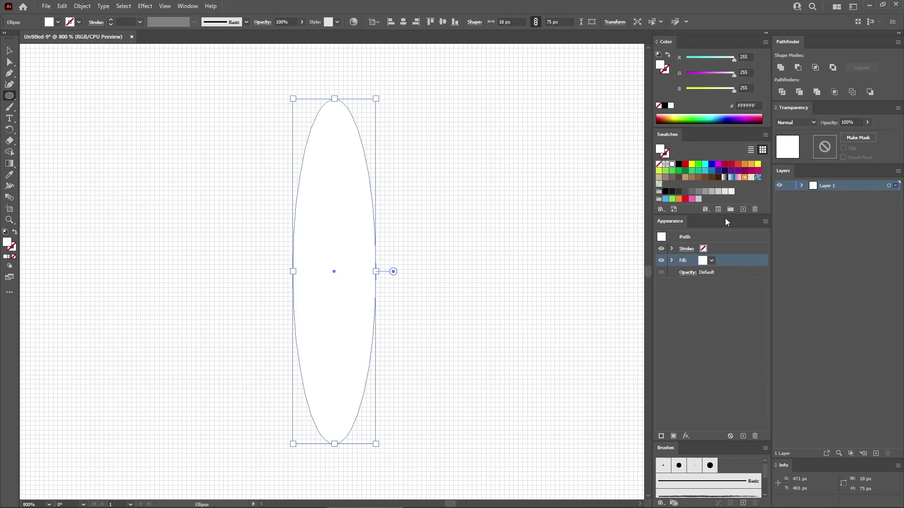
left_click(719, 192)
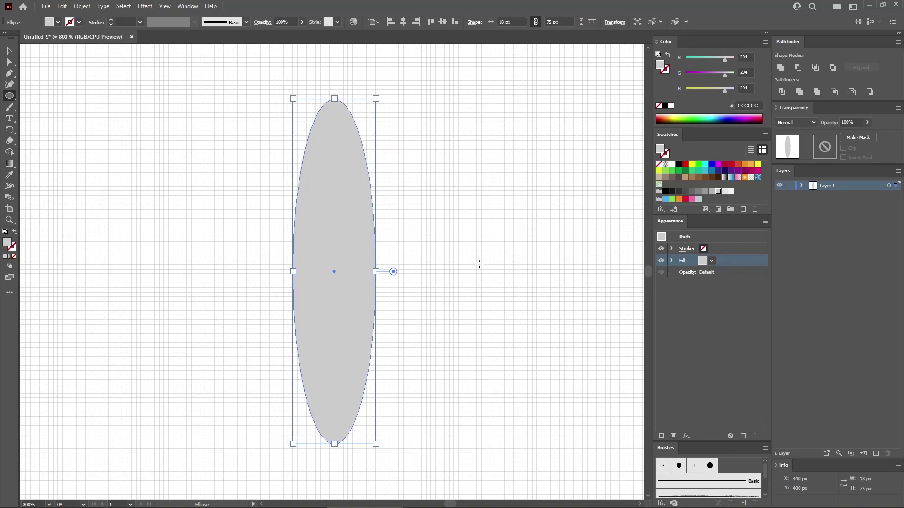
Convert the ellipse's bottom anchor to a corner point and move it 9 px down and 1 px left
left_click_drag(9, 73, 42, 85)
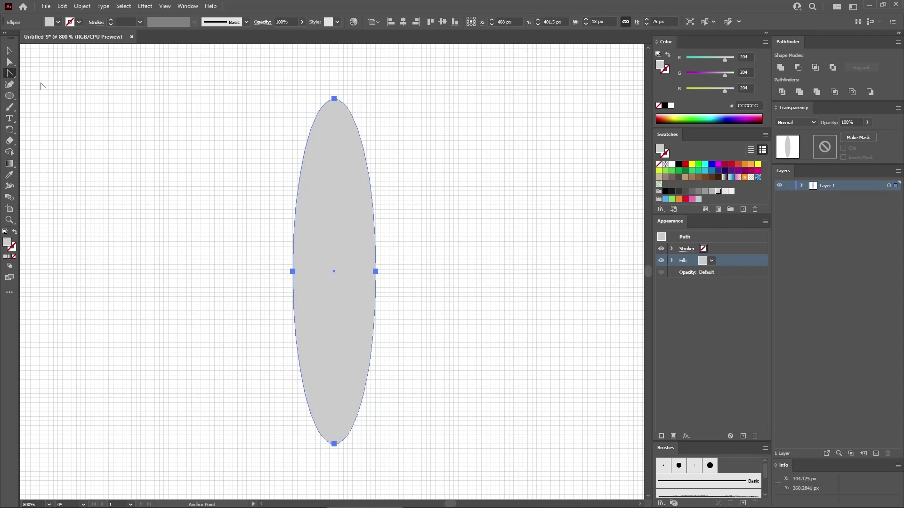
left_click(334, 444)
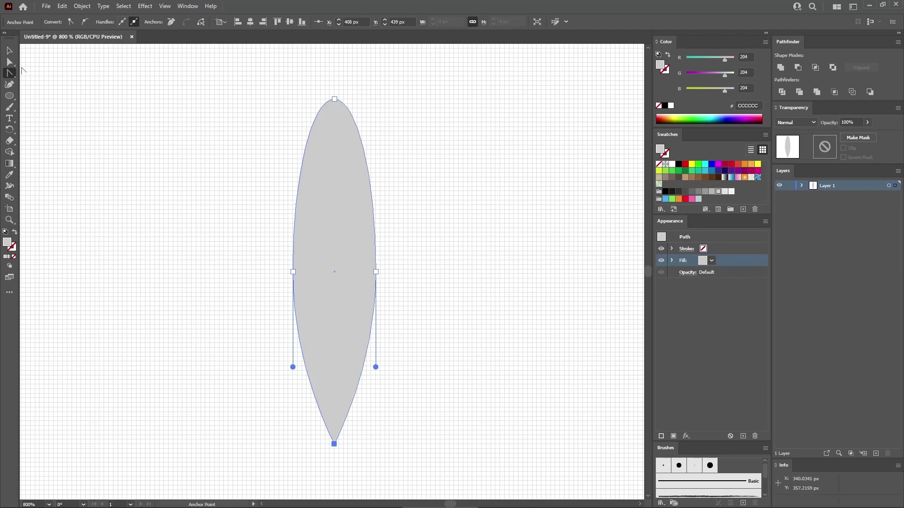
left_click(9, 61)
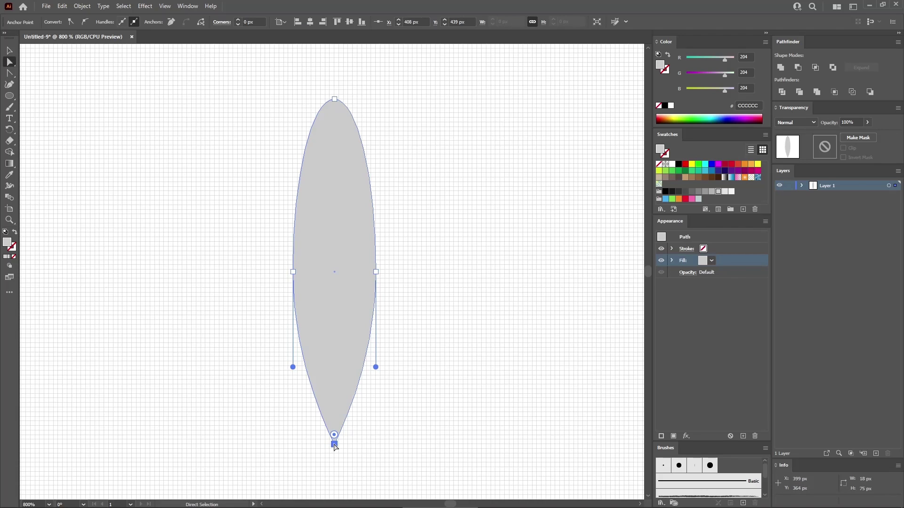
left_click_drag(334, 445, 330, 485)
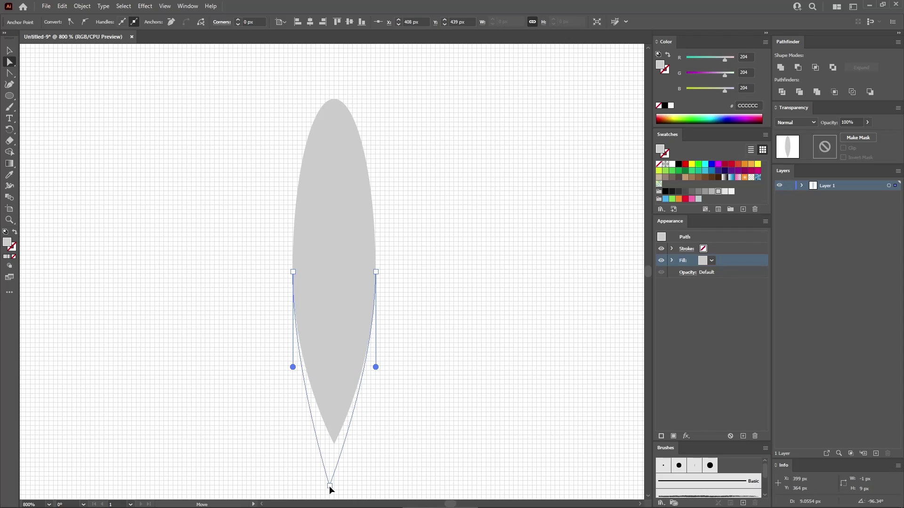
left_click_drag(329, 486, 329, 486)
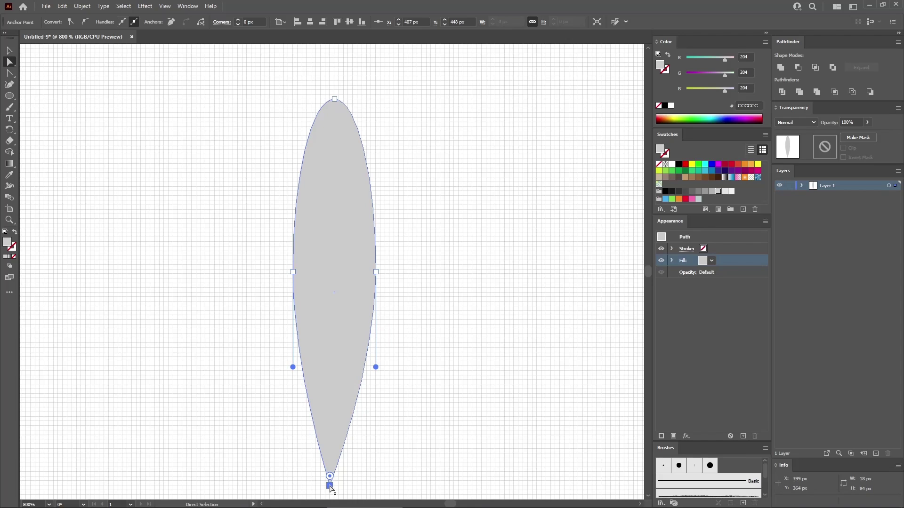
Duplicate the pointed shape 30 px to the right and select both copies
left_click(336, 316)
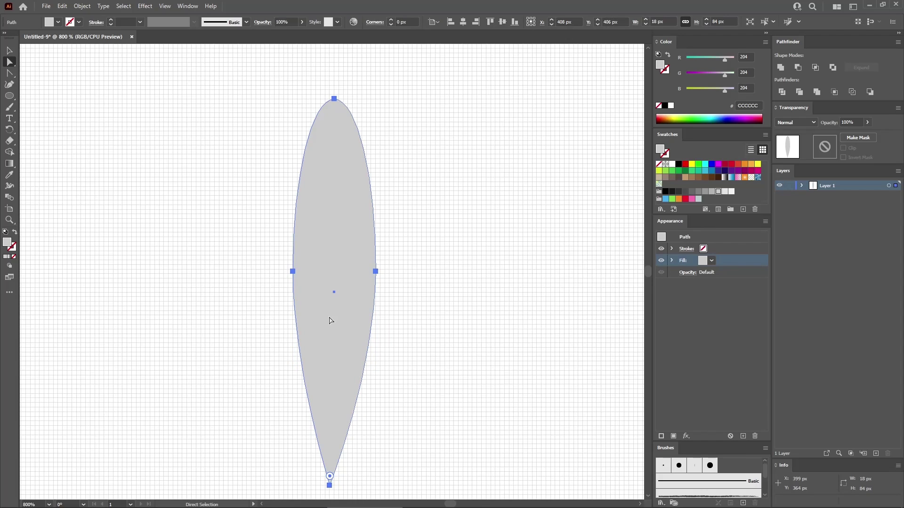
left_click_drag(327, 264, 466, 267)
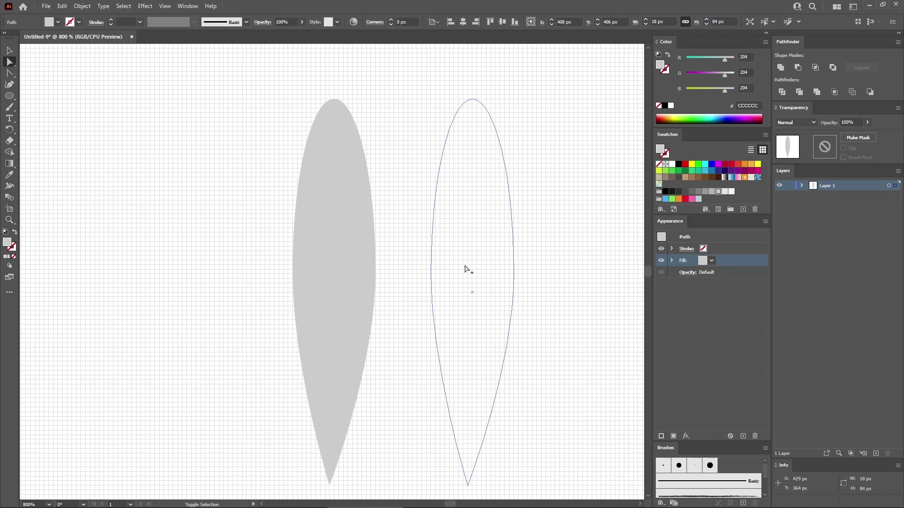
left_click(335, 266, "shift")
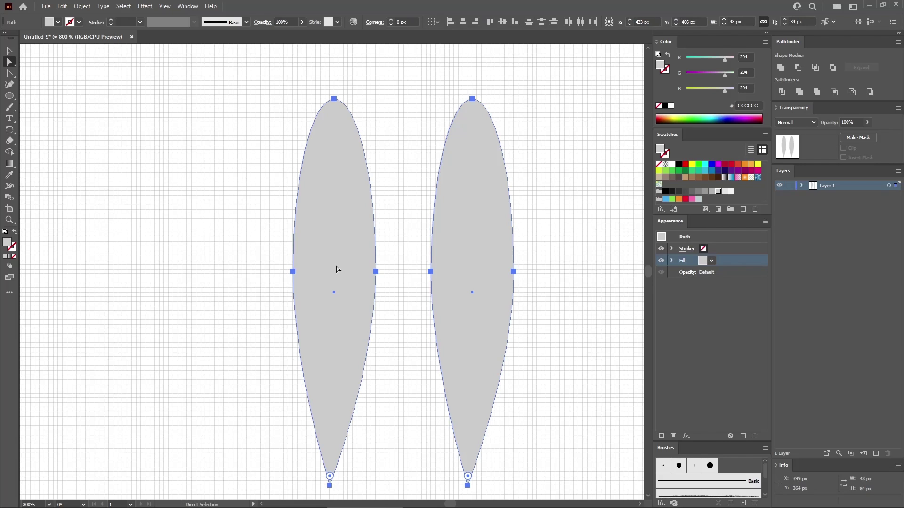
Move the left shape's left anchor to X 396 px, Y 401 px and tilt its upper handle slightly outward
key("ctrl+equal")
key("ctrl+minus")
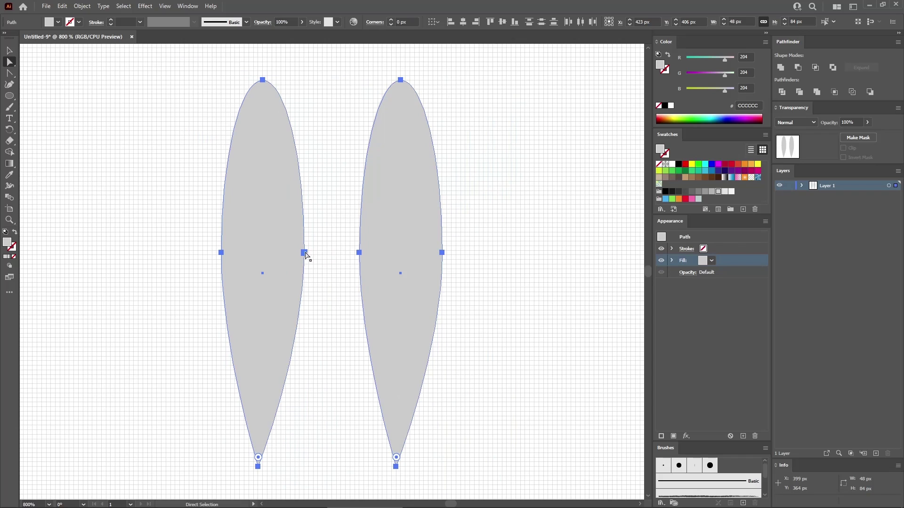
left_click(222, 254)
left_click_drag(221, 254, 207, 250)
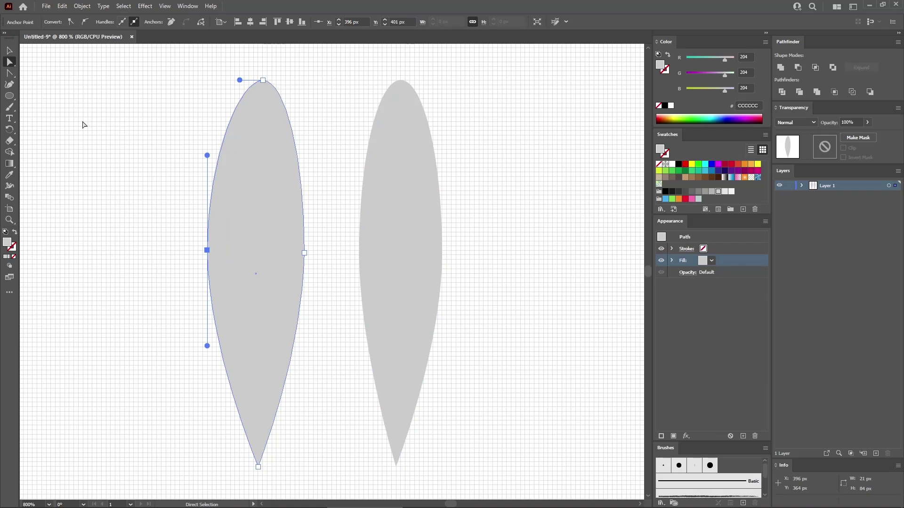
left_click(10, 73)
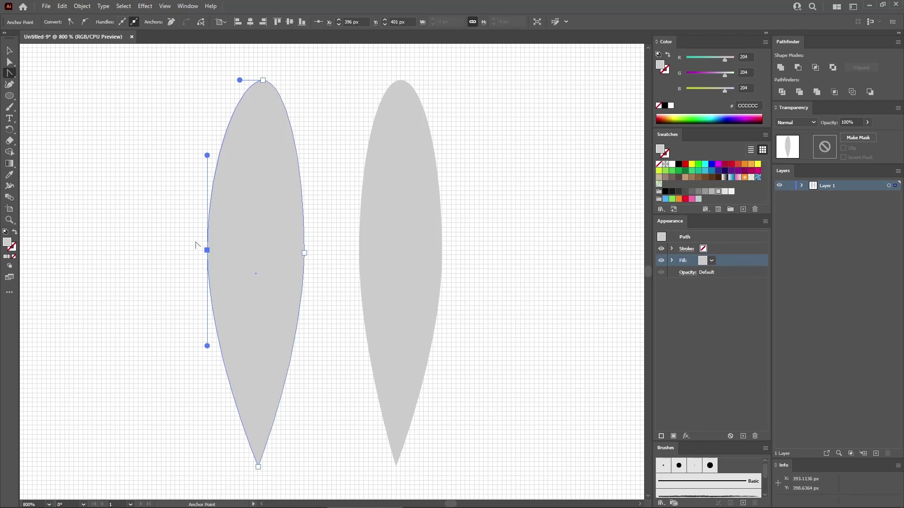
left_click_drag(207, 250, 198, 155)
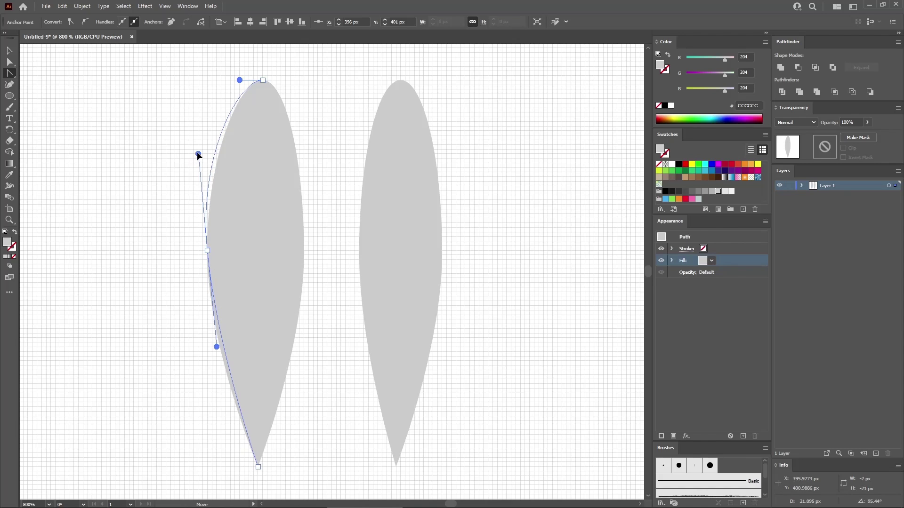
left_click_drag(199, 155, 198, 154)
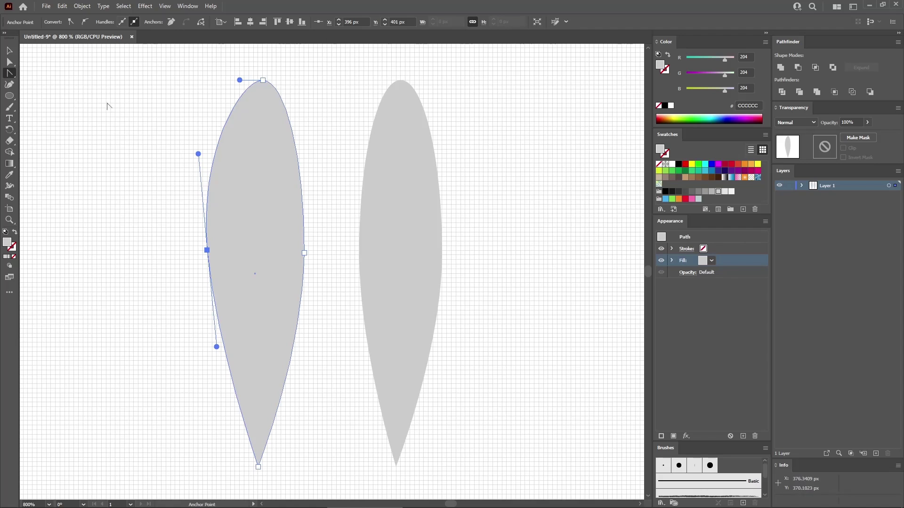
Tilt the handles of the right shape's two side anchors so their upper ends lean slightly outward
left_click(10, 62)
left_click(391, 226)
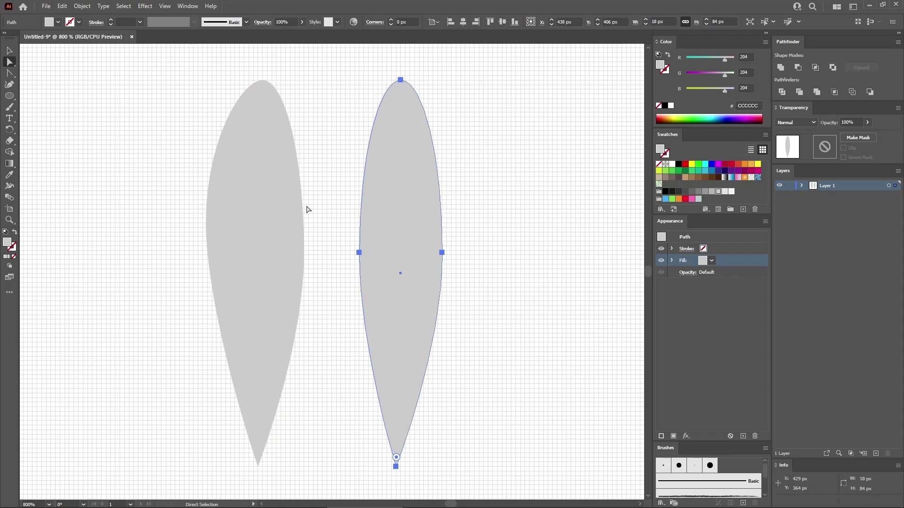
left_click(10, 73)
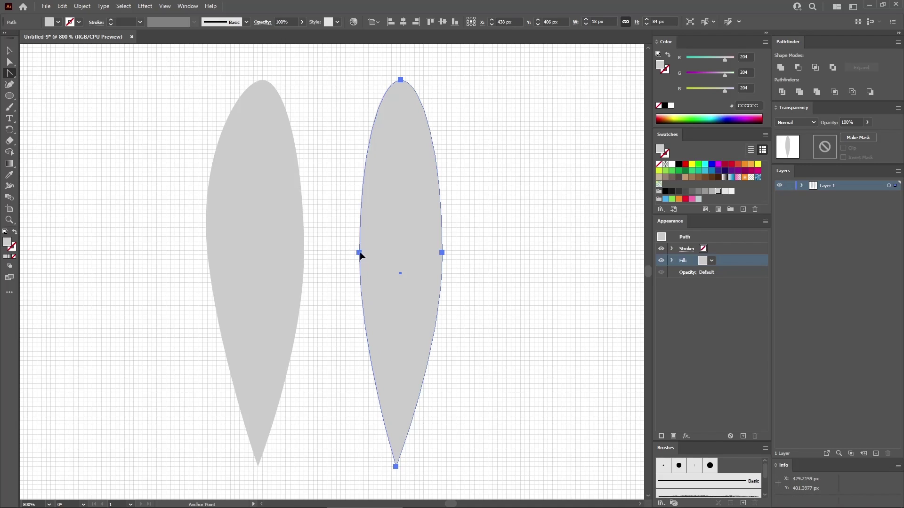
left_click_drag(359, 253, 356, 155)
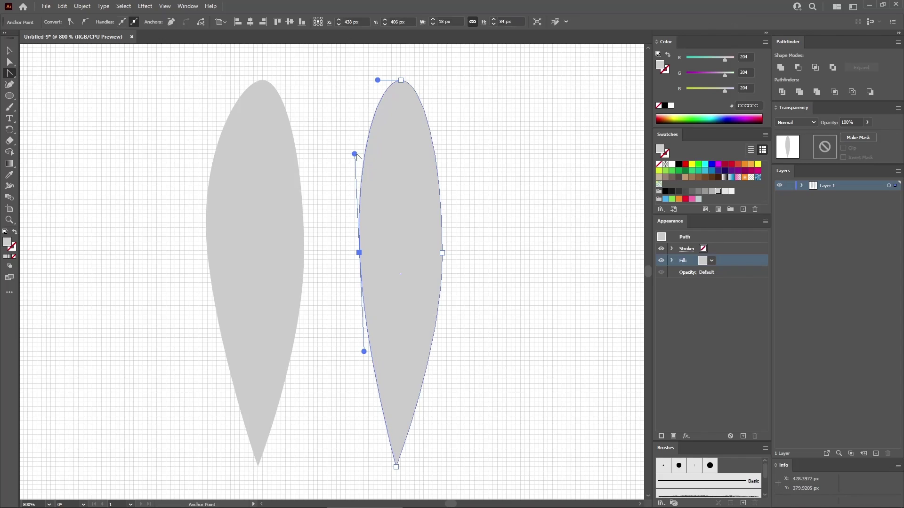
left_click(441, 252)
left_click_drag(442, 253, 436, 351)
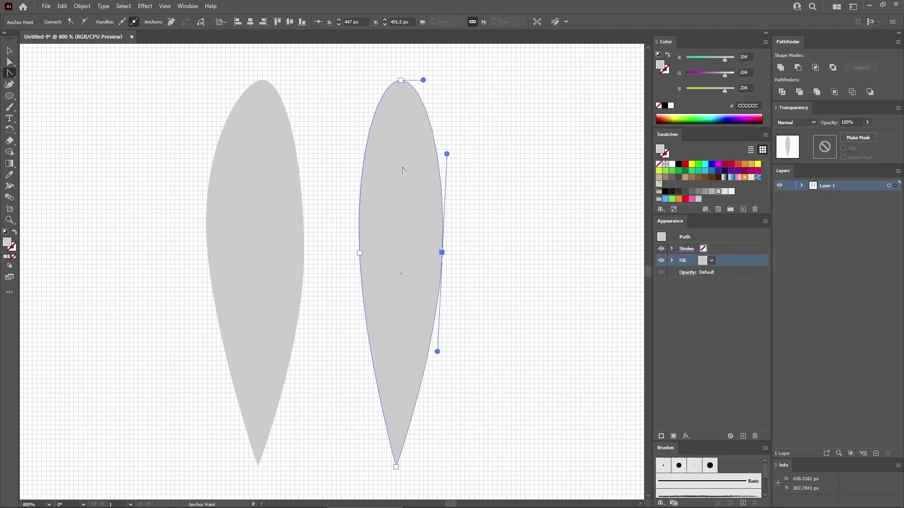
Redraw the right shape's top anchor handles on a slant rising to the right, shorten the right handle, and select the whole shape
left_click(401, 80)
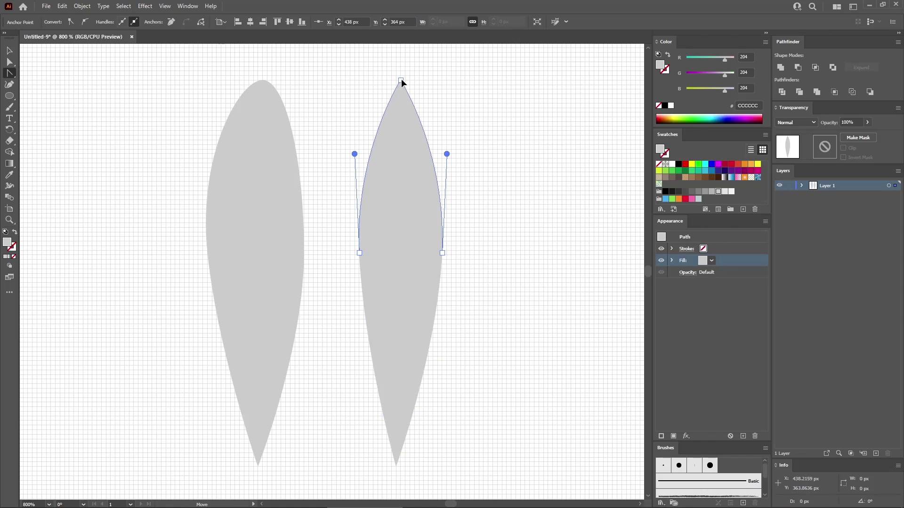
left_click_drag(401, 81, 437, 68)
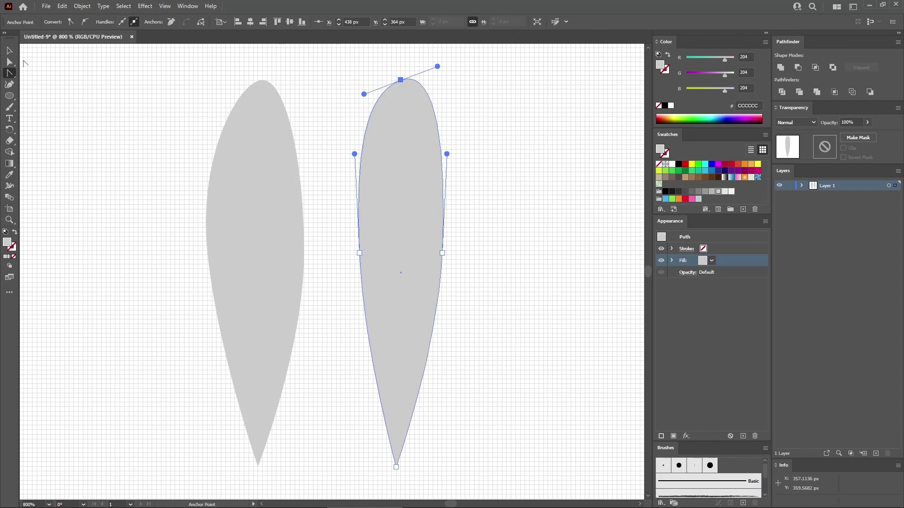
left_click(10, 62)
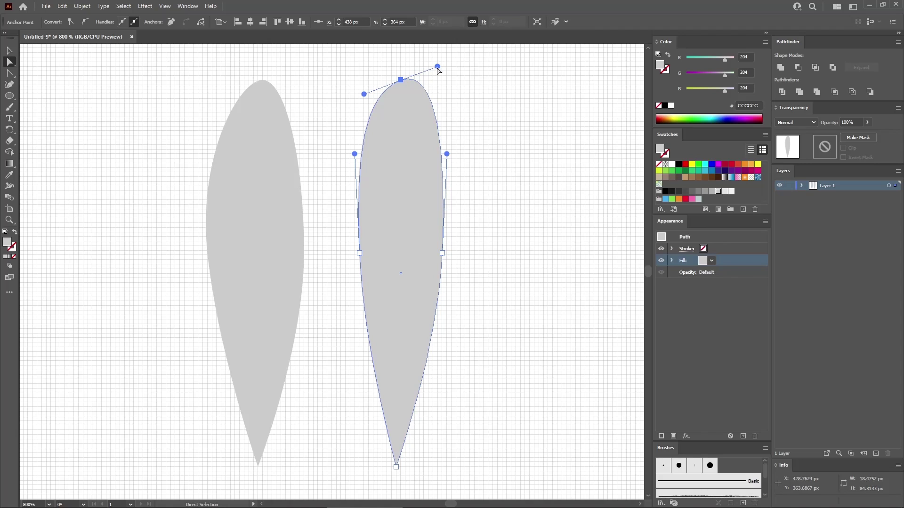
left_click_drag(437, 67, 423, 71)
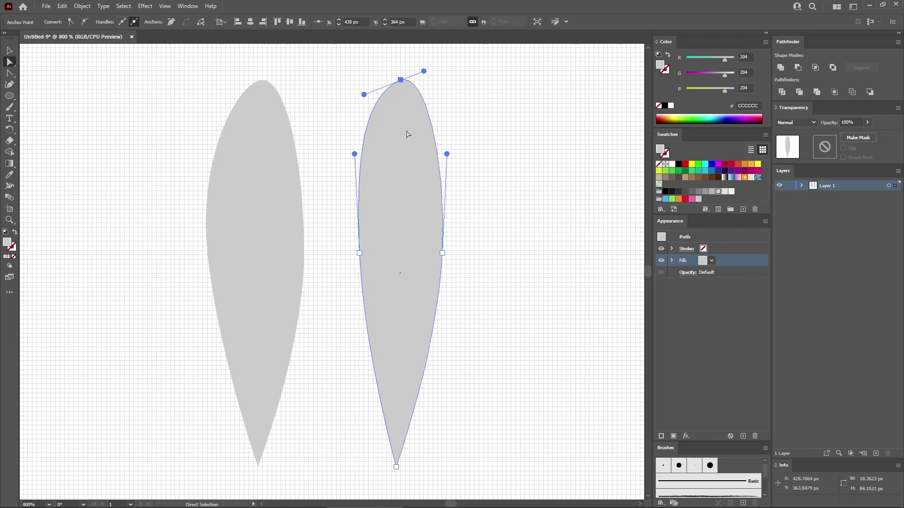
left_click(404, 155)
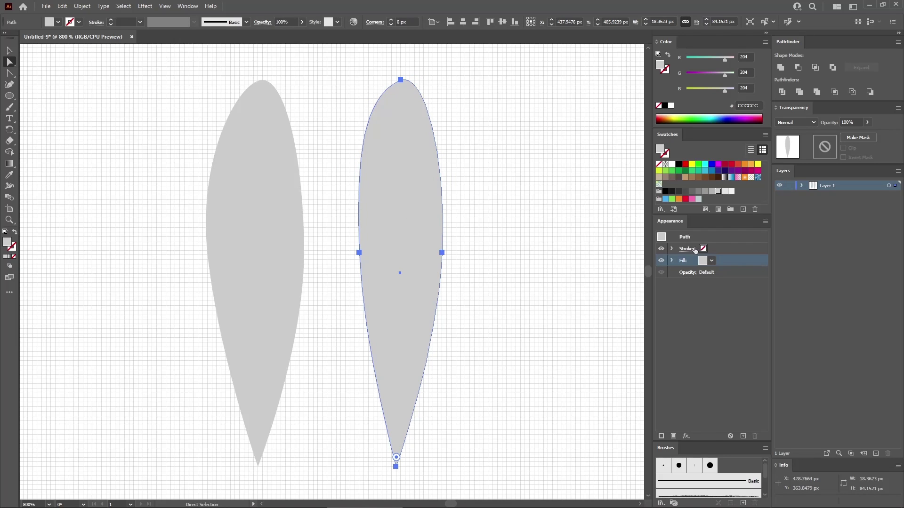
Name the left shape's path Petal 1 and the right shape's path Petal 2
left_click(801, 185)
double_click(835, 204)
type("P")
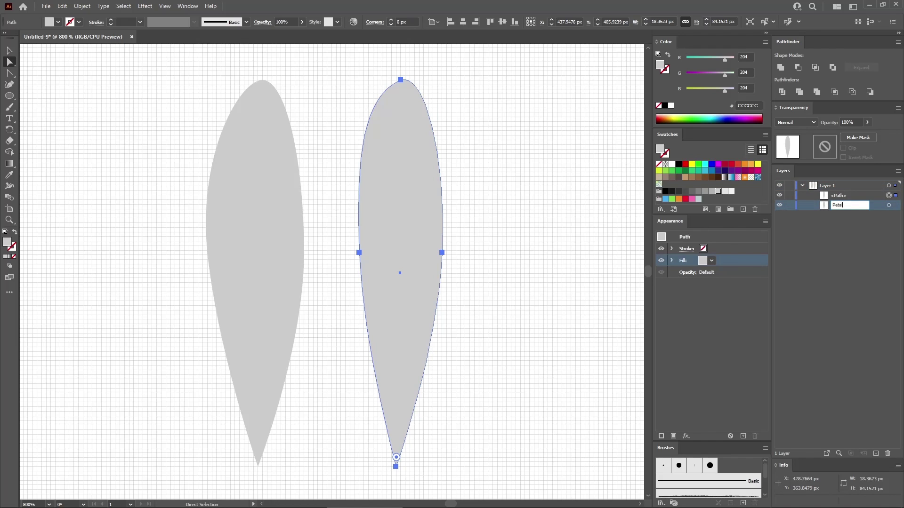
type("etal 1")
key("Return")
double_click(841, 196)
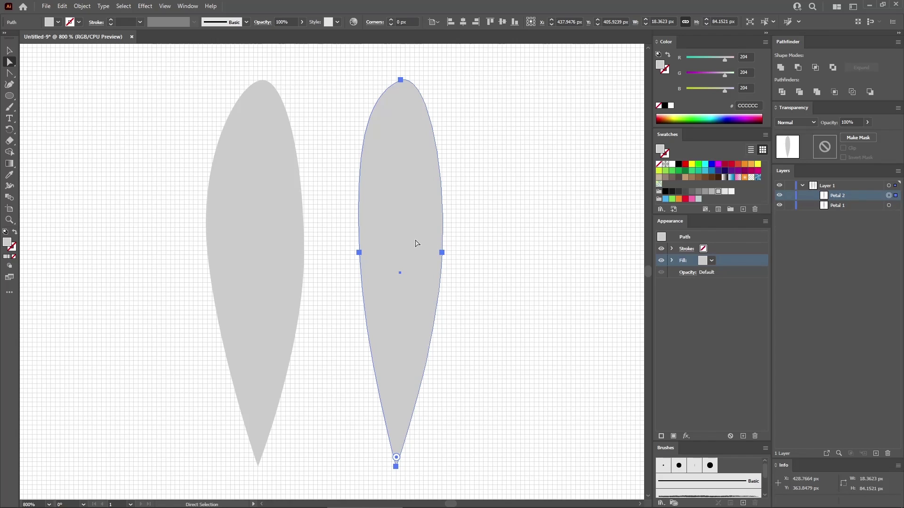
Convert Petal 2 to a gradient mesh with 3 rows, 3 columns, Flat appearance and 100% highlight
left_click(83, 7)
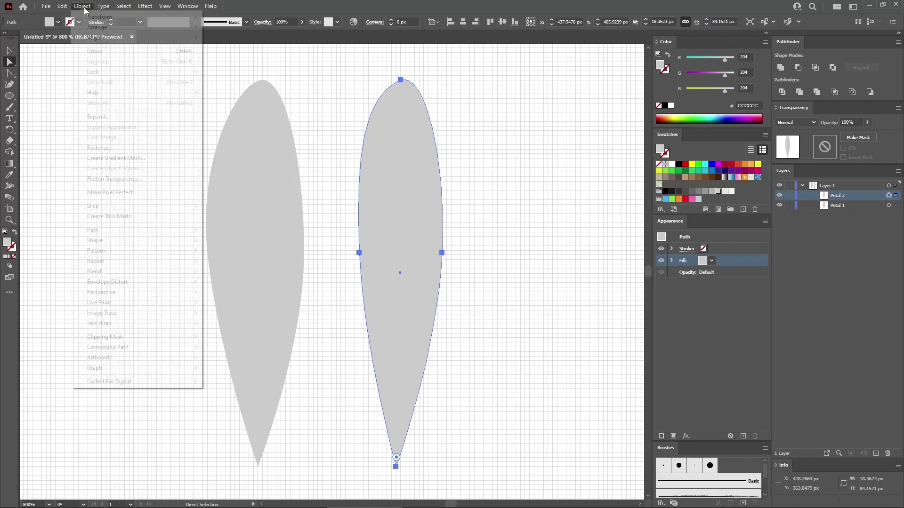
left_click(118, 158)
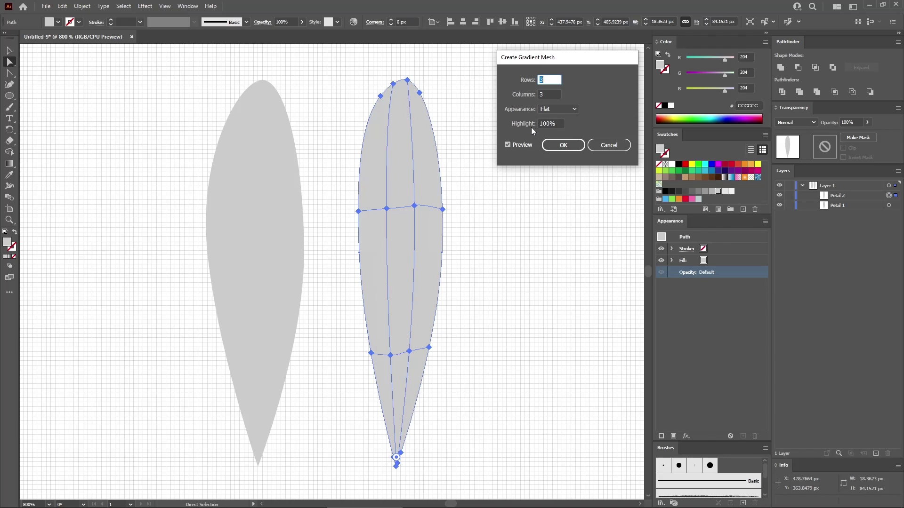
left_click(569, 146)
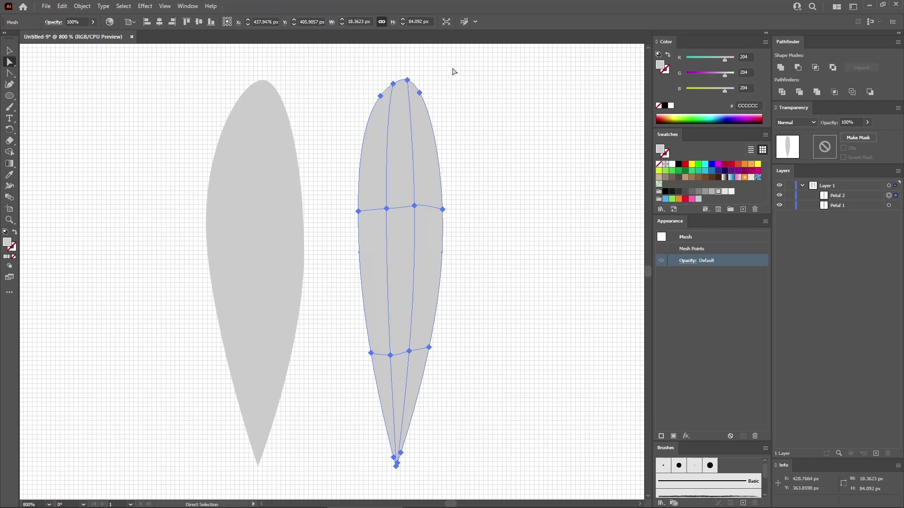
Colour all mesh points along Petal 2's top edge with R 250, G 198, B 188
left_click_drag(452, 67, 359, 113)
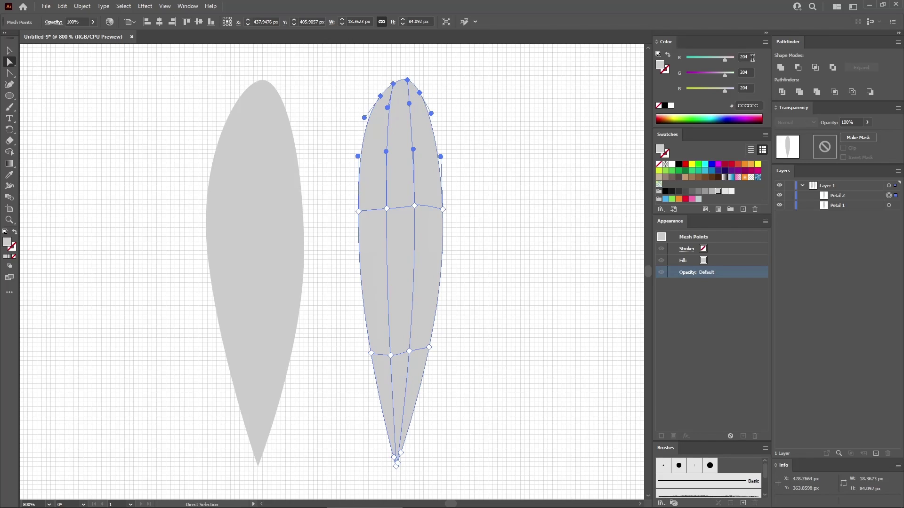
left_click_drag(752, 57, 729, 57)
type("250")
key("Tab")
type("1")
key("Tab")
type("1")
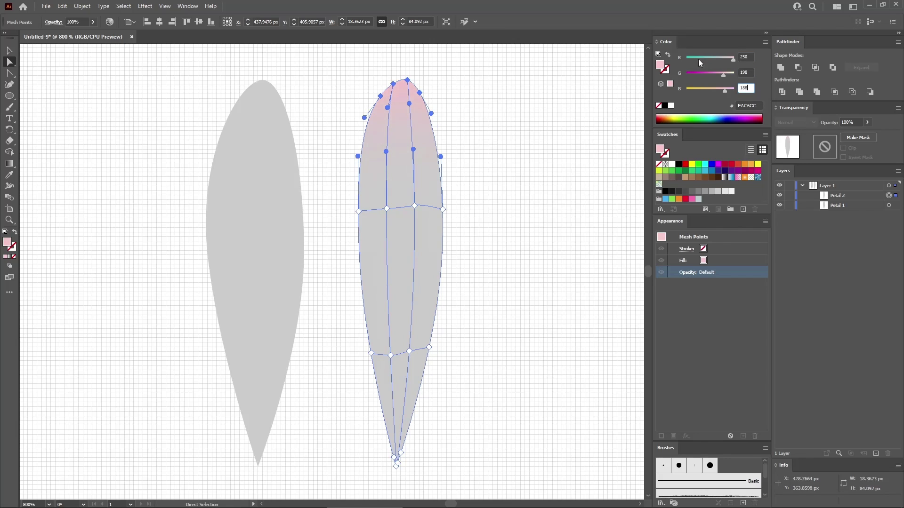
key("Return")
Colour the left edge point of Petal 2's upper inner mesh row with R 253, G 207, B 208
left_click(358, 211)
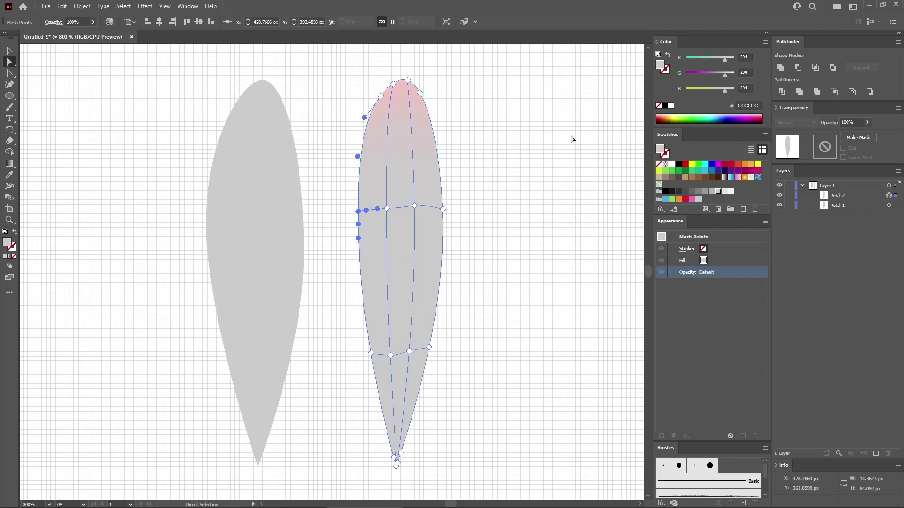
left_click(723, 58)
type("253")
key("Tab")
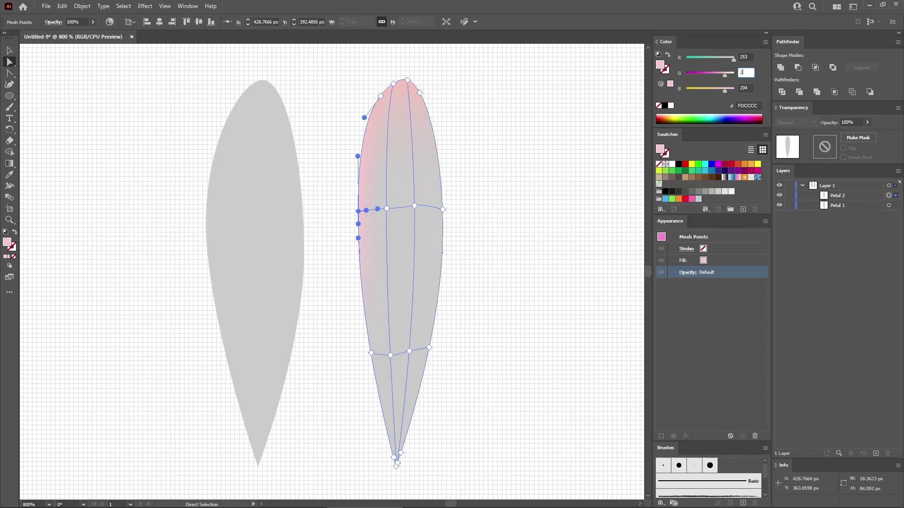
key("Tab")
type("2")
key("Return")
Colour the second point from the left in Petal 2's upper inner mesh row with R 248, G 146, B 177
left_click(386, 209)
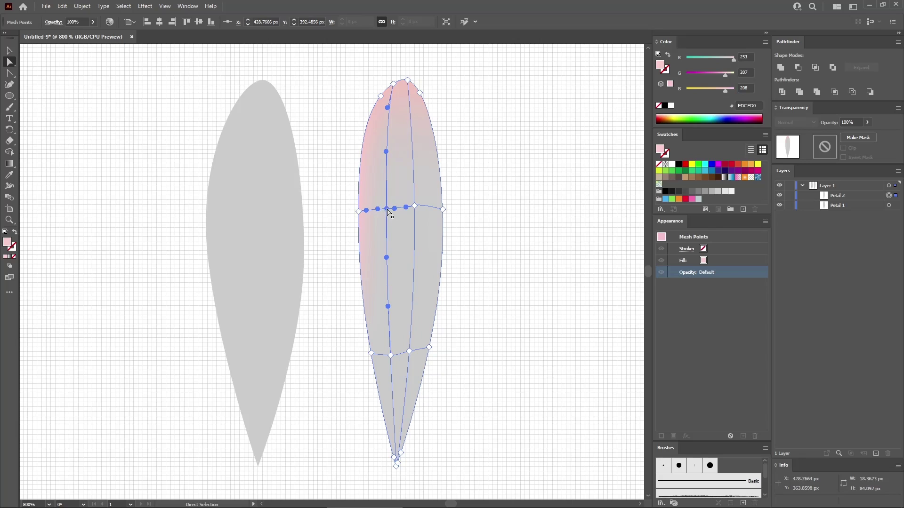
left_click(743, 57)
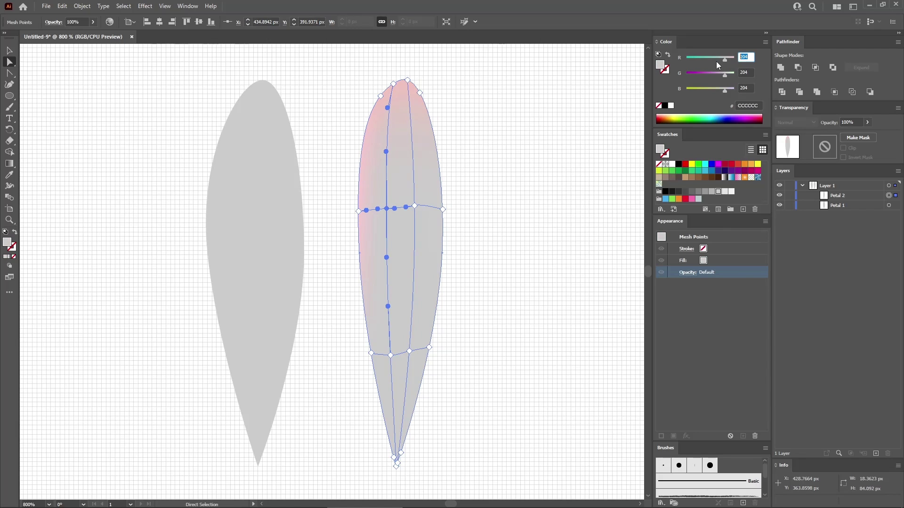
type("248")
key("Tab")
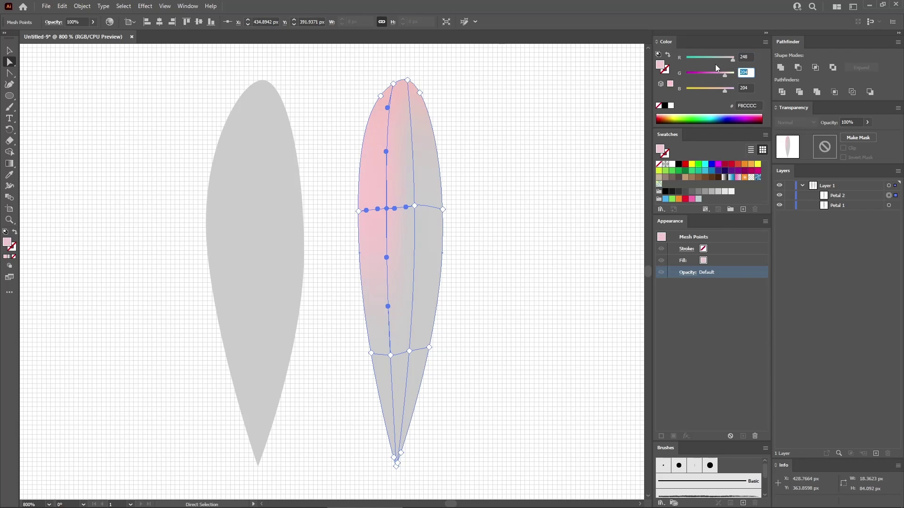
type("146")
key("Tab")
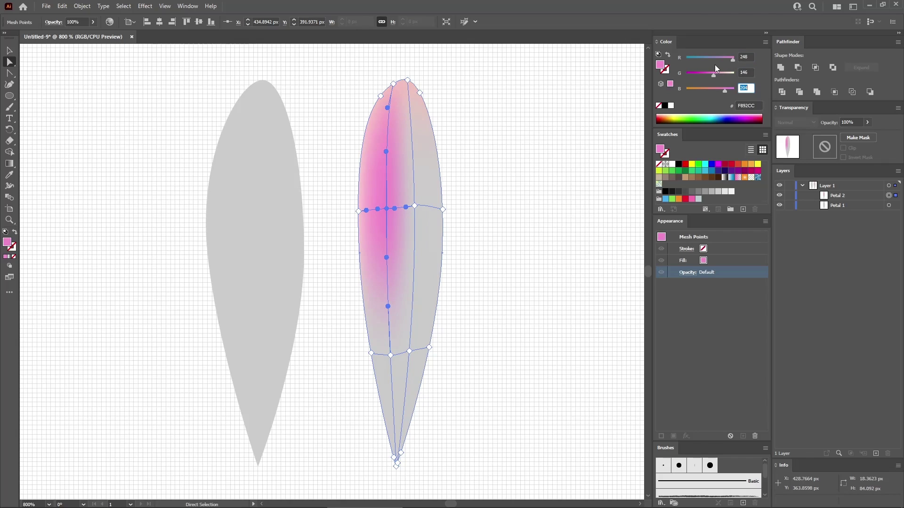
type("177")
key("Return")
Colour the third point from the left in Petal 2's upper inner mesh row with R 249, G 169, B 174
left_click(414, 205)
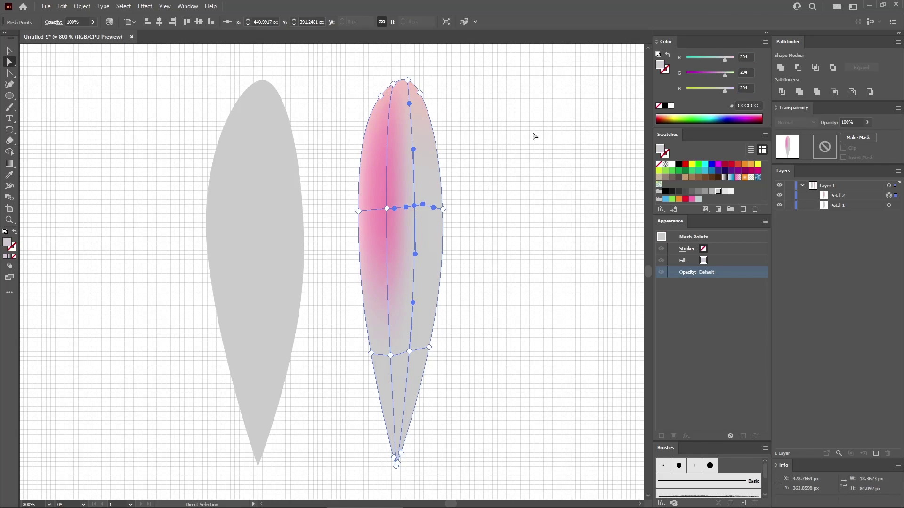
left_click(749, 57)
type("2")
key("Tab")
type("1")
key("Tab")
type("174")
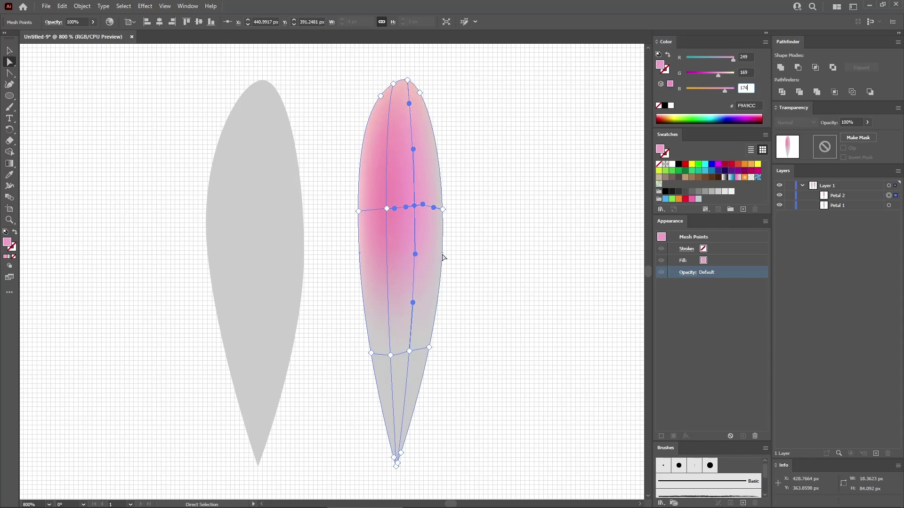
key("Return")
Colour the upper inner row's right edge point and the lower inner row's left edge point with R 250, G 192, B 183
left_click(443, 209)
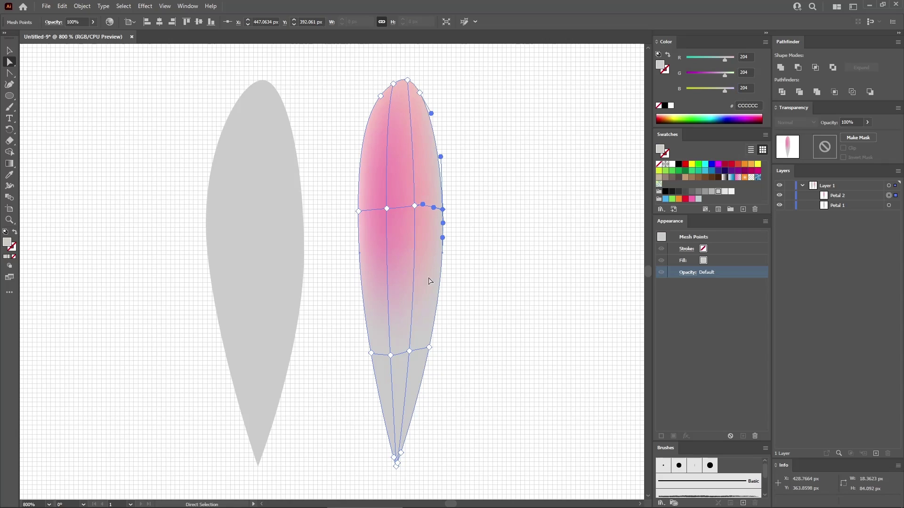
left_click(371, 354)
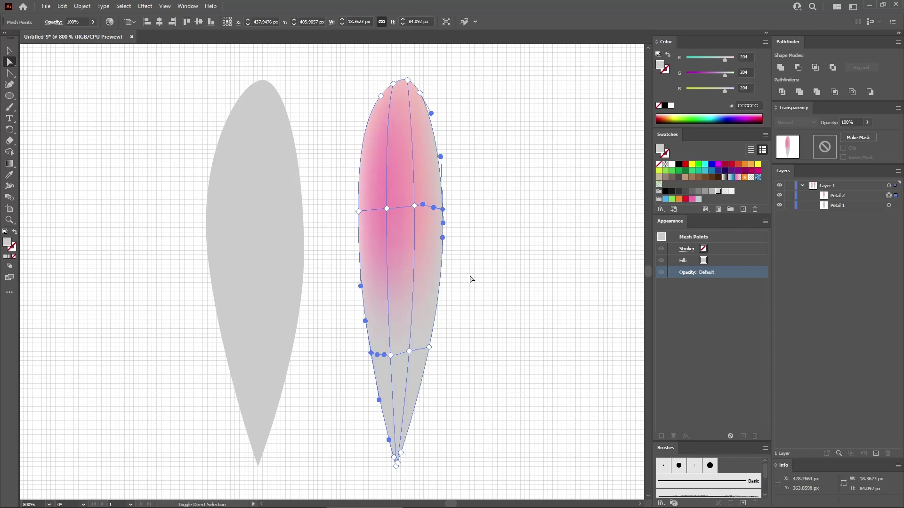
left_click(747, 57)
type("250")
key("Tab")
type("1")
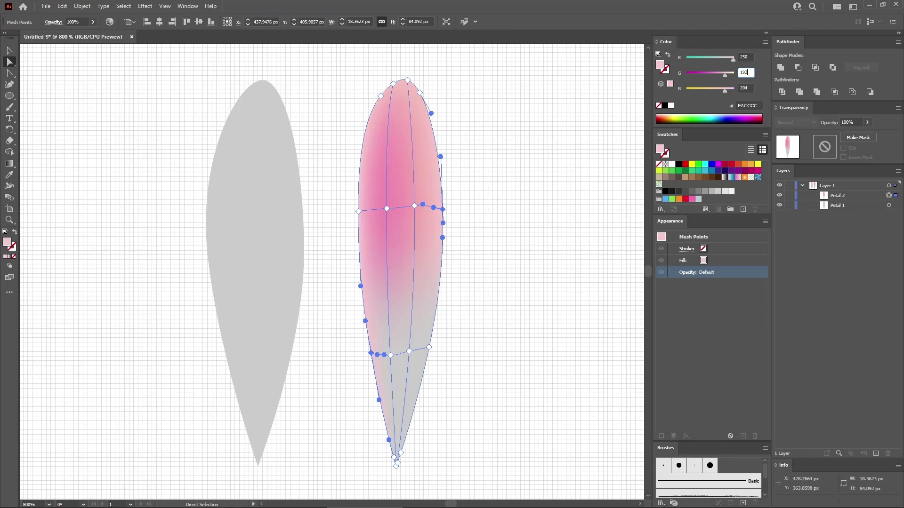
key("Tab")
type("18")
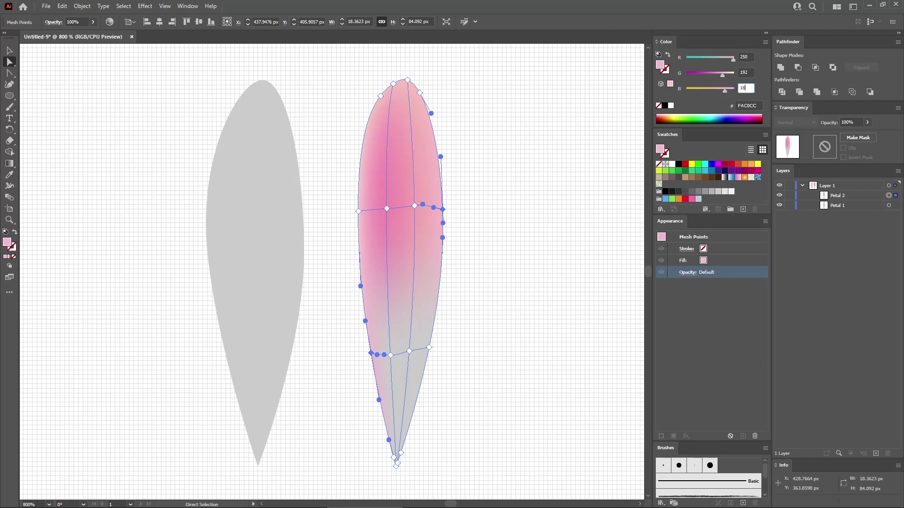
type("3")
key("Return")
Colour the two middle points of Petal 2's lower inner mesh row with R 217, G 89, B 128
left_click(390, 355)
left_click(409, 351, "shift")
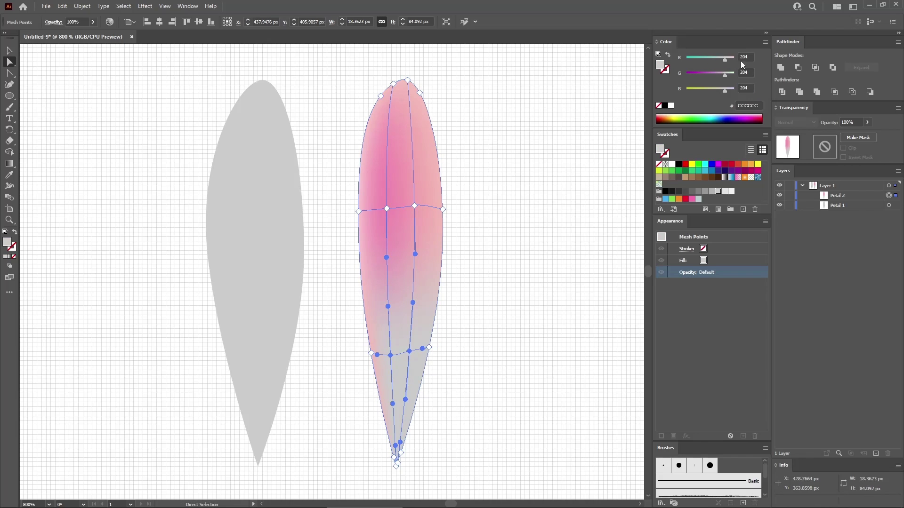
left_click(742, 59)
type("217")
key("Tab")
type("8")
key("Tab")
type("1")
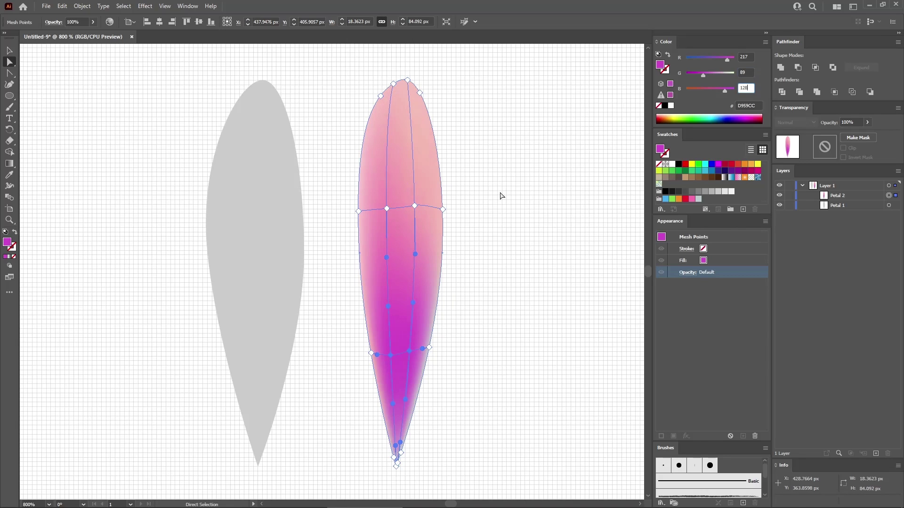
type("28")
key("Return")
Colour the right edge point of Petal 2's lower inner mesh row with R 232, G 97 and a reduced blue value
left_click(429, 347)
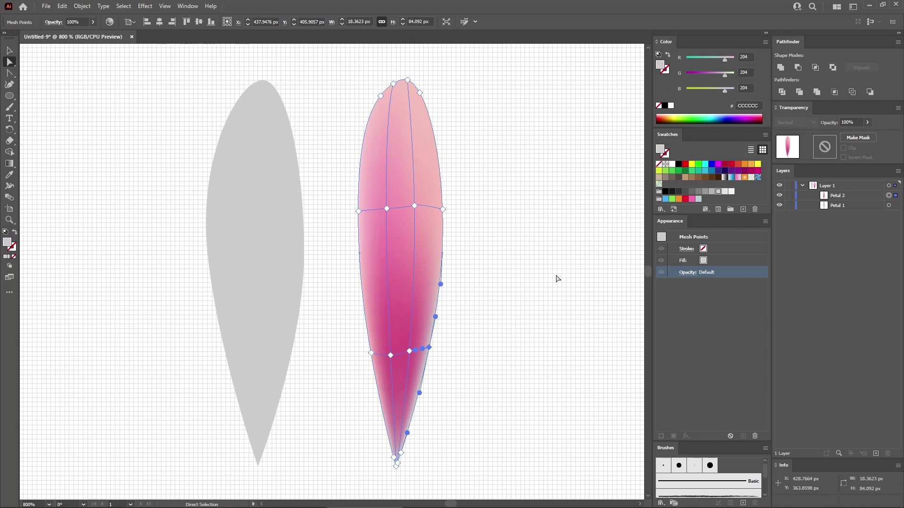
left_click(745, 57)
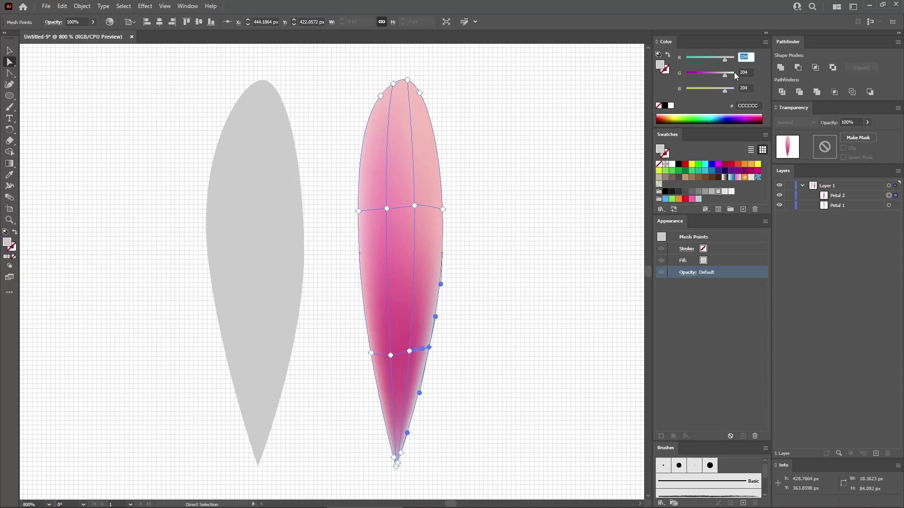
type("232")
key("Tab")
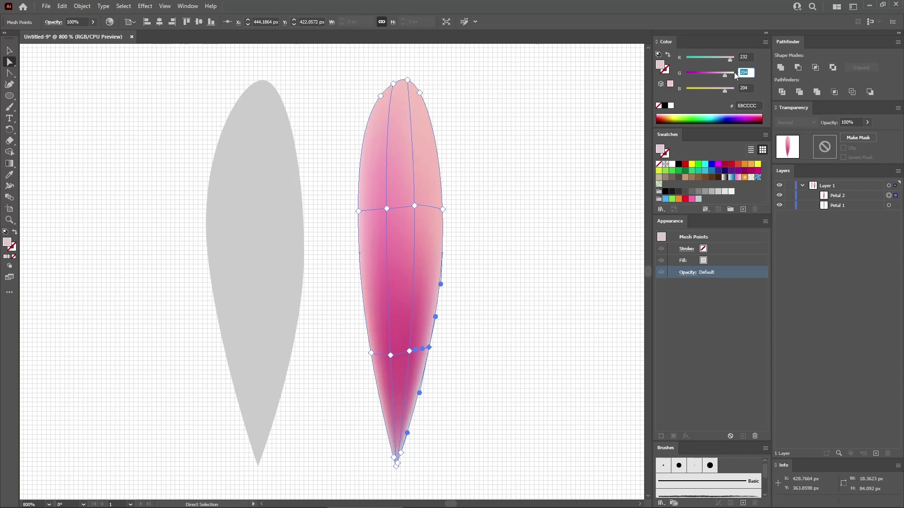
type("97")
key("Tab")
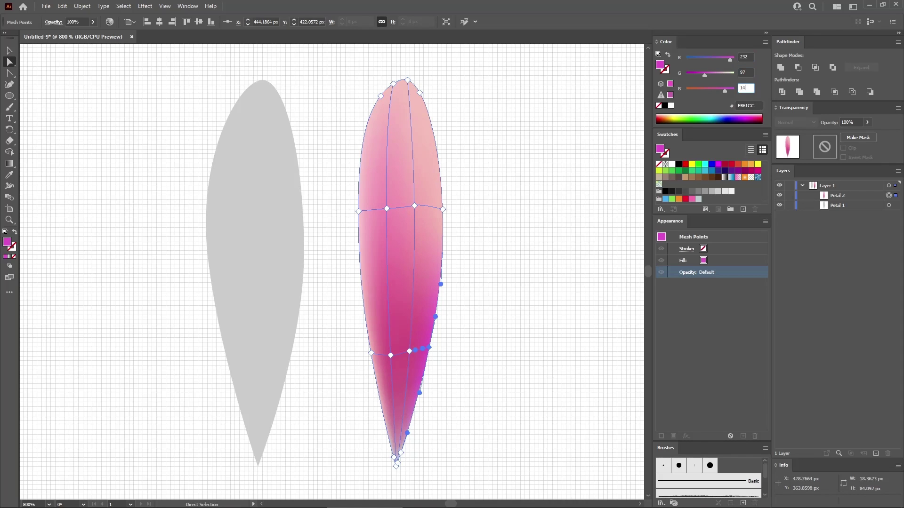
key("Return")
Colour all mesh points at Petal 2's bottom tip with R 188, G 61, B 92
left_click_drag(424, 484, 374, 390)
left_click(745, 57)
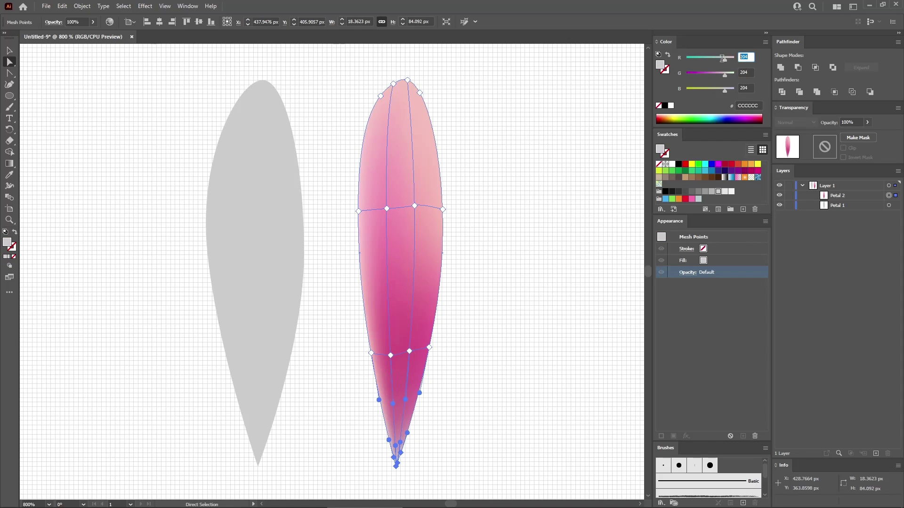
type("188")
key("Tab")
type("61")
key("Tab")
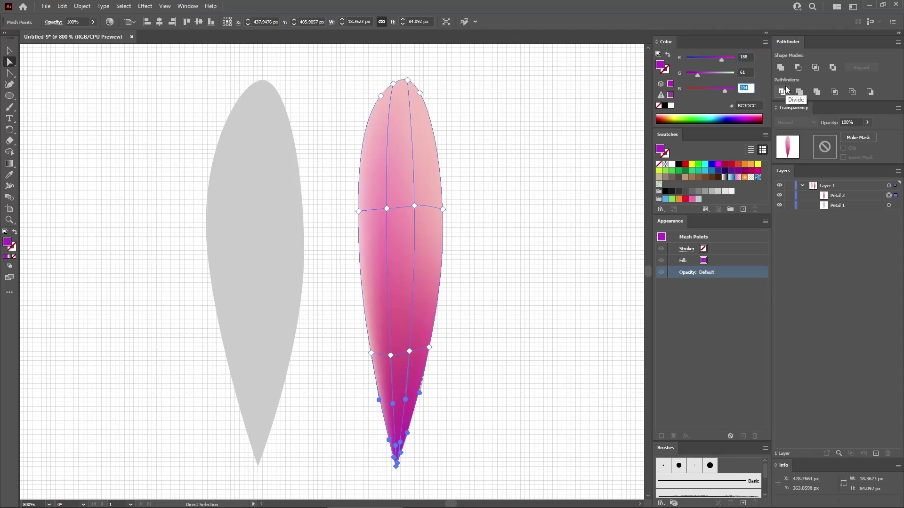
type("92")
key("Return")
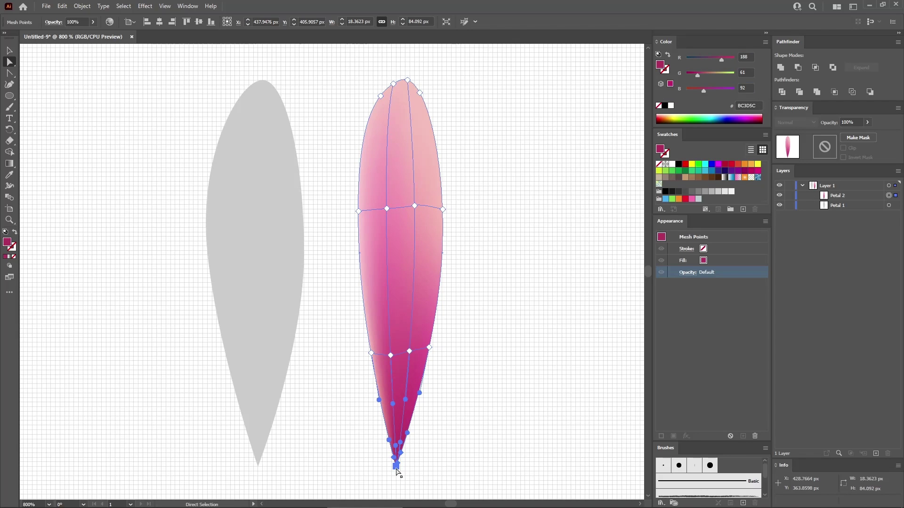
Convert Petal 1 into a gradient mesh with 4 rows, 3 columns and flat appearance
left_click(510, 366)
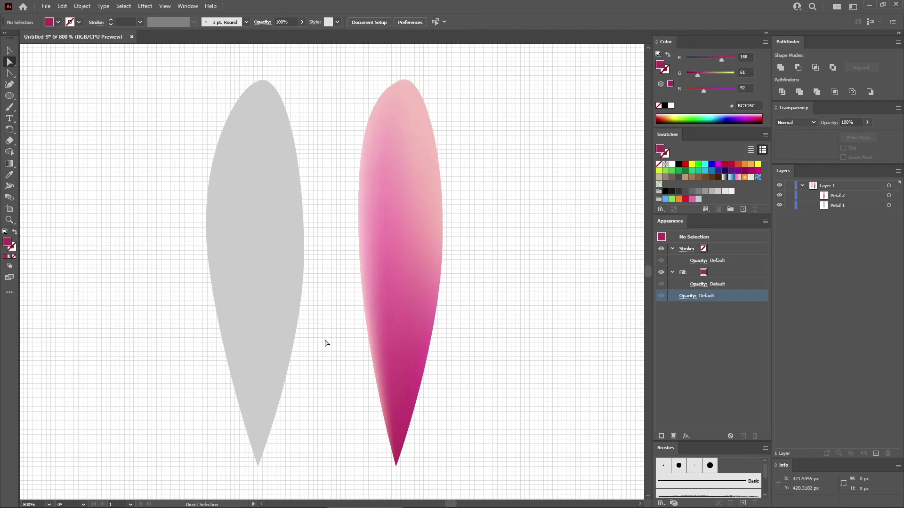
left_click(266, 245)
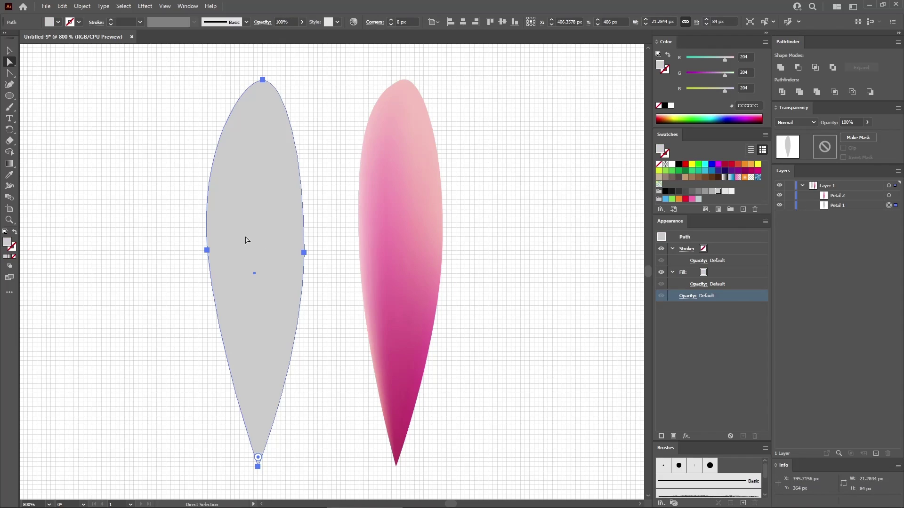
left_click(82, 6)
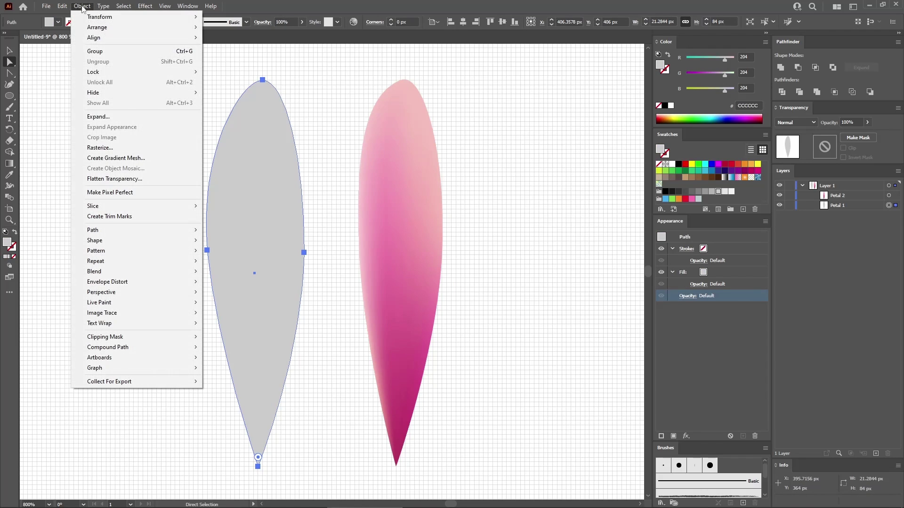
left_click(128, 158)
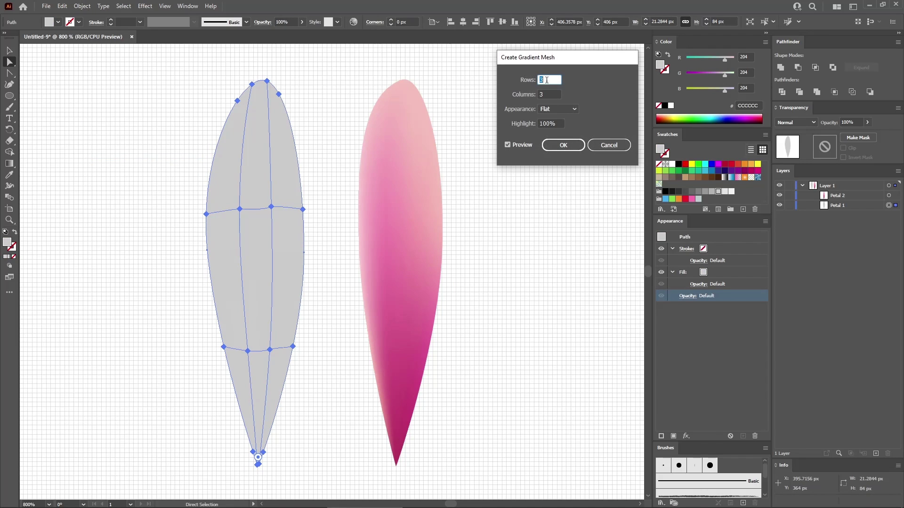
type("4")
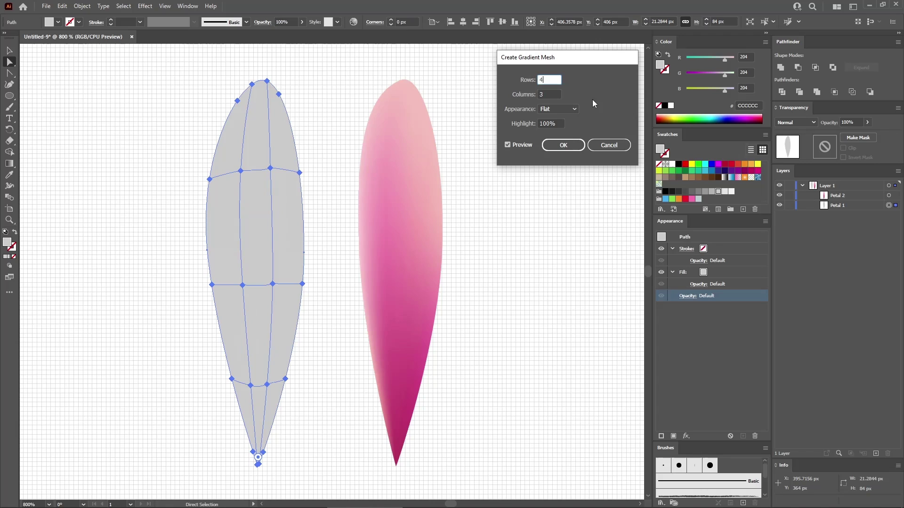
left_click(568, 144)
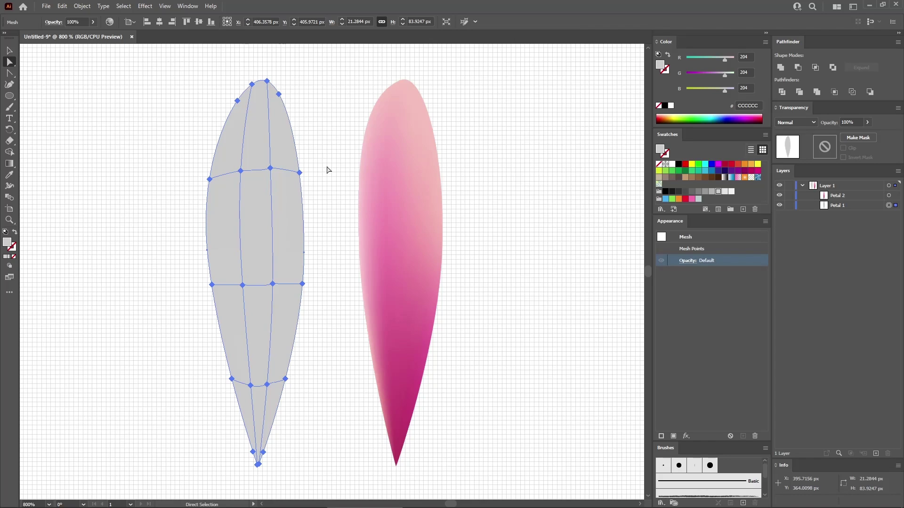
Colour all mesh points at Petal 1's top tip with R 250, G 198, B 188
left_click_drag(302, 63, 216, 117)
left_click(746, 56)
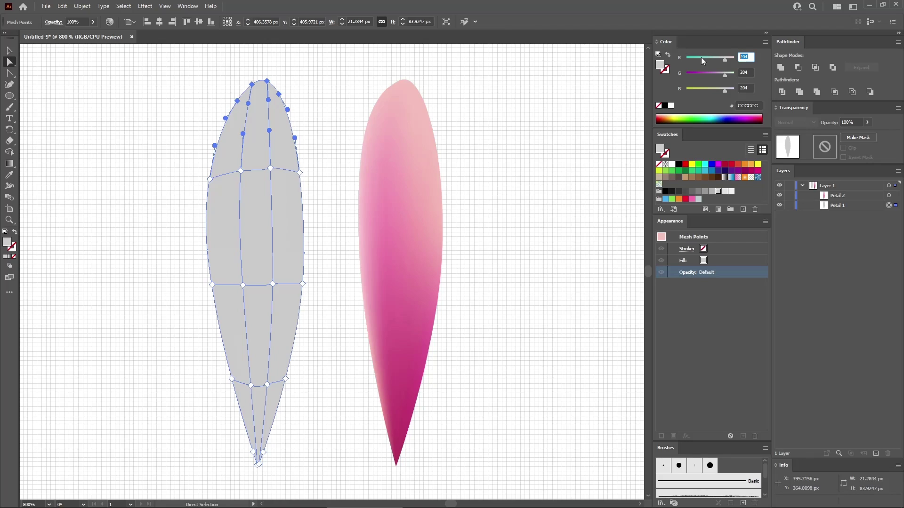
type("250")
key("Tab")
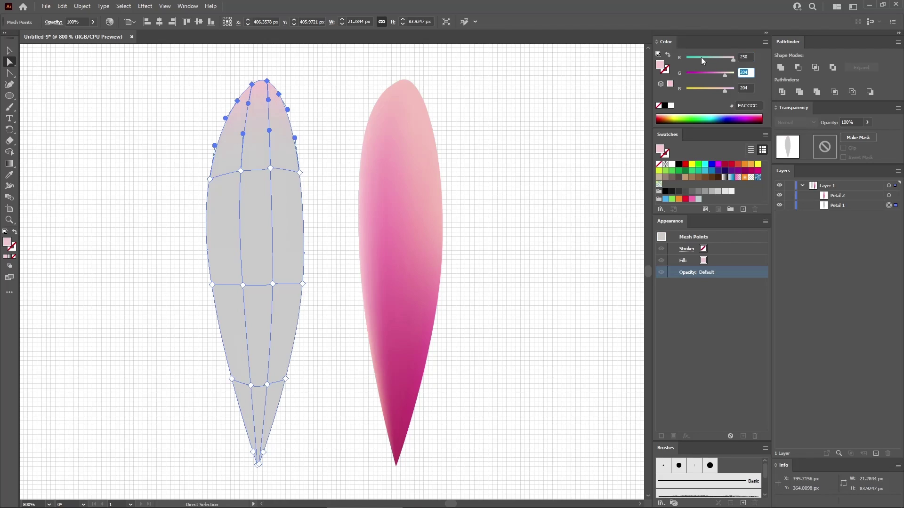
type("198")
key("Tab")
type("188")
key("Return")
Colour the left edge points of Petal 1's upper and middle inner mesh rows with R 252, G 207, B 208
left_click_drag(176, 168, 228, 302)
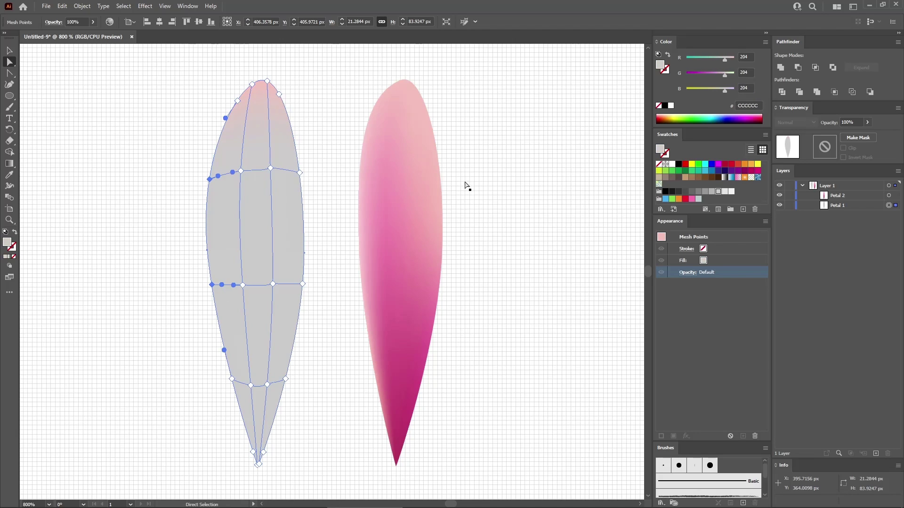
double_click(748, 56)
type("252")
key("Tab")
type("207")
key("Tab")
type("2")
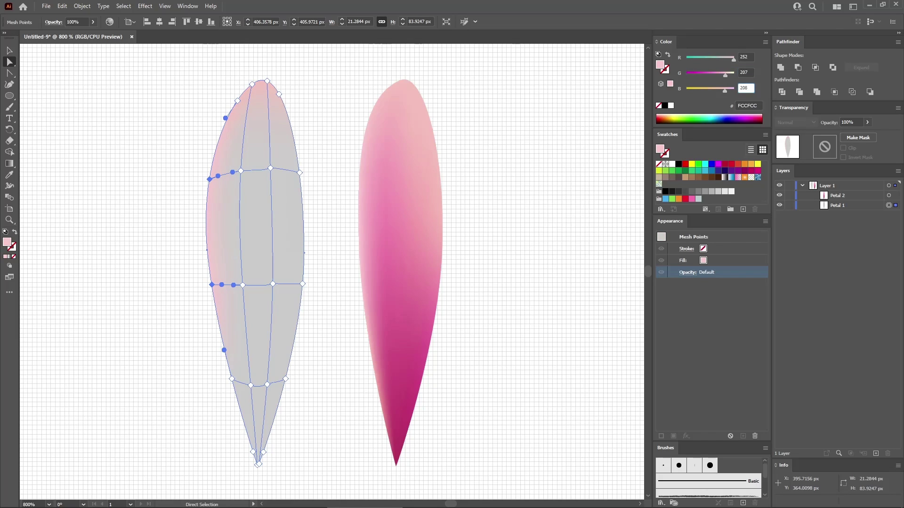
key("Return")
Colour the upper inner row's other three points, the middle row's right edge point and the lower row's left edge point with R 250, G 192, B 183
left_click(241, 171)
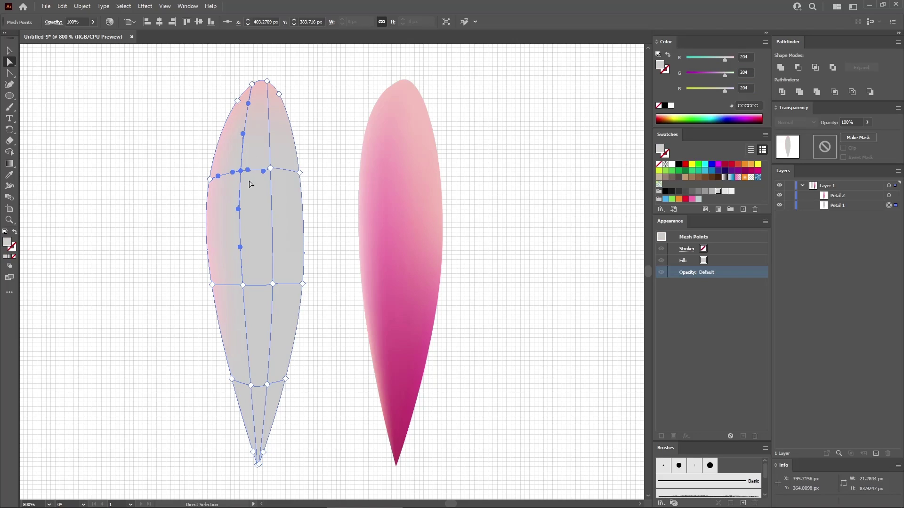
left_click(270, 168, "shift")
left_click(300, 173, "shift")
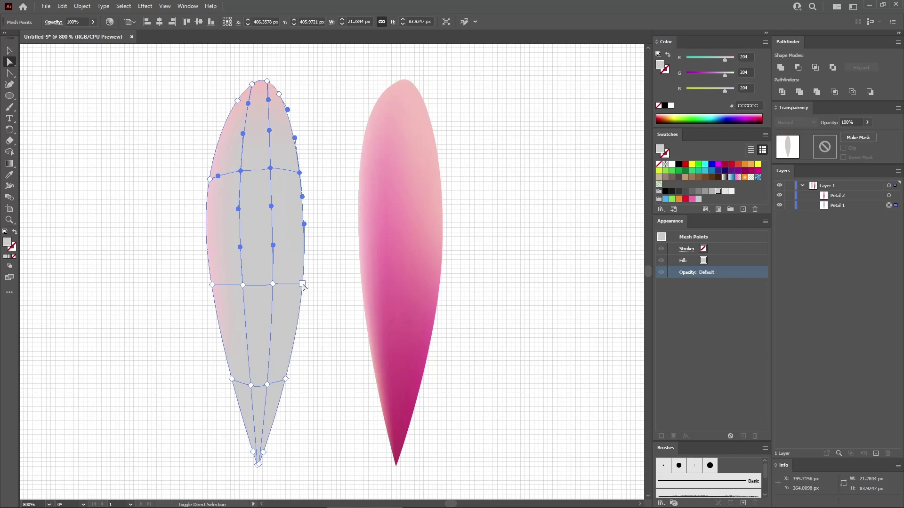
left_click(302, 285, "shift")
left_click(232, 379, "shift")
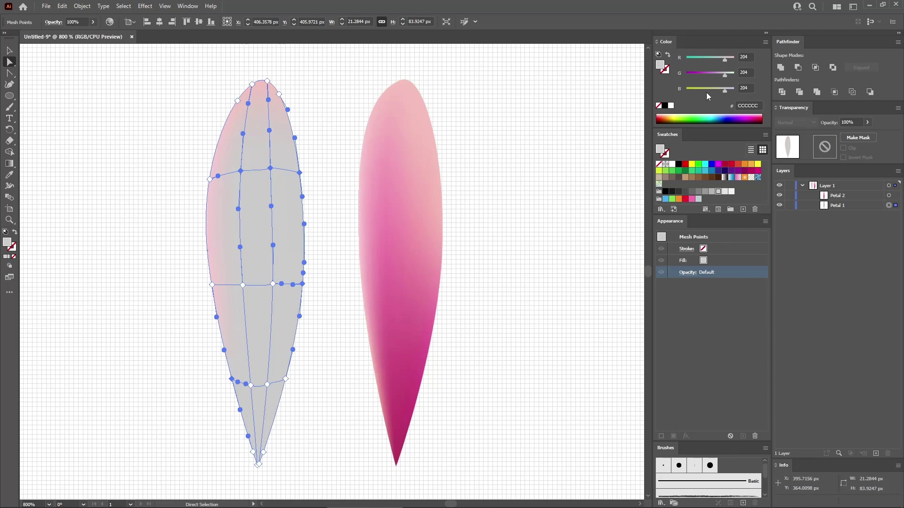
left_click(748, 56)
type("250")
key("Tab")
type("192")
key("Tab")
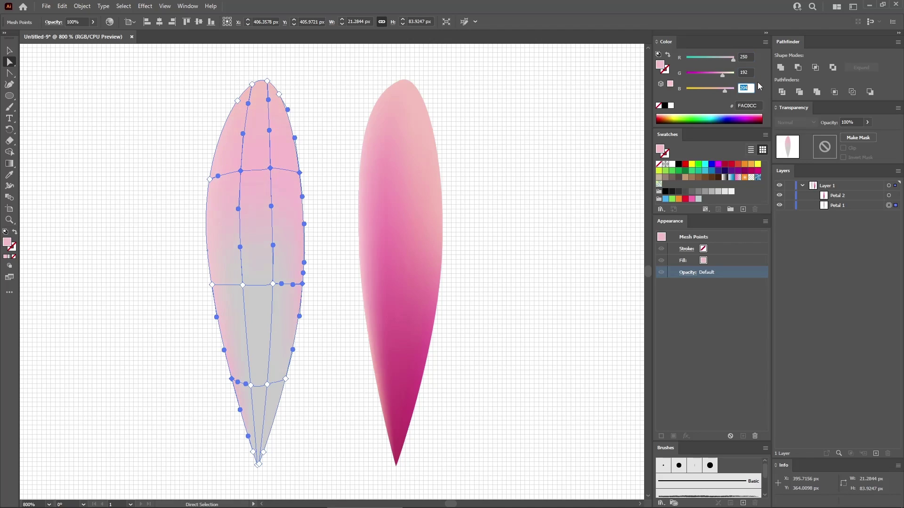
type("183")
key("Return")
Colour the left of the two central points in Petal 1's middle inner mesh row with R 249, G 169, B 174
left_click(243, 286)
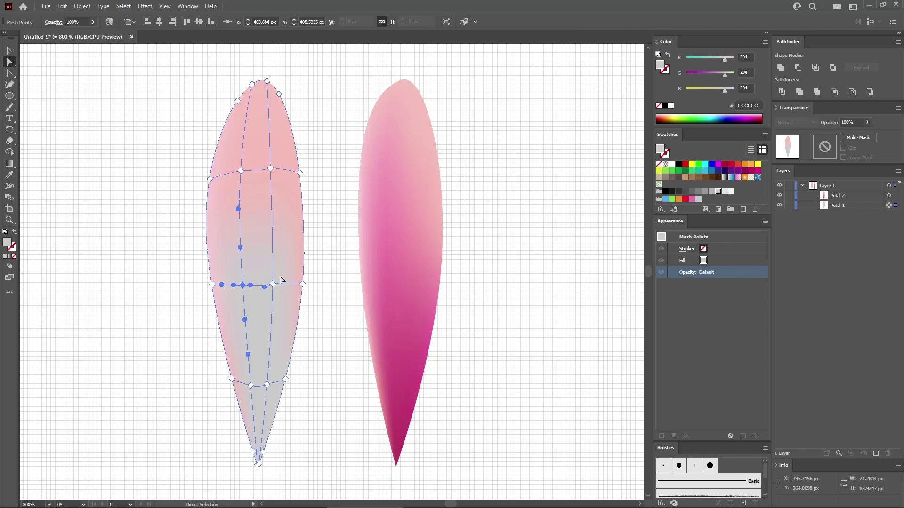
left_click(750, 56)
type("249")
key("Tab")
type("1")
key("Tab")
type("17")
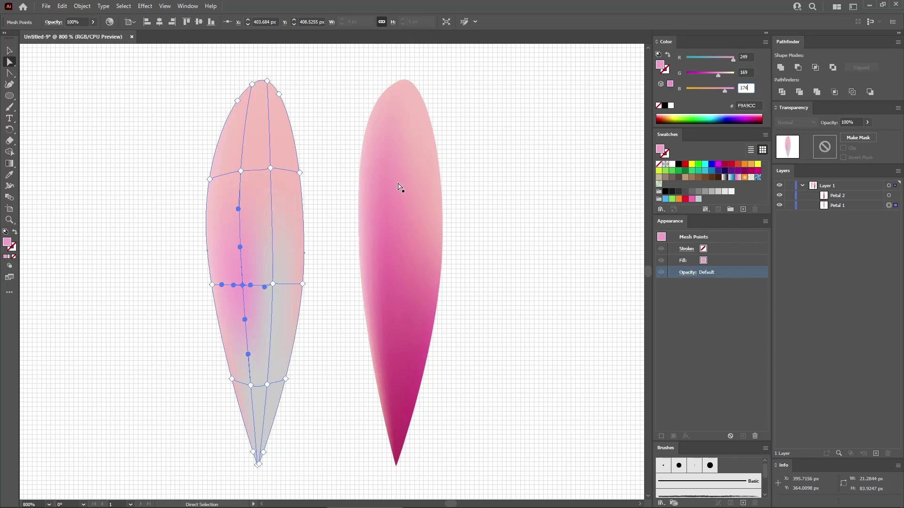
type("4")
key("Return")
Colour the right central point of Petal 1's middle inner mesh row with R 248, G 146 and a reduced blue value
left_click(273, 285)
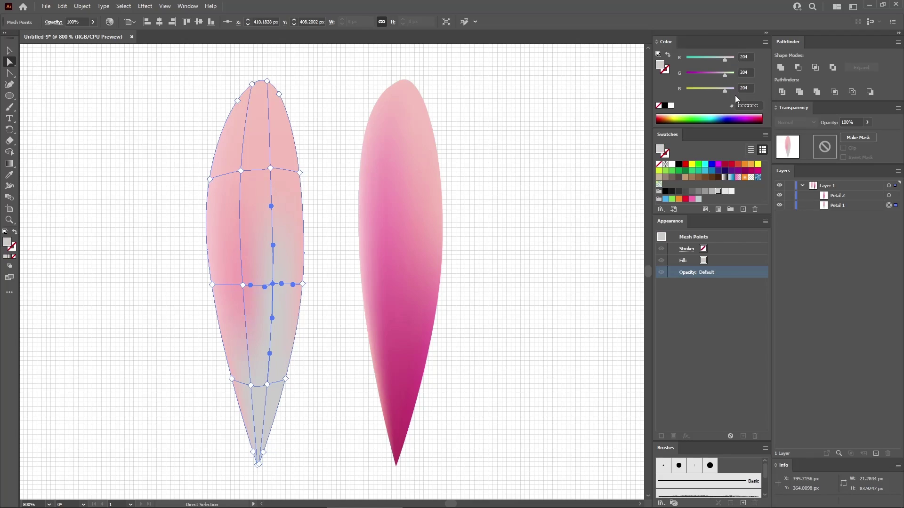
left_click(746, 56)
type("248")
key("Tab")
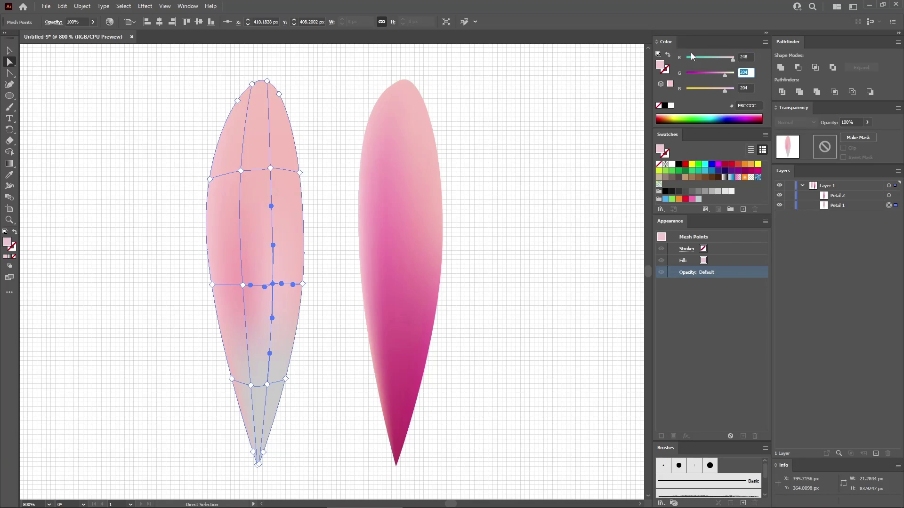
type("14")
key("Tab")
type("1")
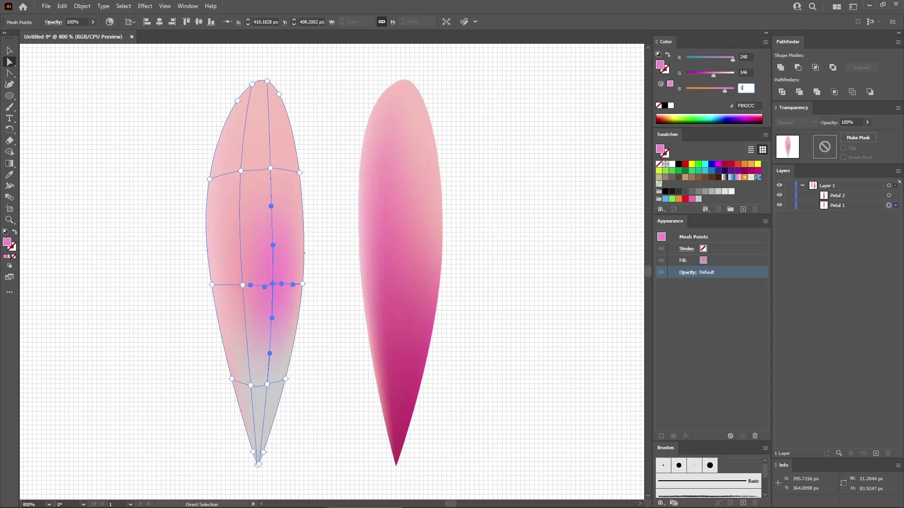
key("Return")
Colour the left central point of Petal 1's lower inner mesh row with R 217, G 89, B 128
left_click(250, 386)
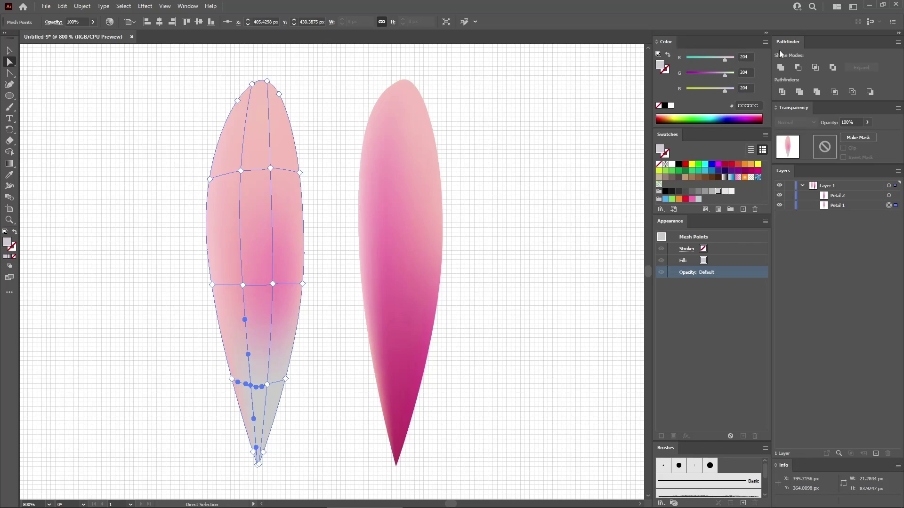
left_click(751, 56)
type("217")
key("Tab")
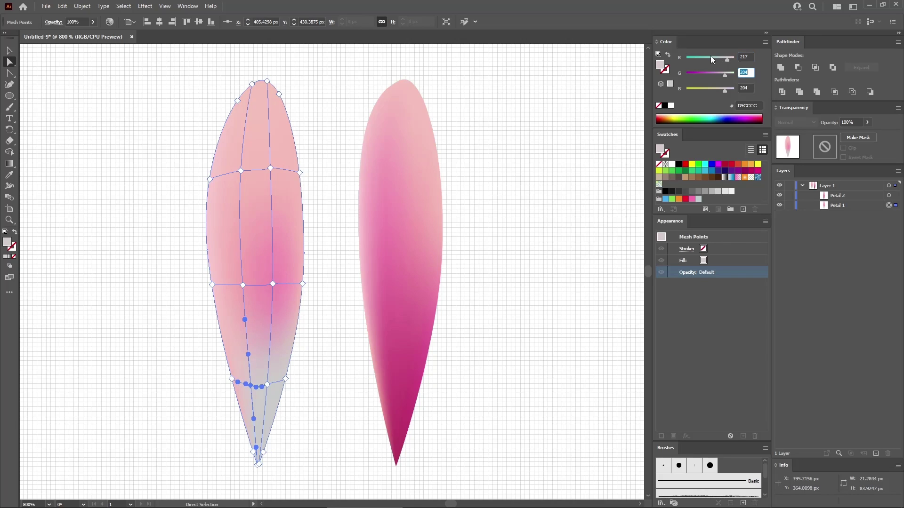
type("89")
key("Tab")
type("1")
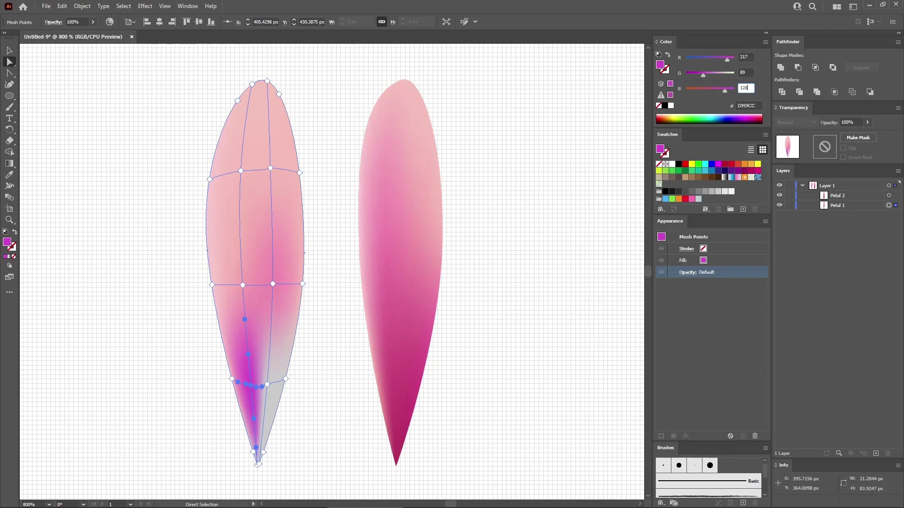
type("28")
key("Return")
Colour the right central point of Petal 1's lower inner mesh row with R 188, G 61, B 92
left_click(267, 387)
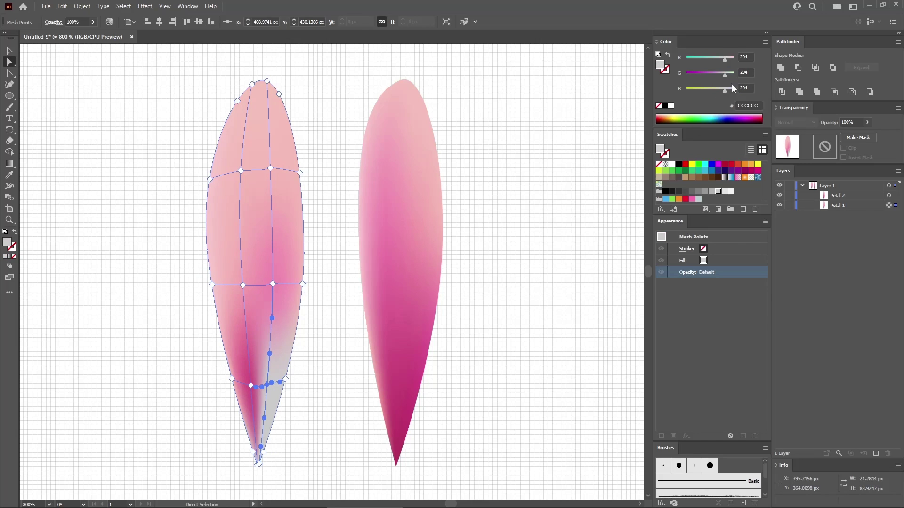
left_click(751, 58)
type("188")
key("Tab")
type("61")
key("Tab")
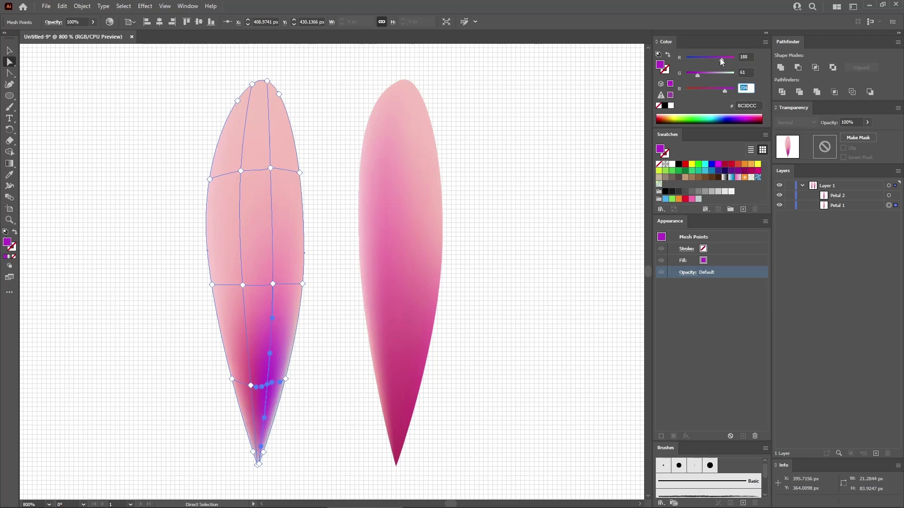
type("92")
key("Return")
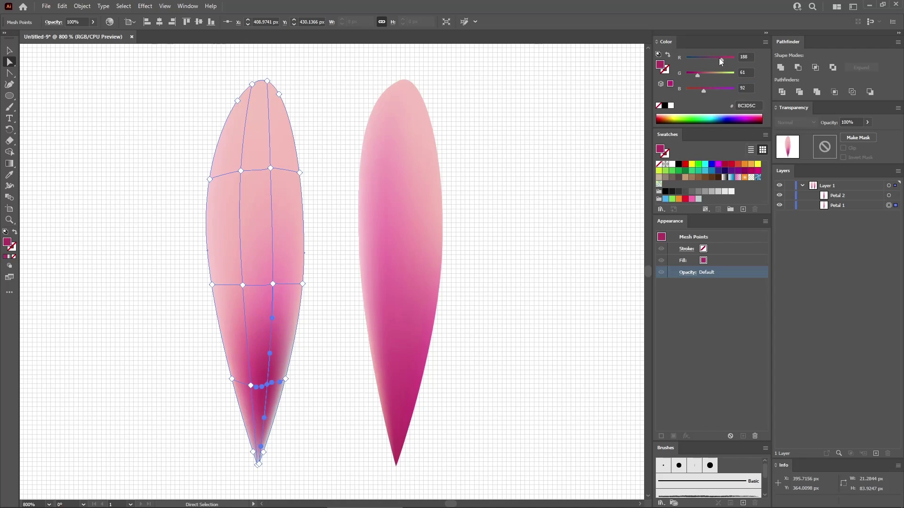
Colour the right edge point of Petal 1's lower inner mesh row with R 232, G 97, B 149
left_click(286, 380)
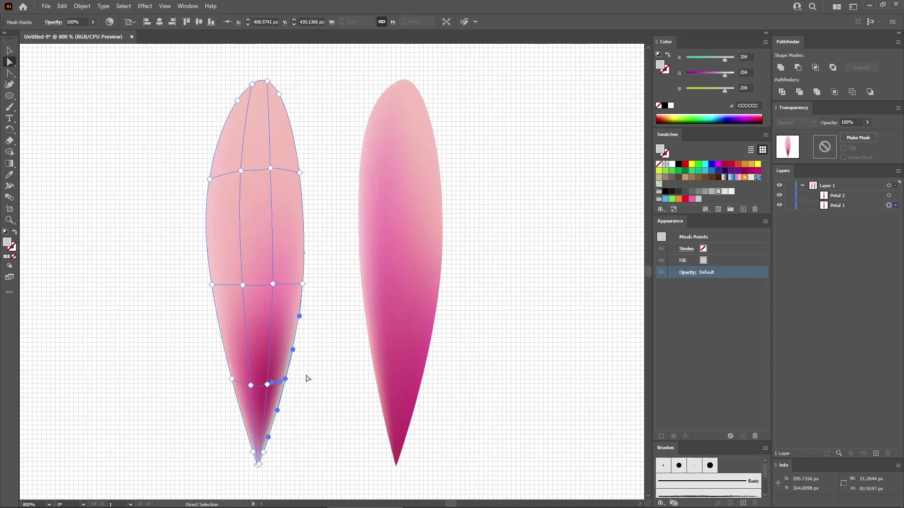
left_click(751, 57)
type("232")
key("Tab")
type("97")
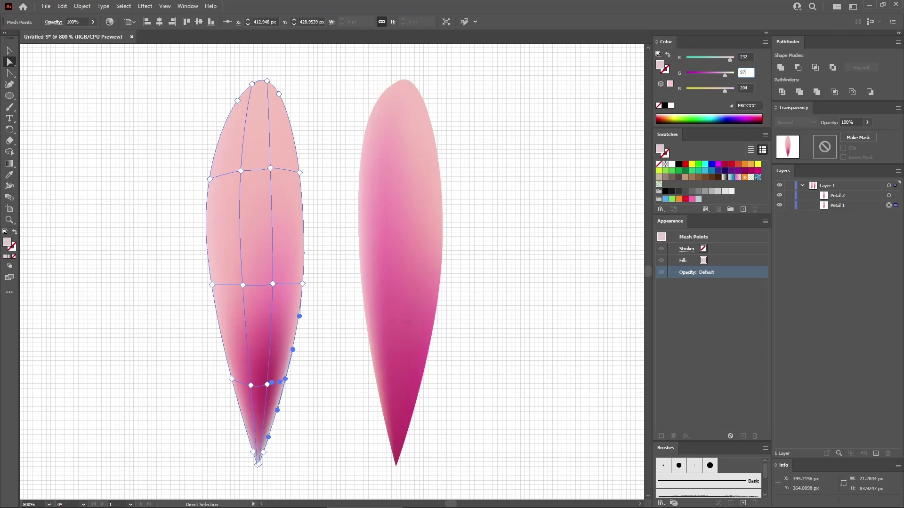
key("Tab")
type("14")
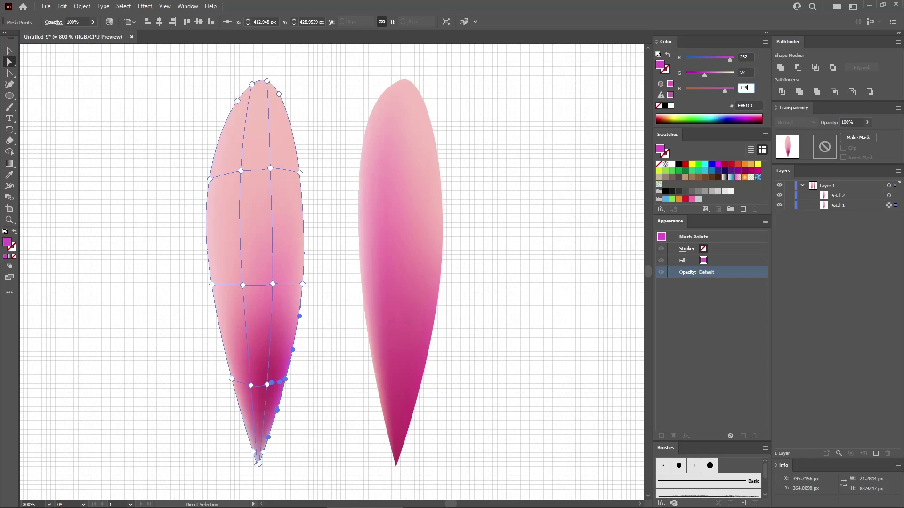
type("9")
key("Return")
Colour all mesh points at Petal 1's bottom tip with R 188, G 31, B 32, and deselect the petal
left_click_drag(286, 477, 239, 446)
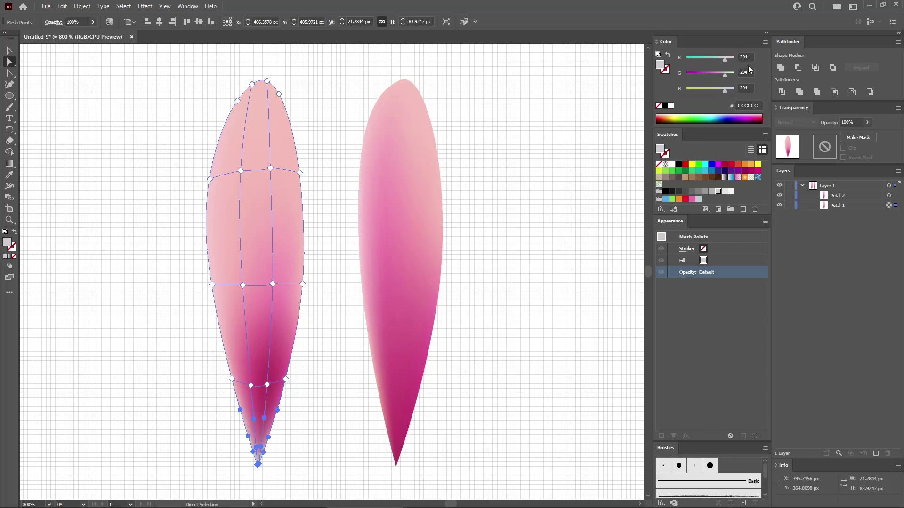
left_click(731, 55)
type("188")
key("Tab")
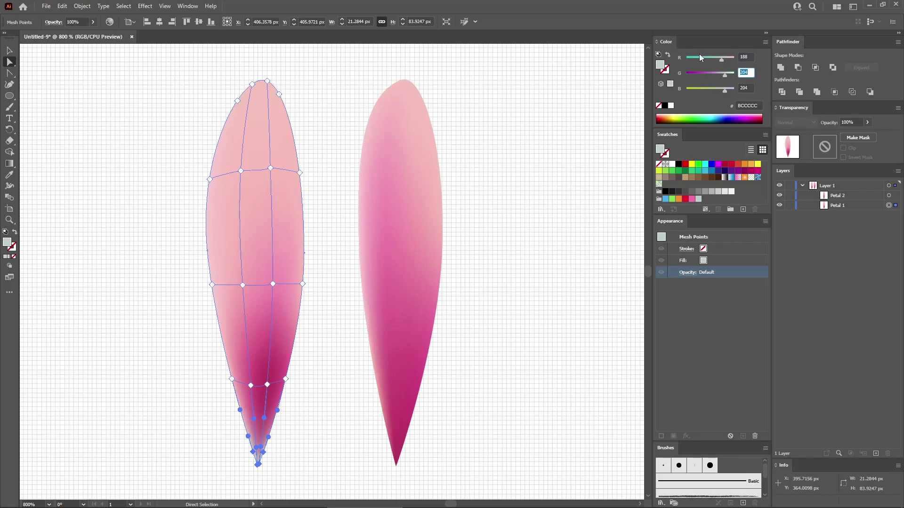
type("31")
key("Tab")
type("32")
key("Return")
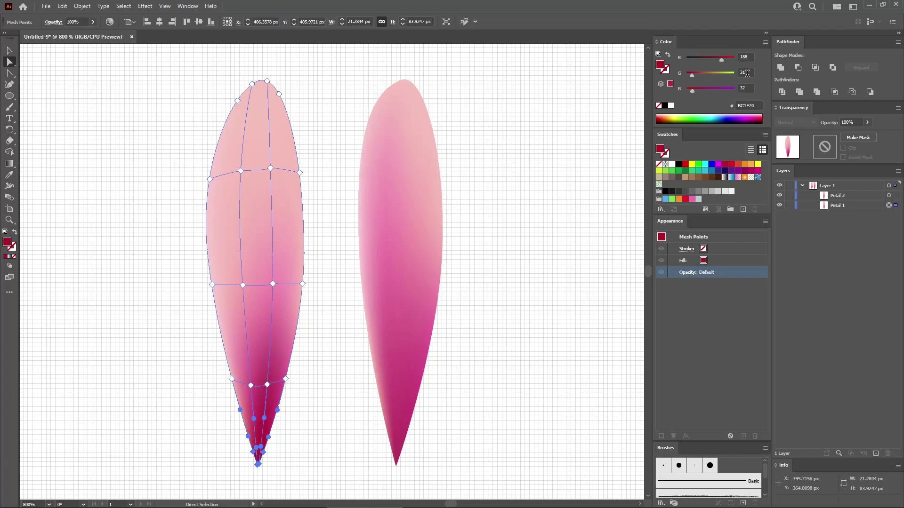
left_click(503, 305)
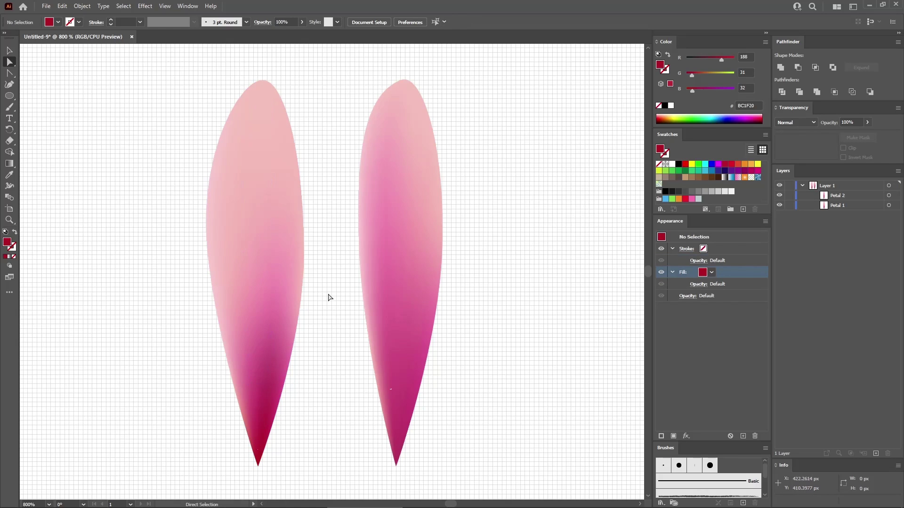
Create a circle 25 px wide and 25 px high between the two petals
left_click(11, 97)
left_click(347, 222)
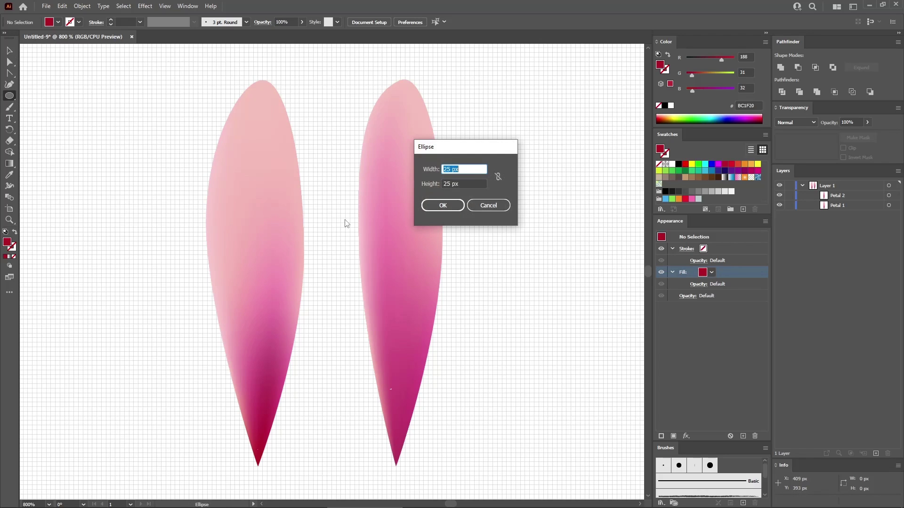
left_click(456, 205)
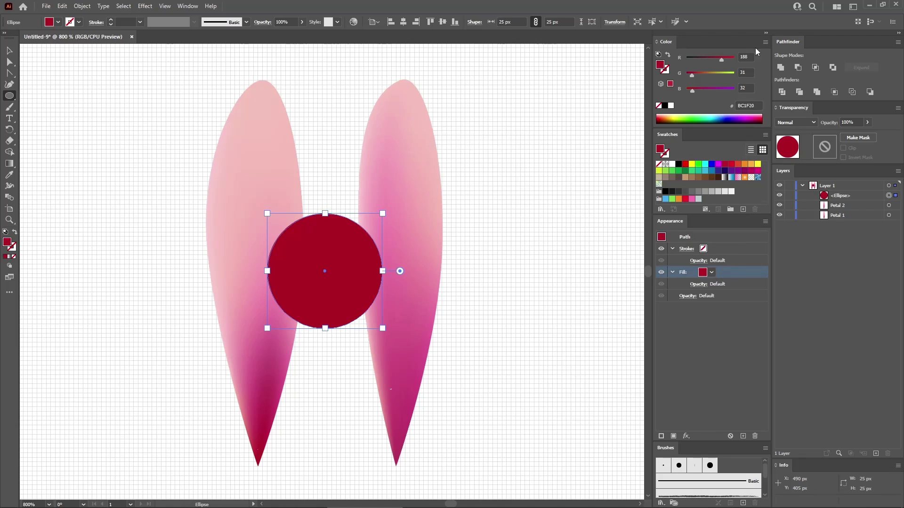
Fill the 25 px circle with brown, R 96, G 56, B 19
left_click(661, 64)
type("96")
key("Tab")
type("56")
key("Tab")
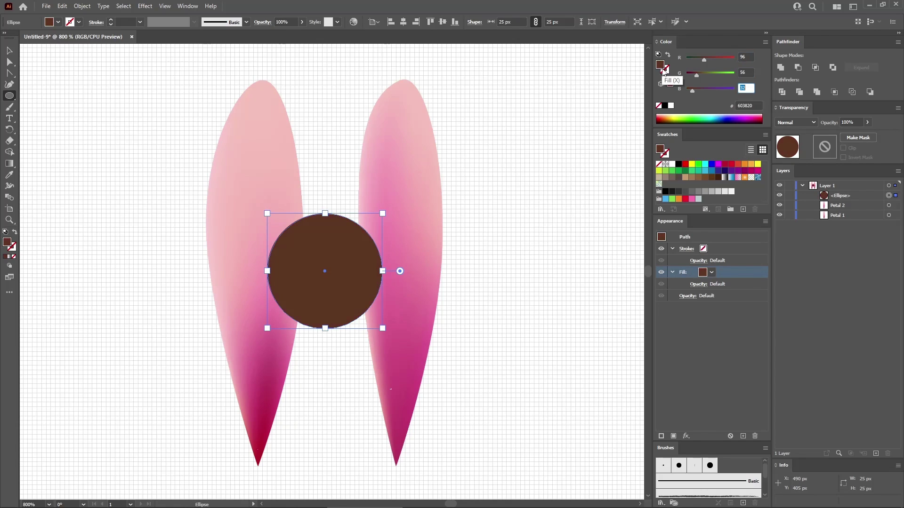
type("19")
key("Return")
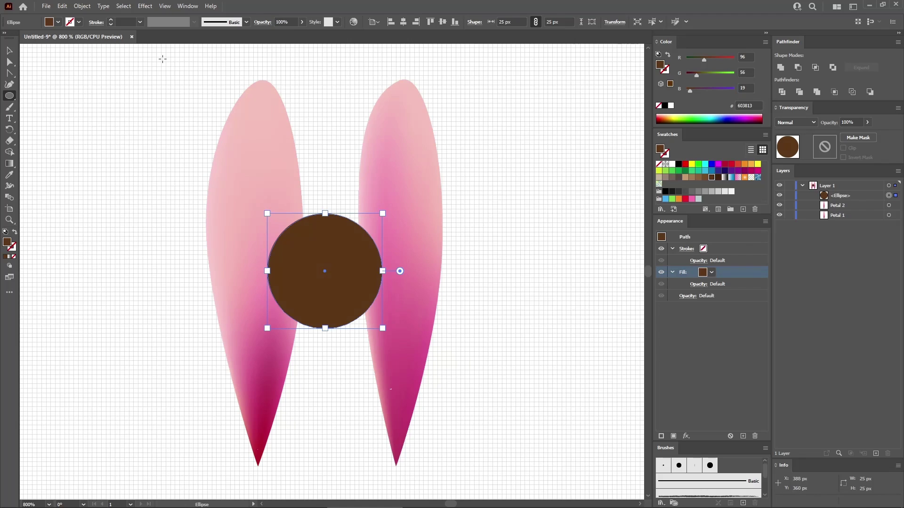
Apply an Outer Glow to the brown circle in Screen mode with 75% opacity, 5 px blur and colour R 249, G 227, B 16
left_click(146, 9)
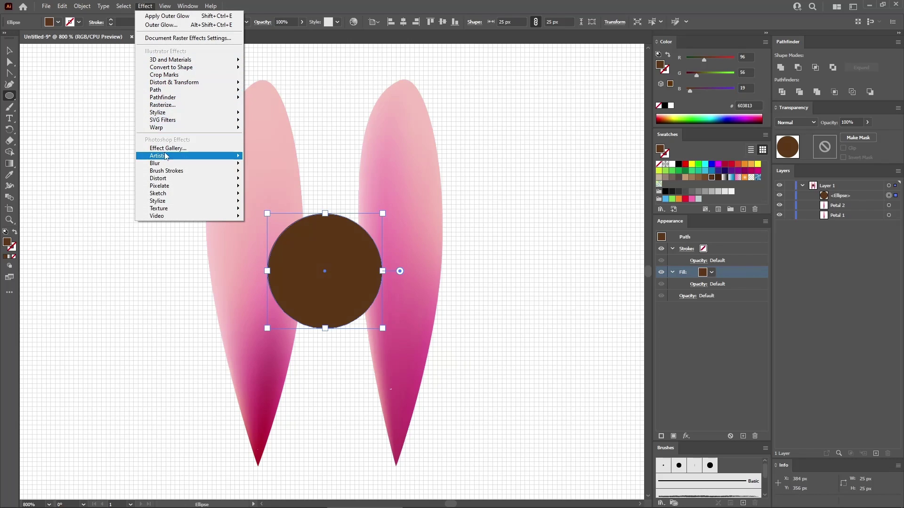
mouse_move(166, 115)
left_click(275, 143)
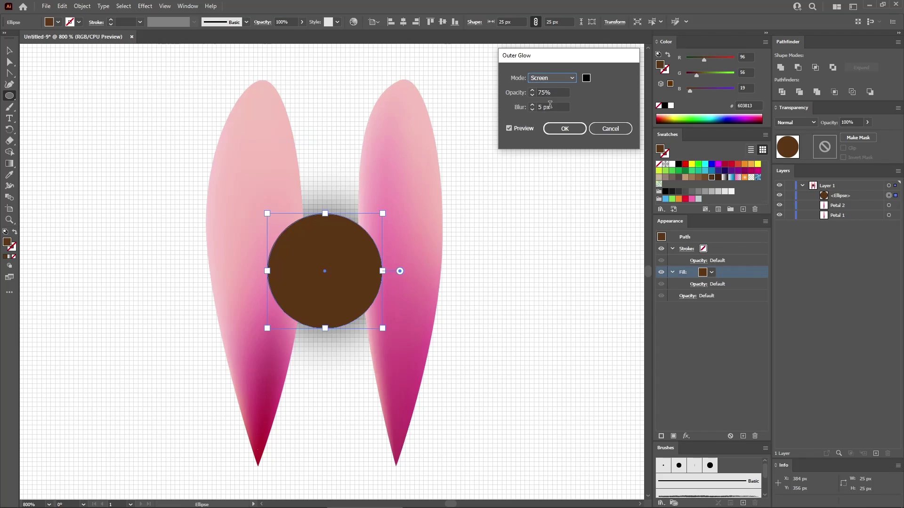
left_click(586, 79)
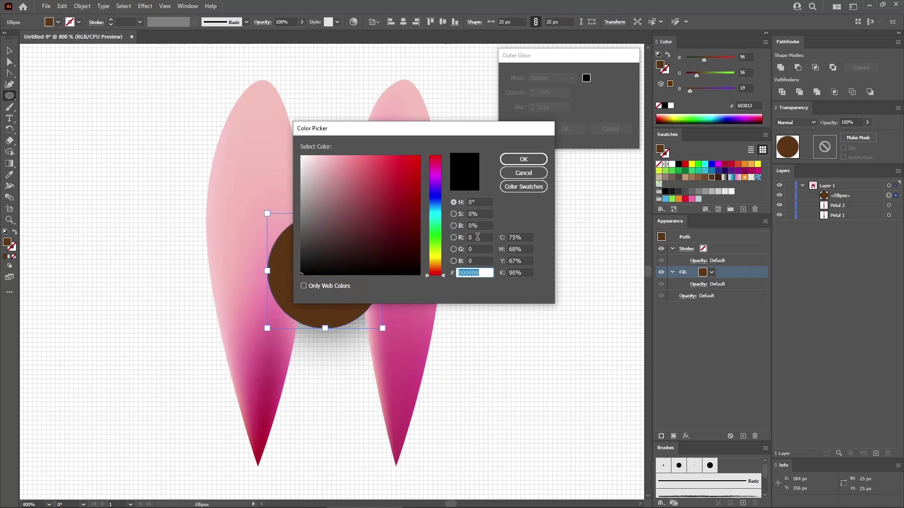
type("249")
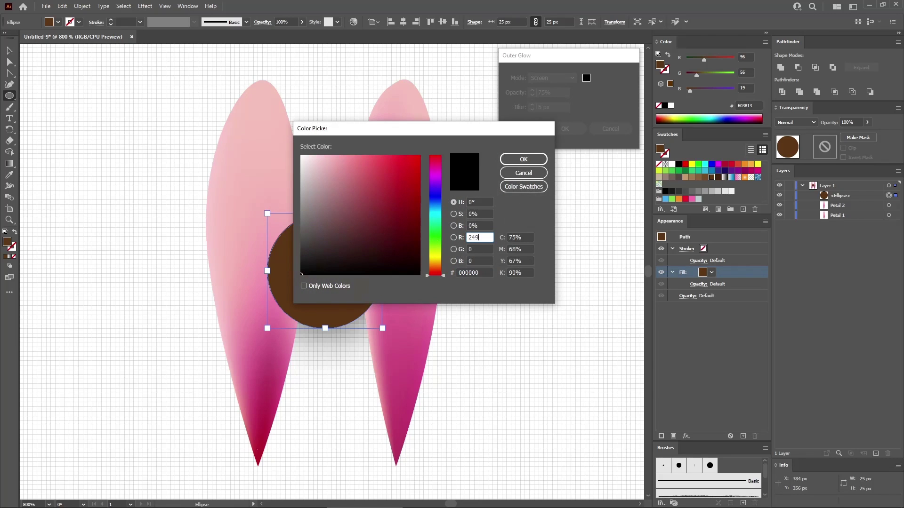
key("Tab")
type("227")
key("Tab")
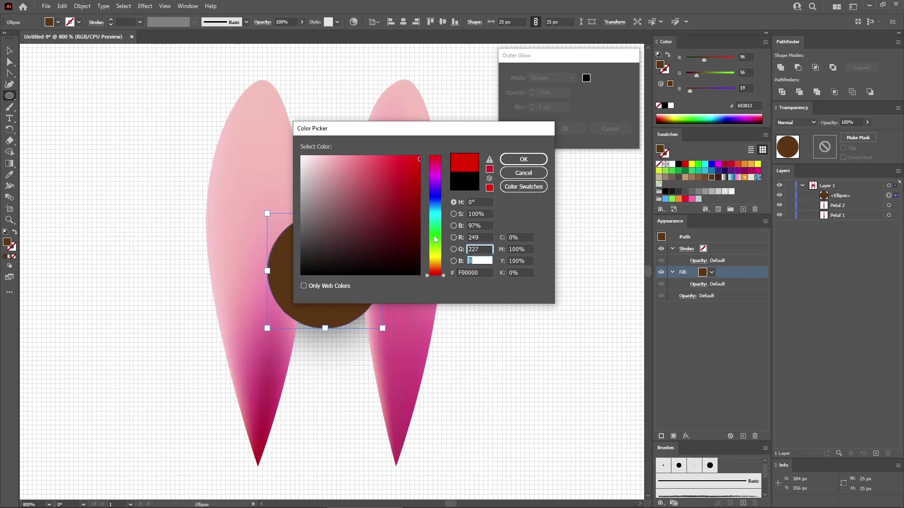
type("16")
left_click(520, 159)
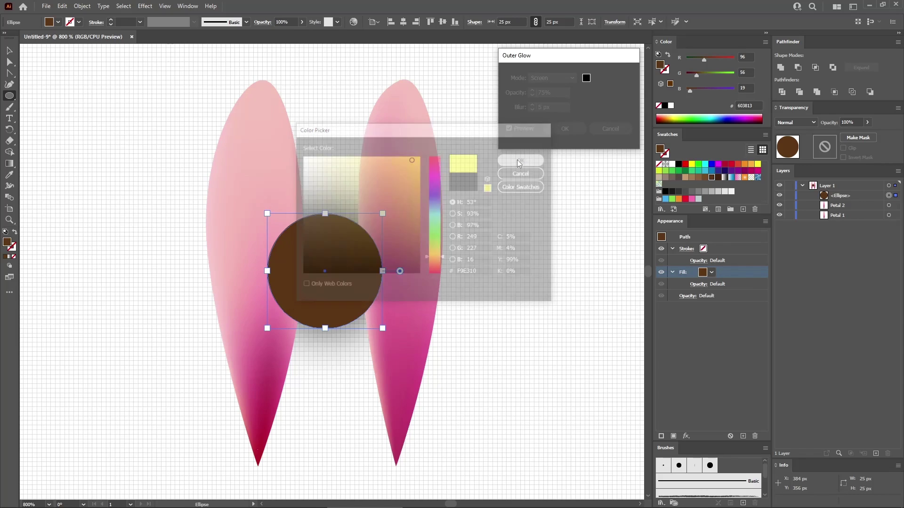
left_click(567, 129)
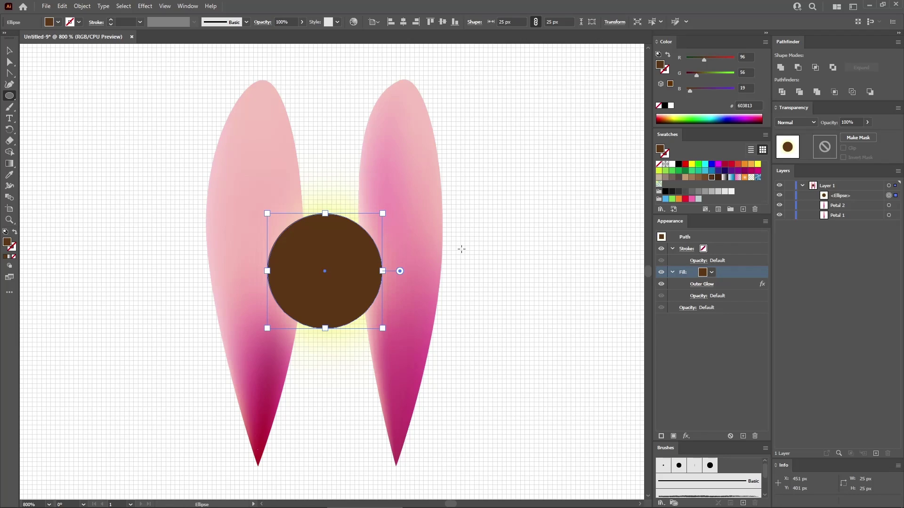
Align the brown circle to the artboard, centring it horizontally and vertically
key("ctrl+0")
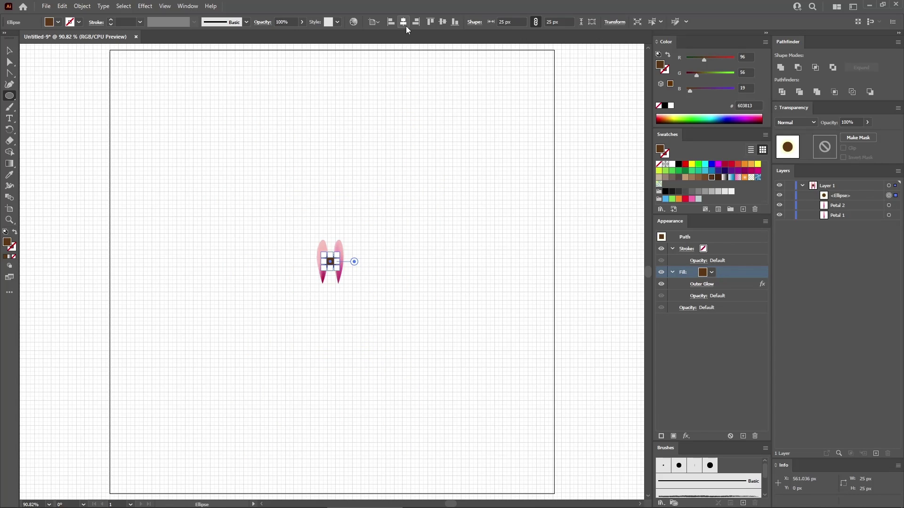
left_click(380, 23)
left_click(383, 51)
left_click(403, 23)
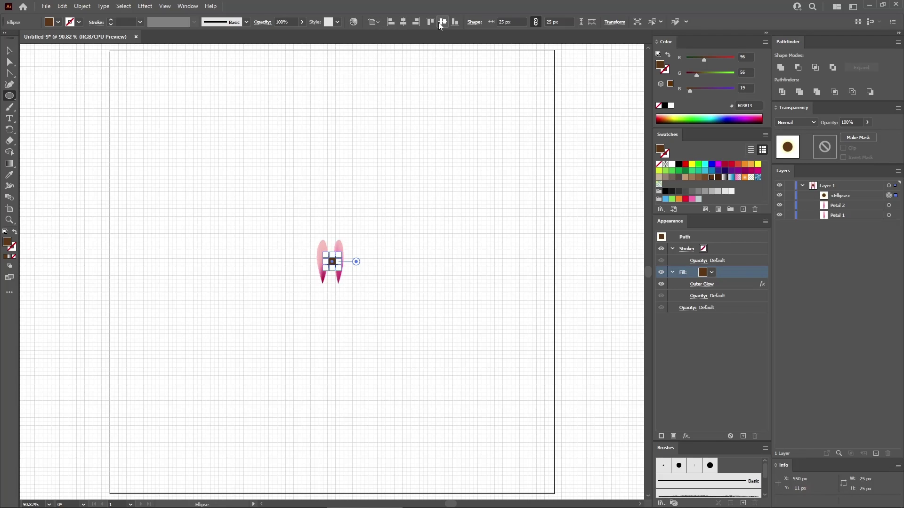
left_click(439, 25)
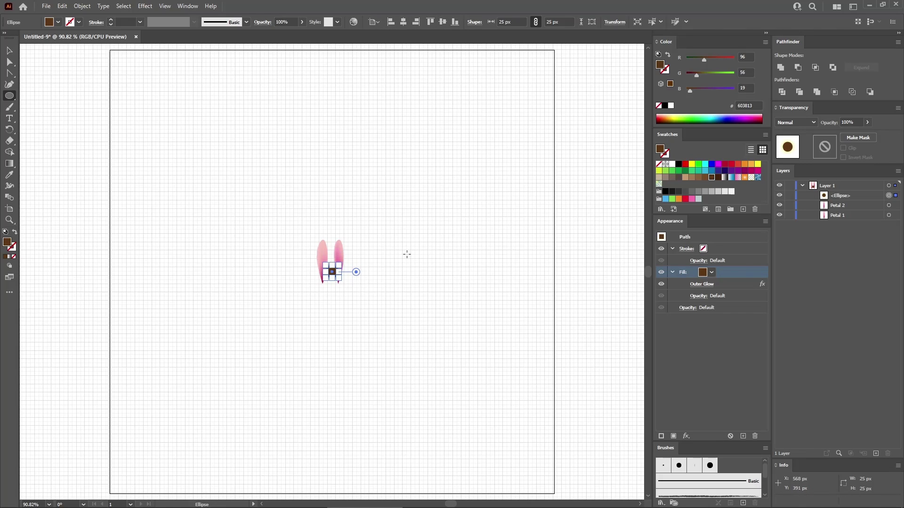
Hide the grid and turn off Snap to Grid
key("ctrl+equal")
key("ctrl+equal")
key("ctrl+equal")
key("ctrl+equal")
key("ctrl+equal")
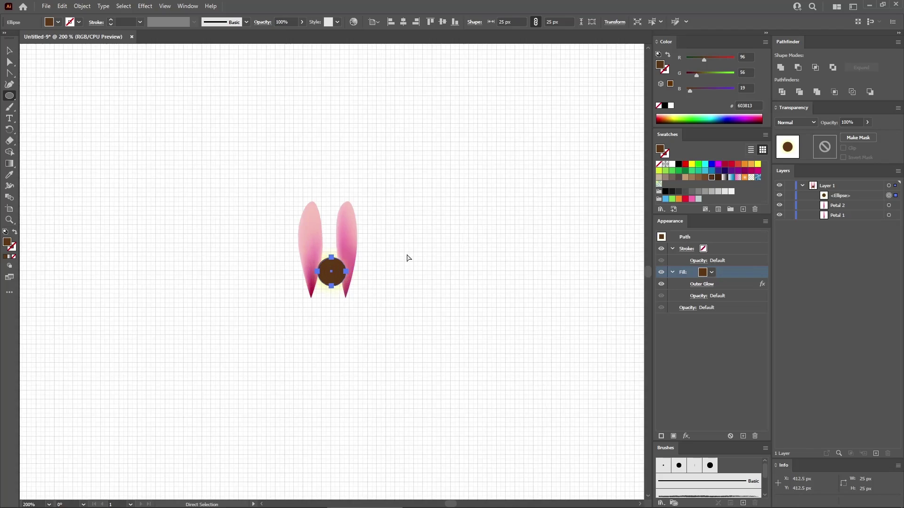
key("ctrl+equal")
key("ctrl+equal")
key("ctrl+equal")
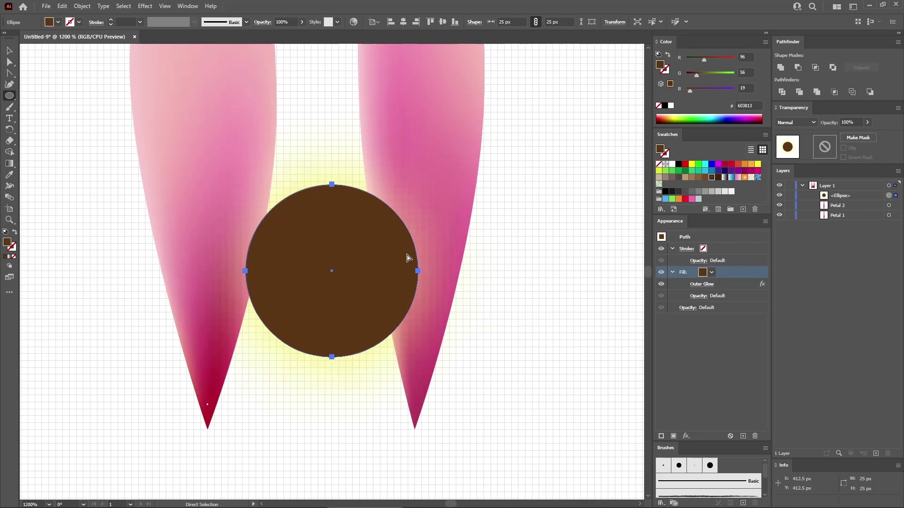
key("ctrl+minus")
key("ctrl+minus")
key("ctrl+minus")
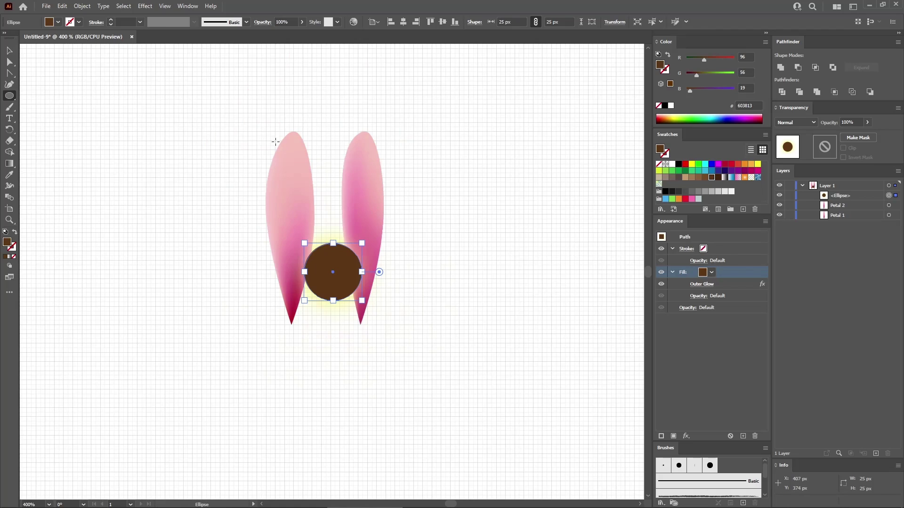
left_click(164, 6)
left_click(221, 404)
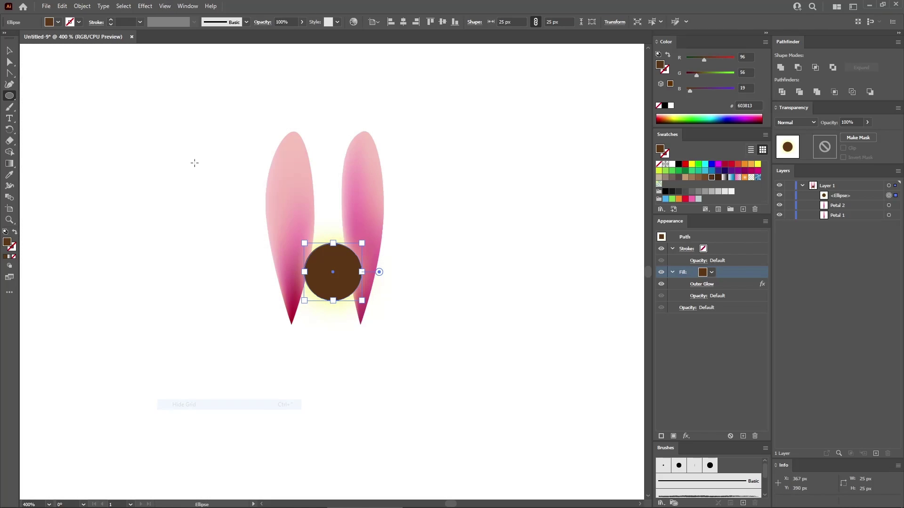
left_click(165, 5)
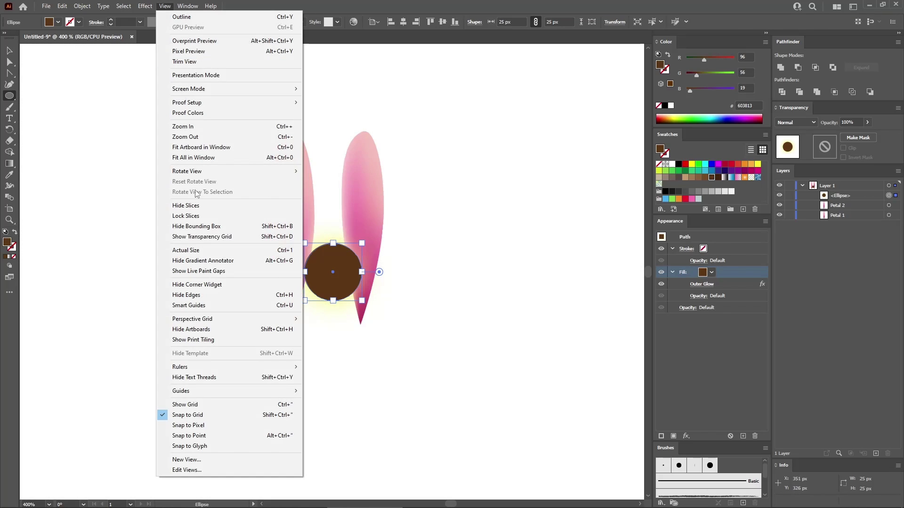
left_click(193, 415)
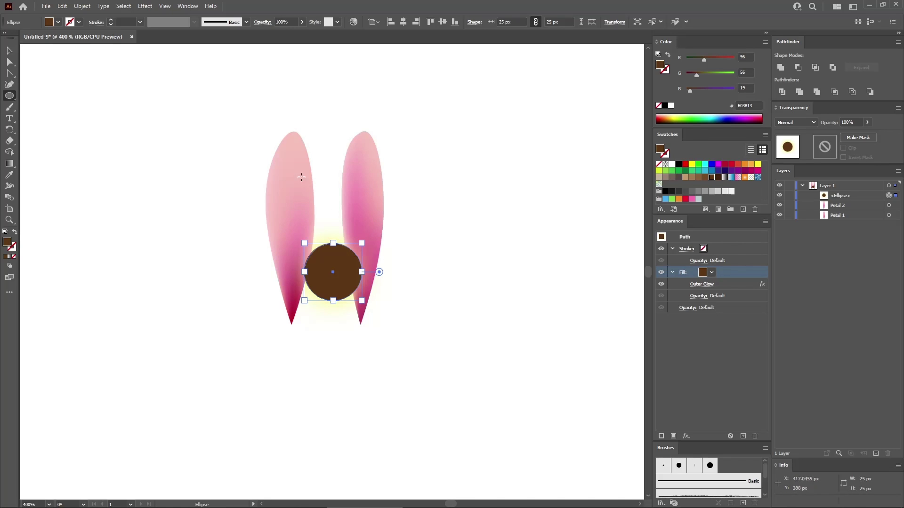
Rotate Petal 2 clockwise to a diagonal and move it so its pointed tip meets the brown circle's upper-right edge
left_click(10, 51)
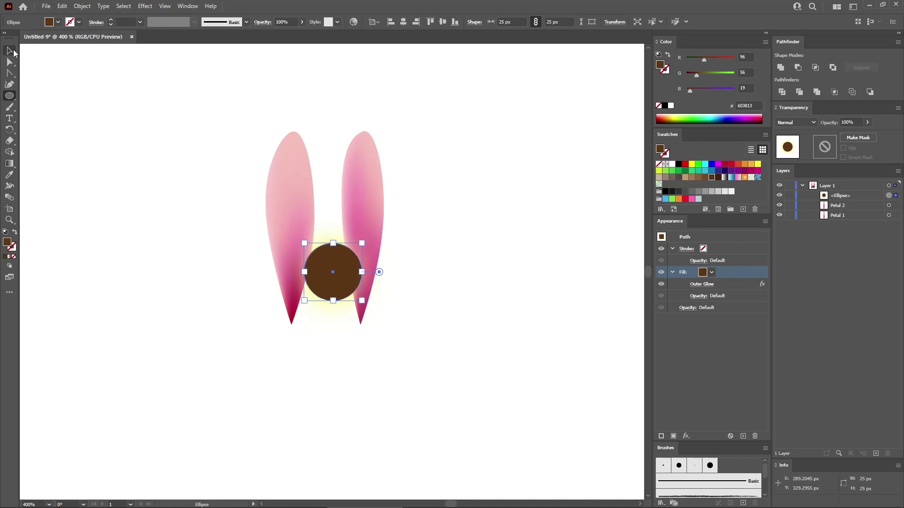
left_click(363, 190)
left_click_drag(389, 127, 453, 177)
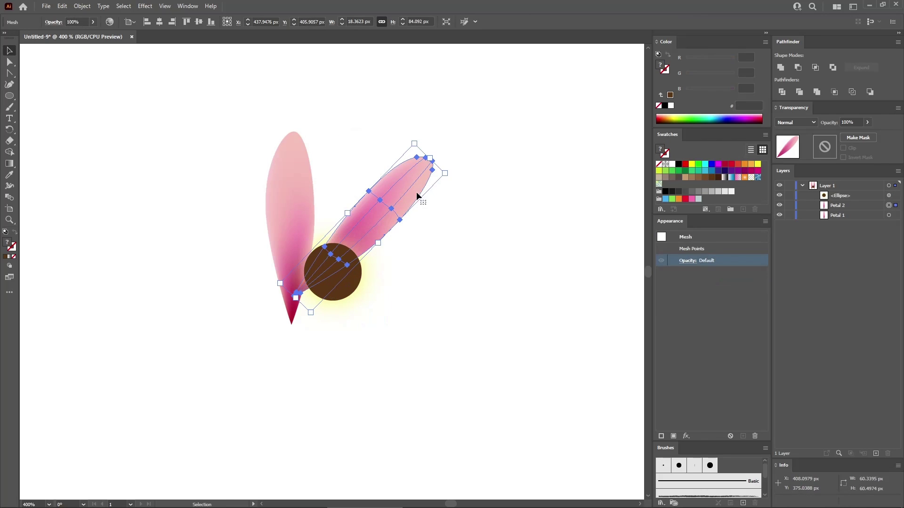
left_click_drag(395, 206, 417, 181)
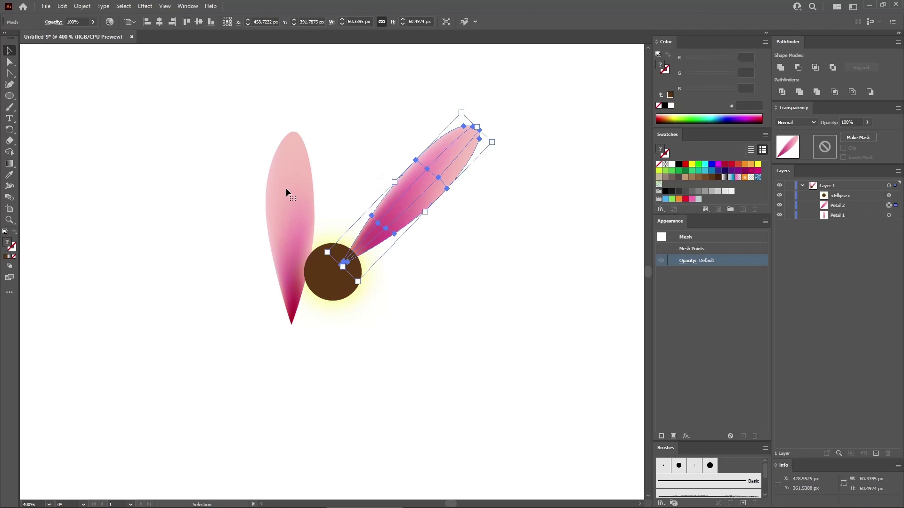
Place Petal 1 diagonally at the brown circle's upper left, and a rotated copy of it at the lower left, both tips pointing inward
left_click(286, 187)
left_click_drag(316, 126, 221, 148)
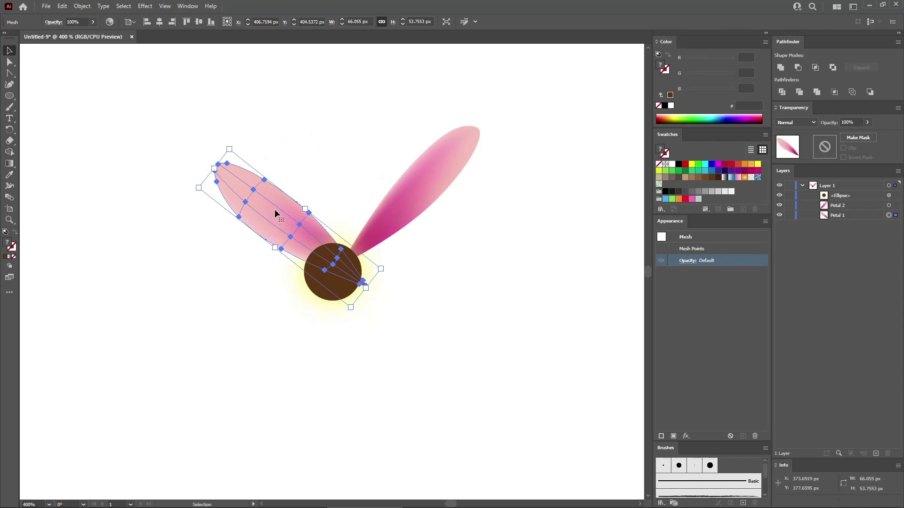
left_click_drag(275, 209, 246, 311)
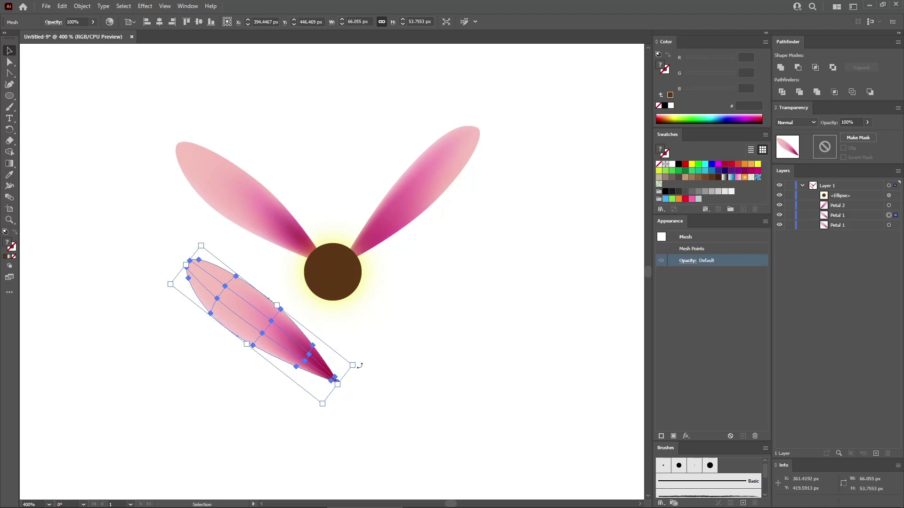
left_click_drag(360, 365, 322, 237)
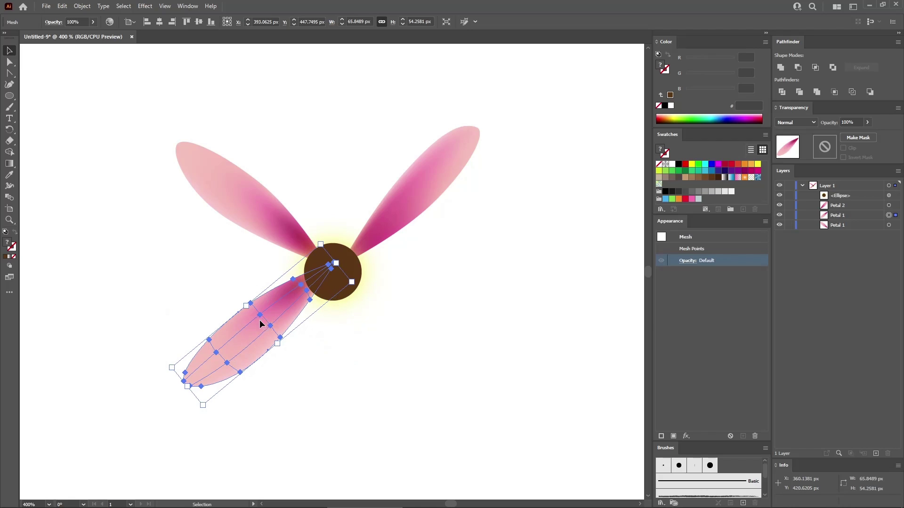
left_click_drag(260, 324, 250, 339)
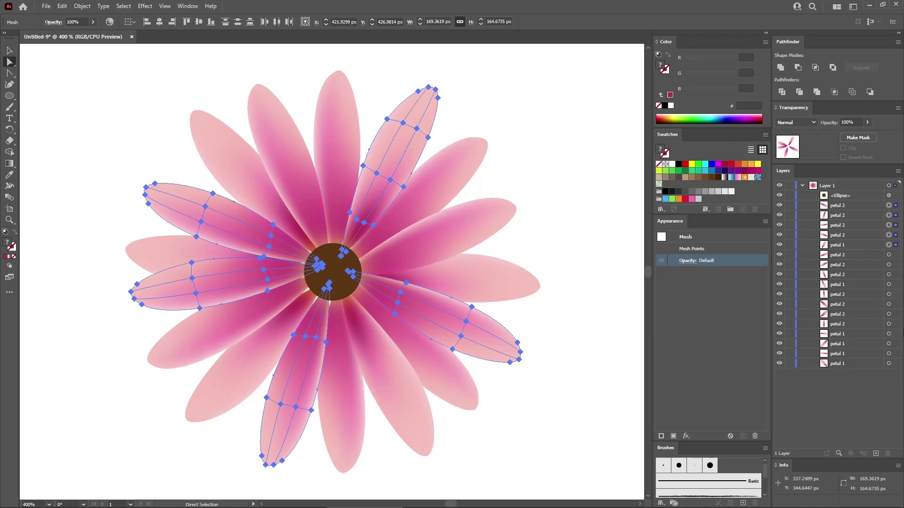
Create a circle 9 px wide and 9 px high on Layer 1, beyond the flower's upper-right petals, and fill it with black
left_click(843, 185)
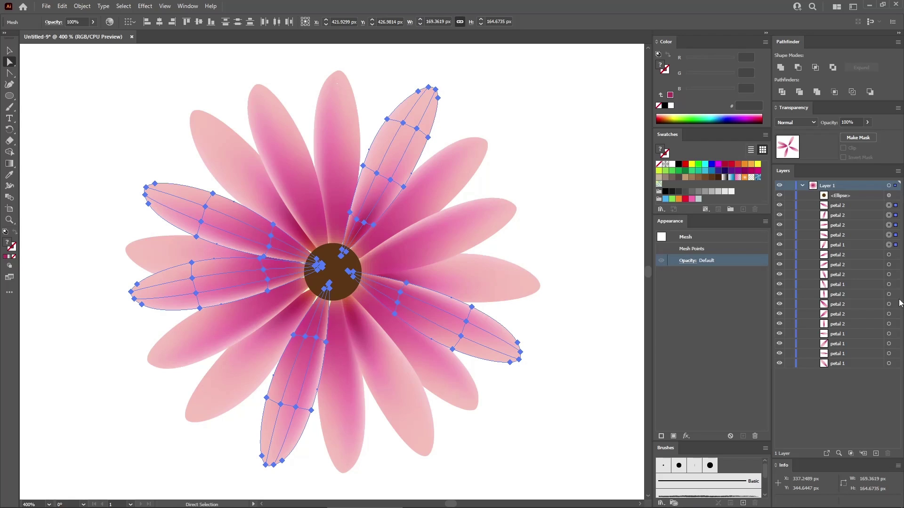
left_click(10, 95)
left_click(529, 140)
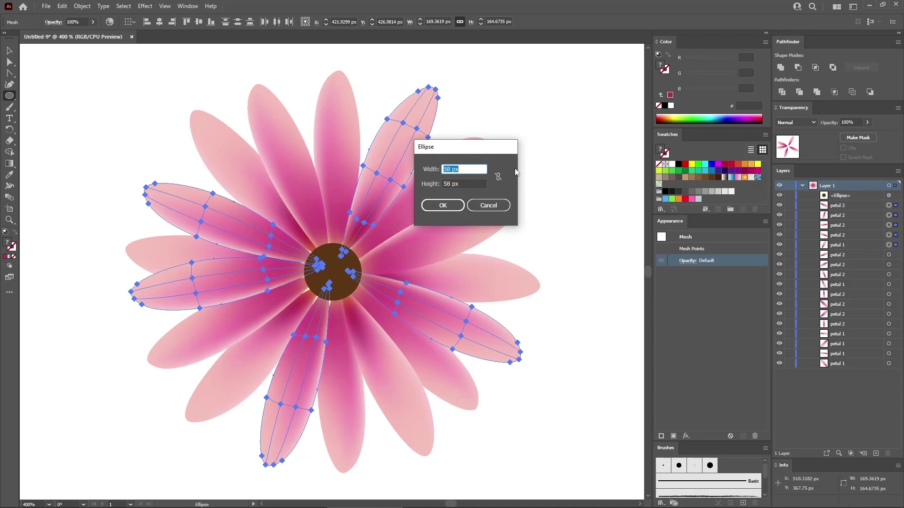
type("9")
key("Tab")
type("9")
key("Return")
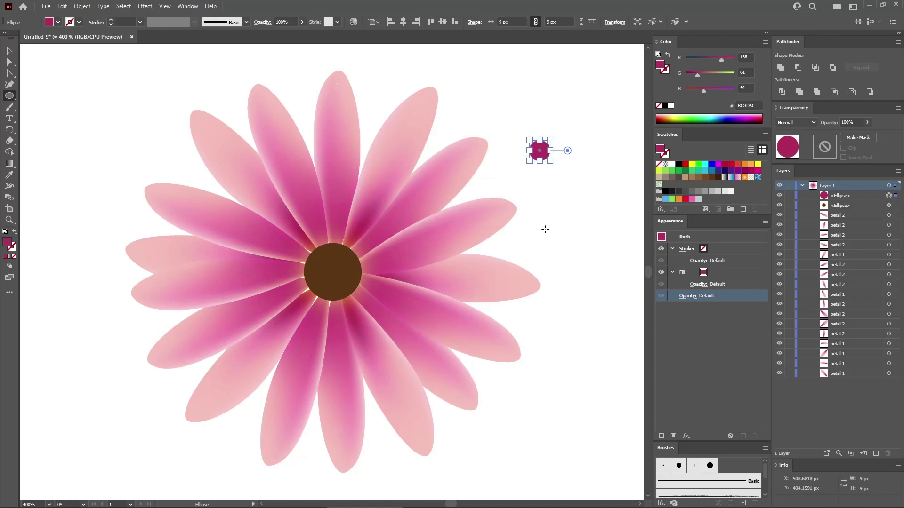
left_click(719, 270)
left_click(678, 165)
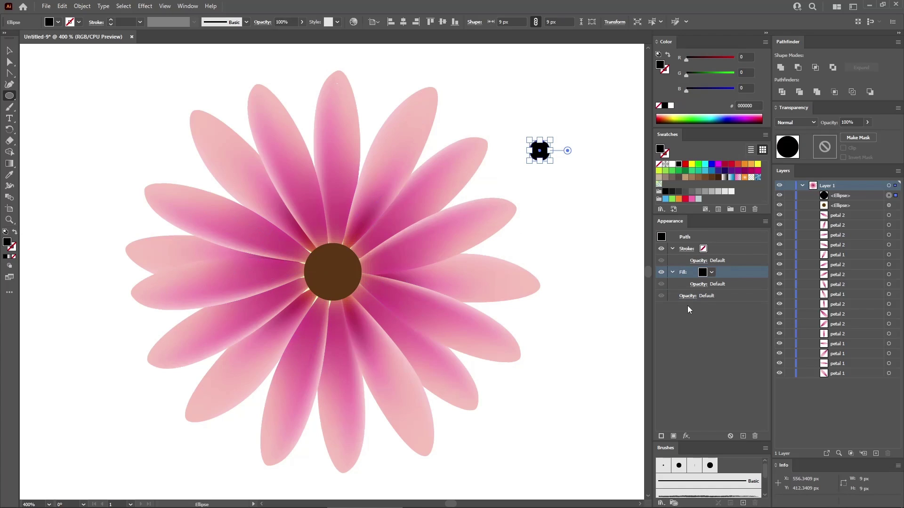
Create a scatter brush from the small black circle with fixed 100% size and spacing, 0% scatter, 0° rotation and no colorization
left_click(744, 503)
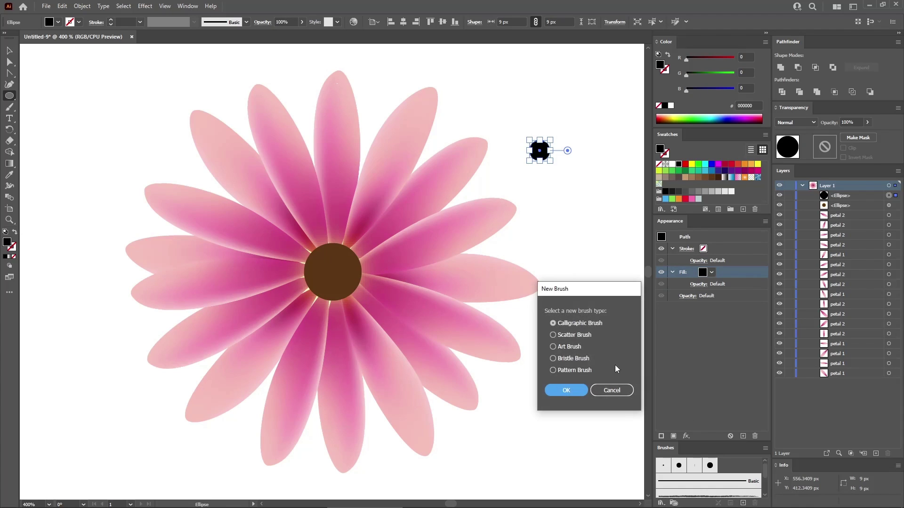
left_click(577, 337)
left_click(573, 387)
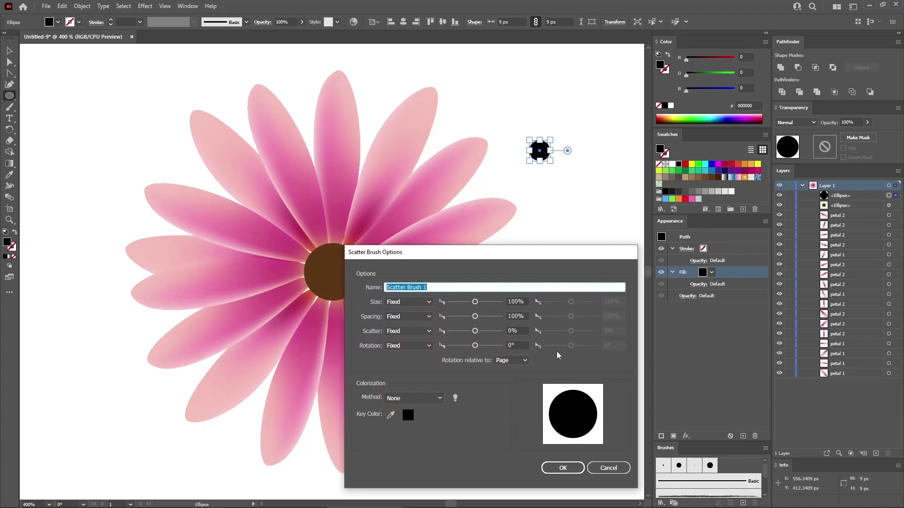
left_click(560, 466)
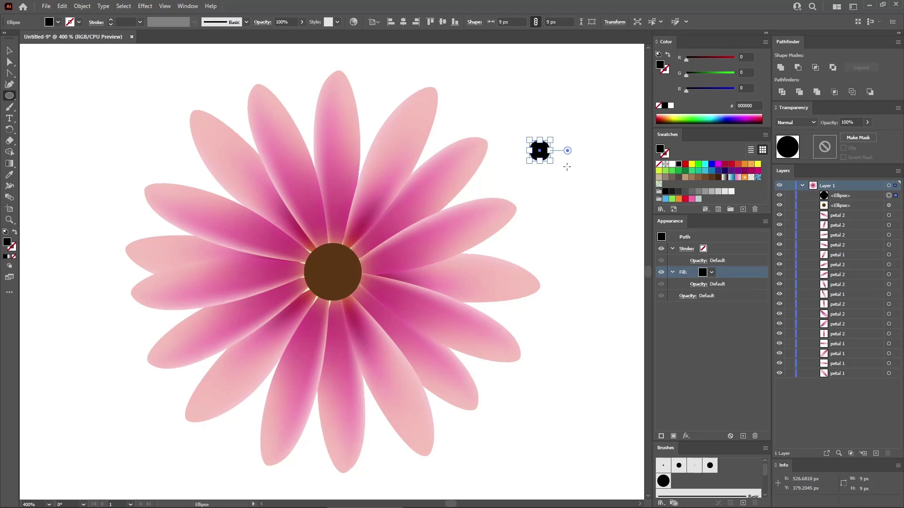
Enlarge the black circle to 58 px wide and 58 px high
left_click(570, 21)
type("58")
key("Return")
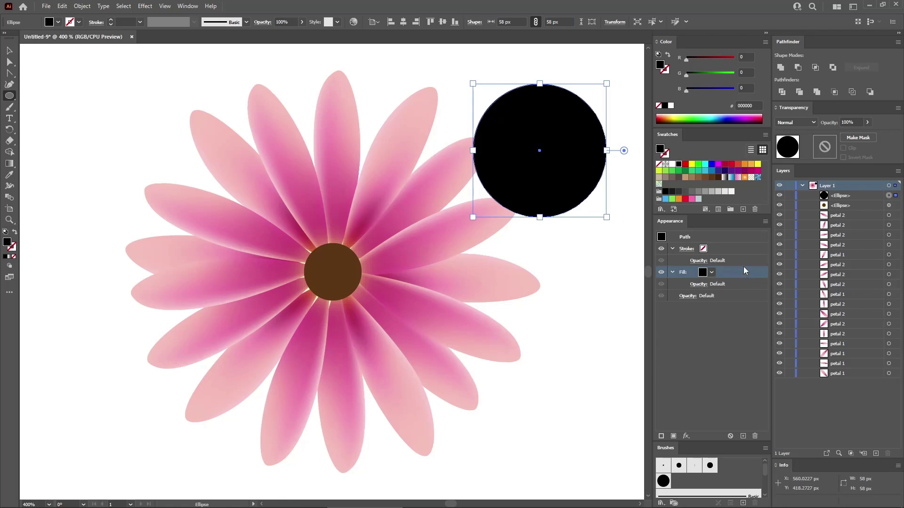
Swap the 58 px circle's fill and stroke, and apply the new black-dot scatter brush to its stroke
key("shift+x")
left_click(743, 250)
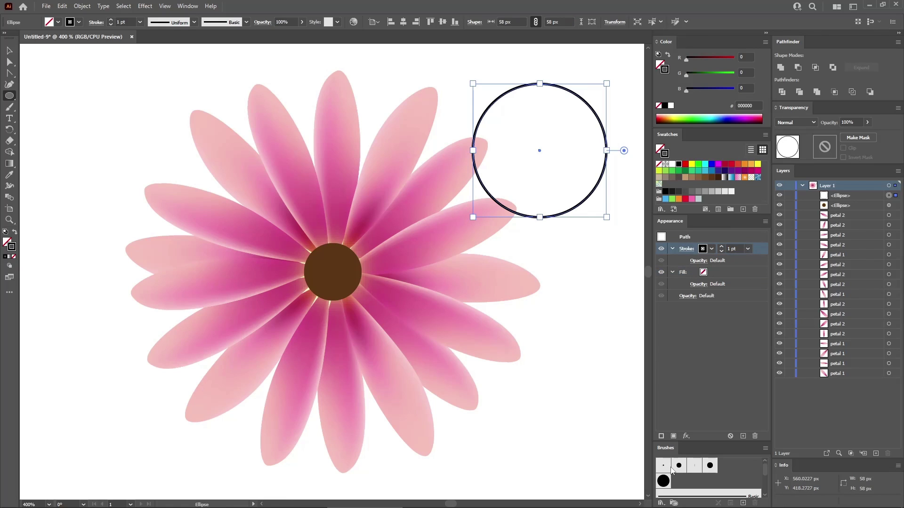
left_click(663, 480)
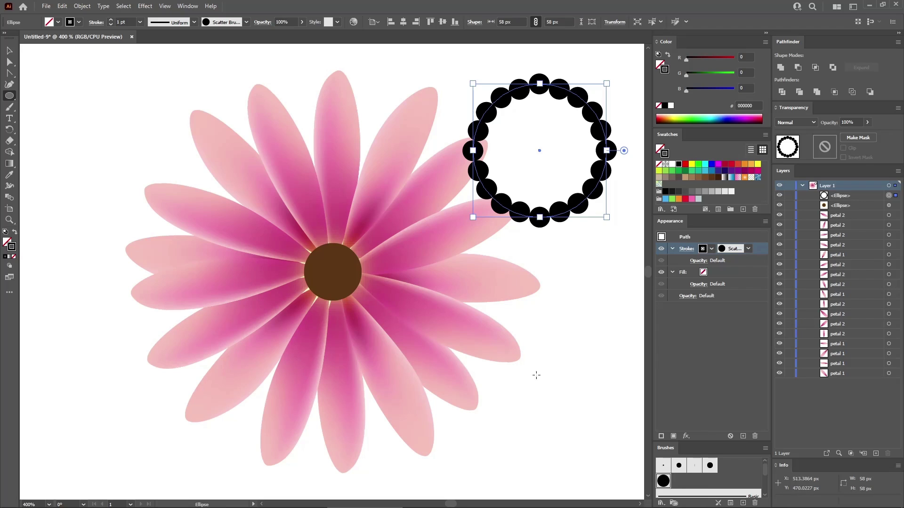
Apply a Transform effect to the dotted circle with 30 copies, scaled 88% horizontally and 90% vertically
left_click(145, 6)
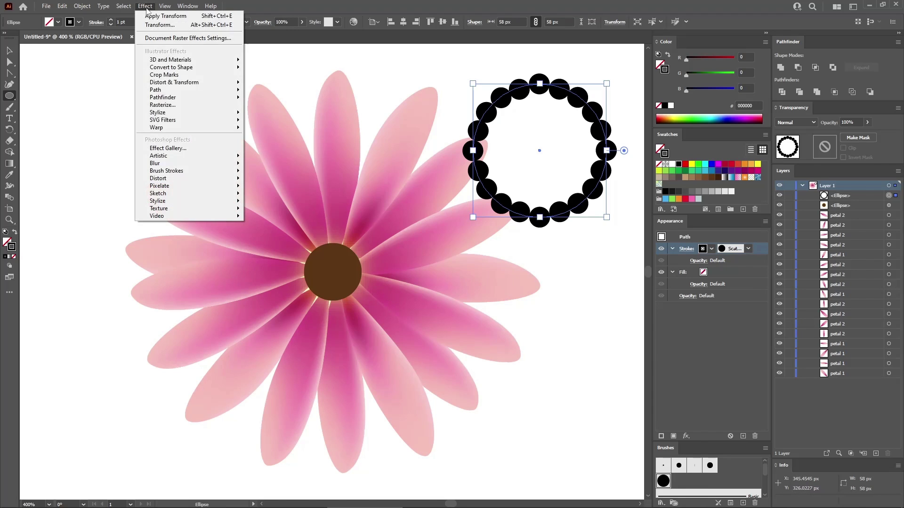
mouse_move(202, 82)
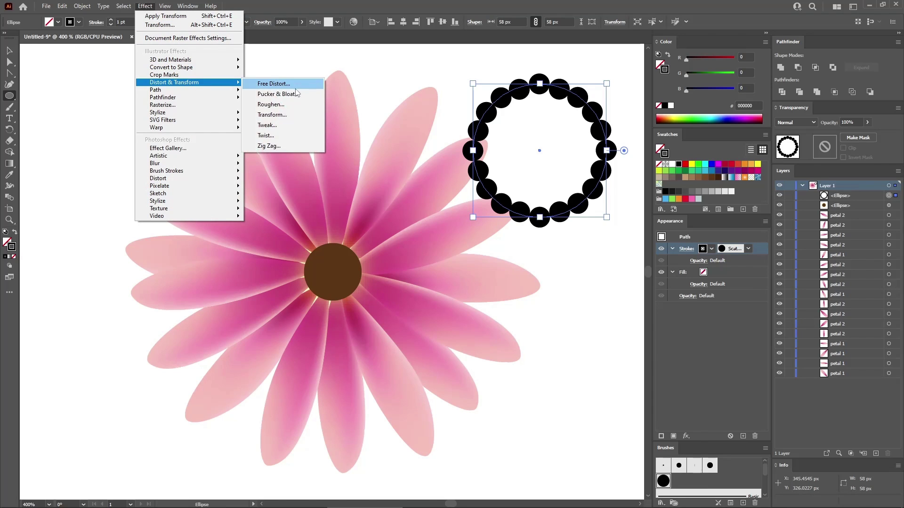
left_click(272, 115)
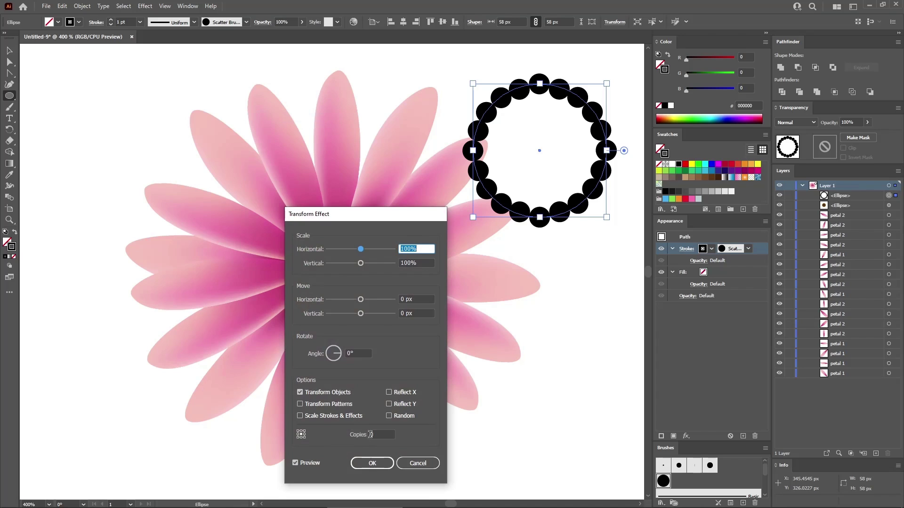
left_click(379, 434)
type("3")
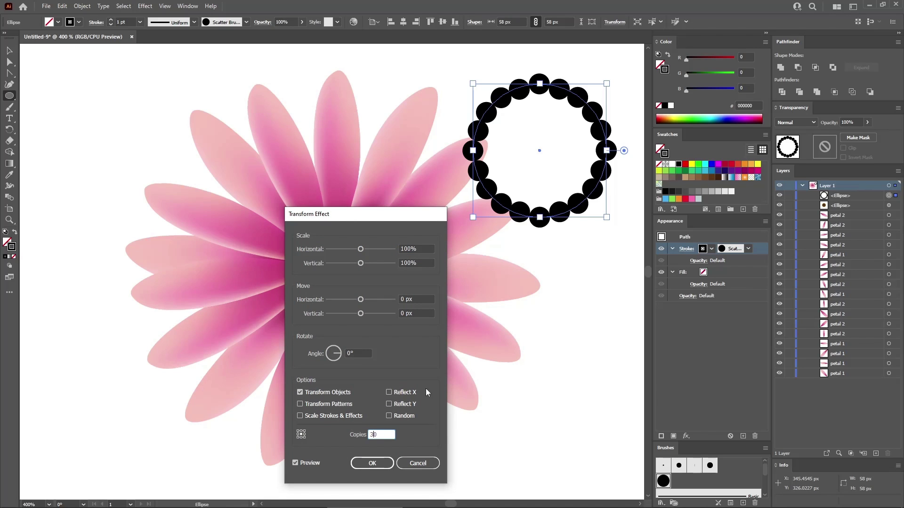
left_click(415, 253)
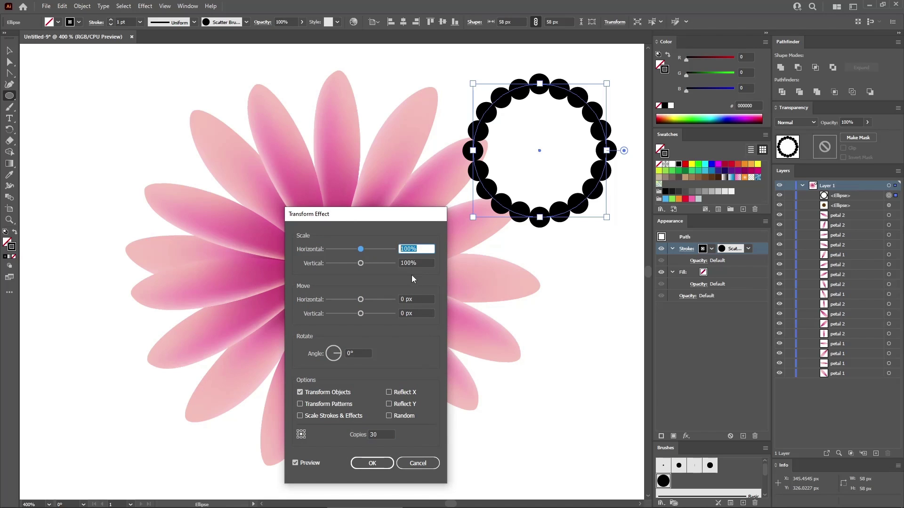
type("88")
left_click(399, 262)
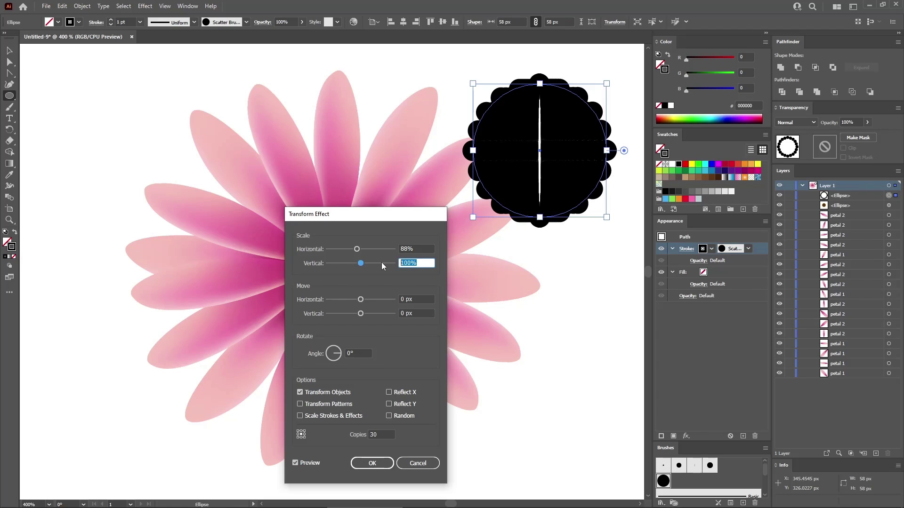
type("90")
left_click(421, 249)
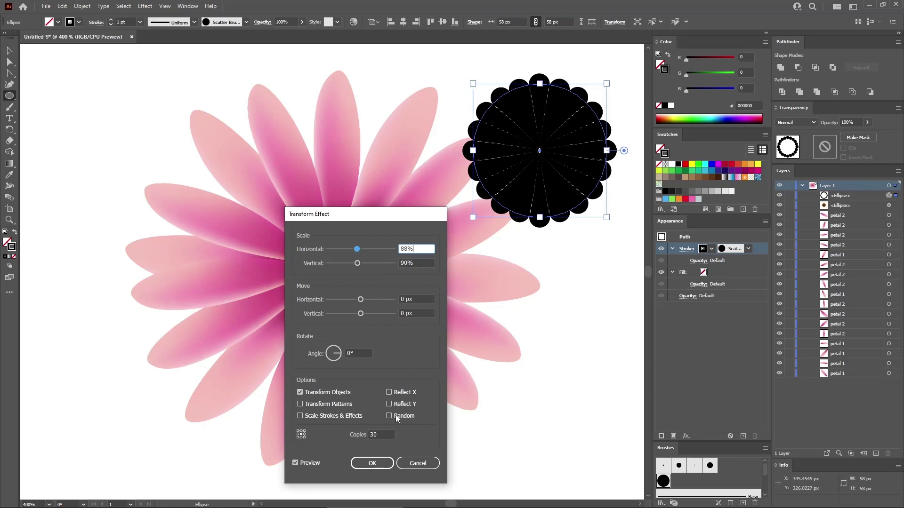
left_click(372, 464)
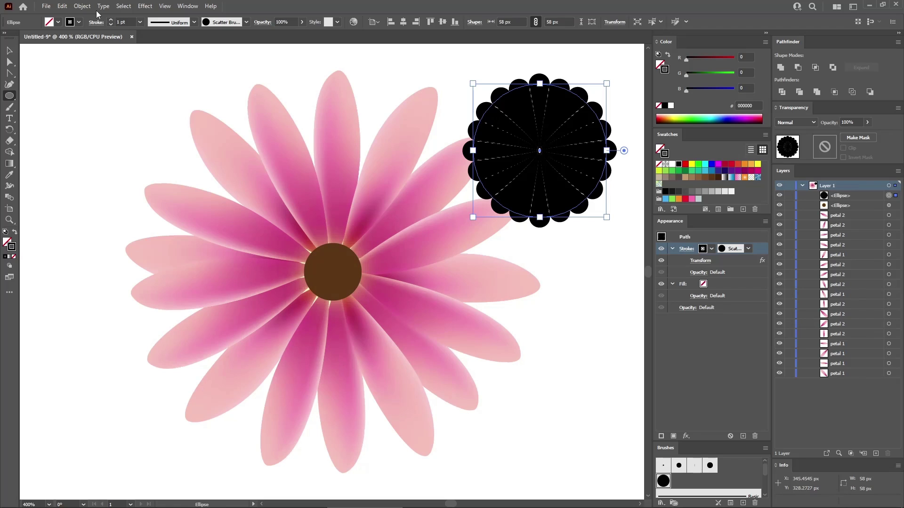
Expand the appearance of the dotted circle and fill the resulting group with a radial gradient
left_click(82, 7)
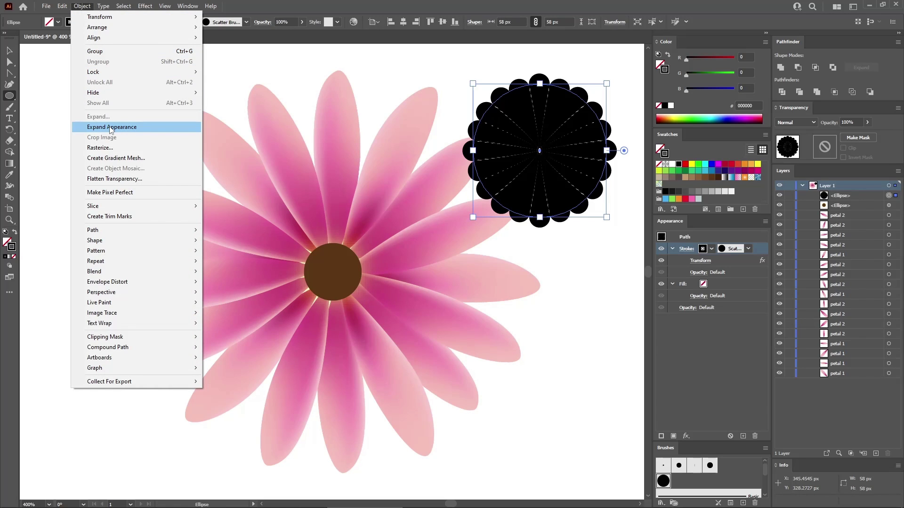
left_click(111, 127)
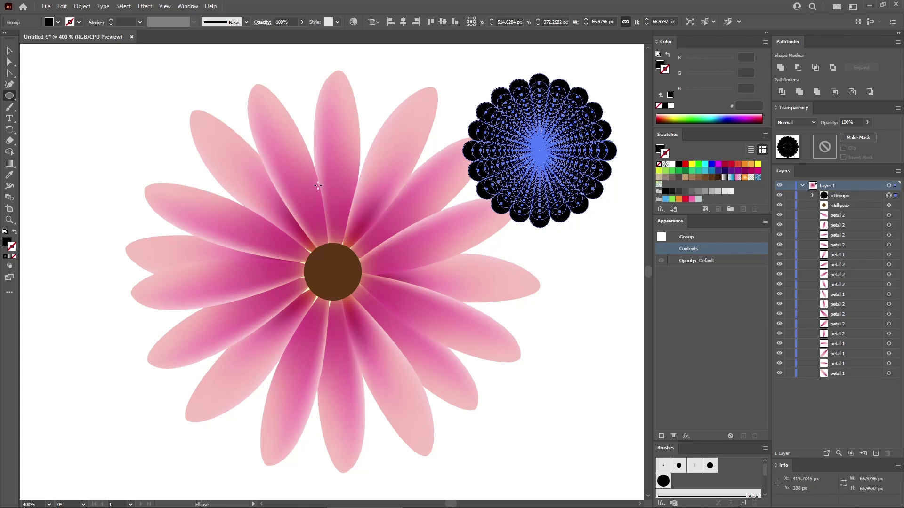
left_click(185, 5)
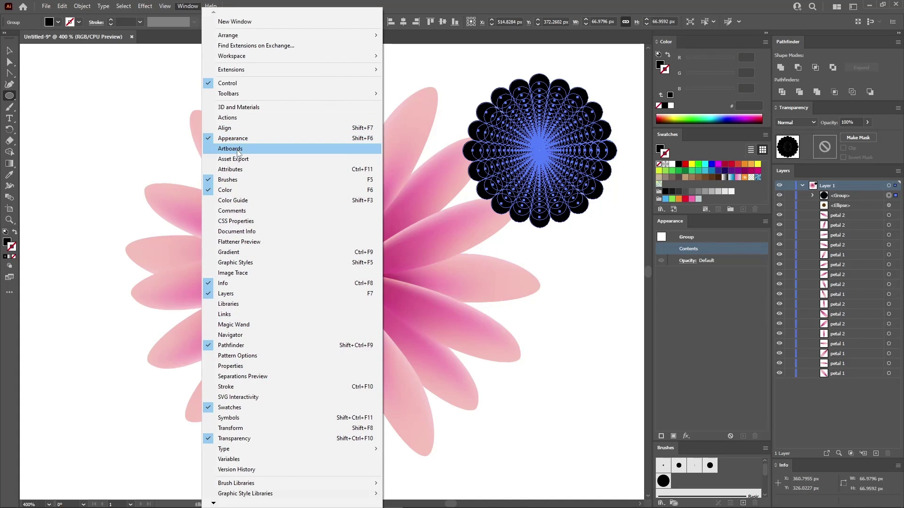
left_click(226, 252)
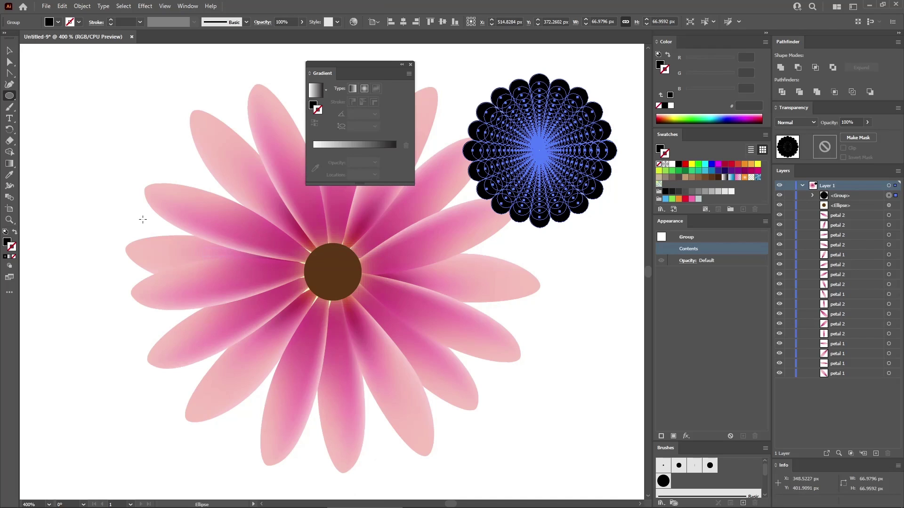
left_click(8, 243)
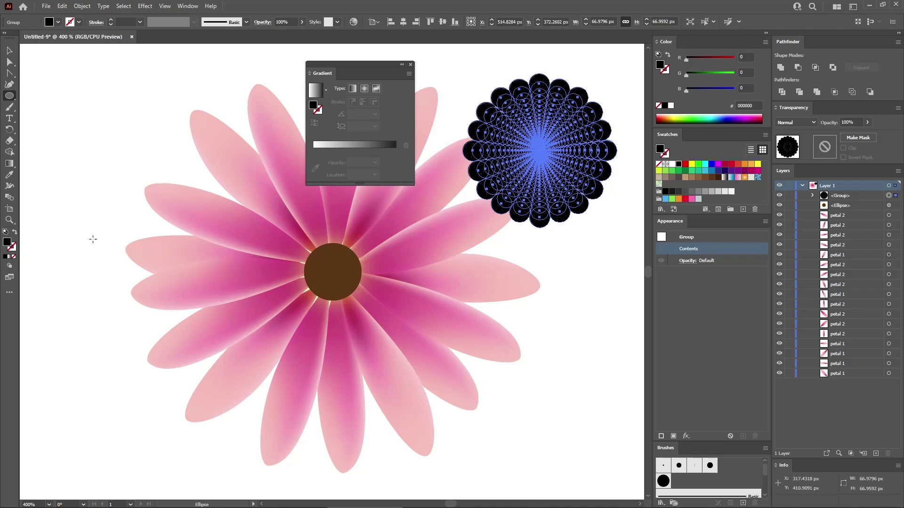
left_click(364, 90)
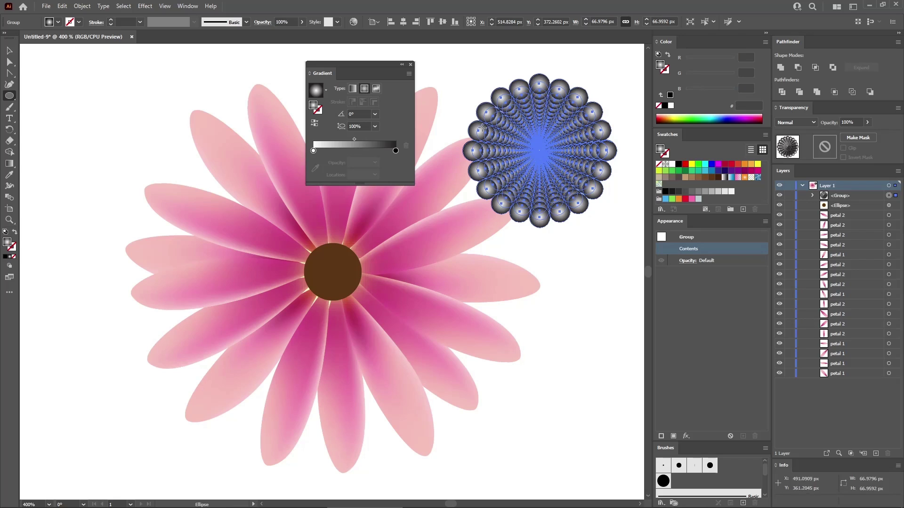
Set the gradient's black end stop to RGB 222, 130, 0
left_click(396, 151)
double_click(396, 152)
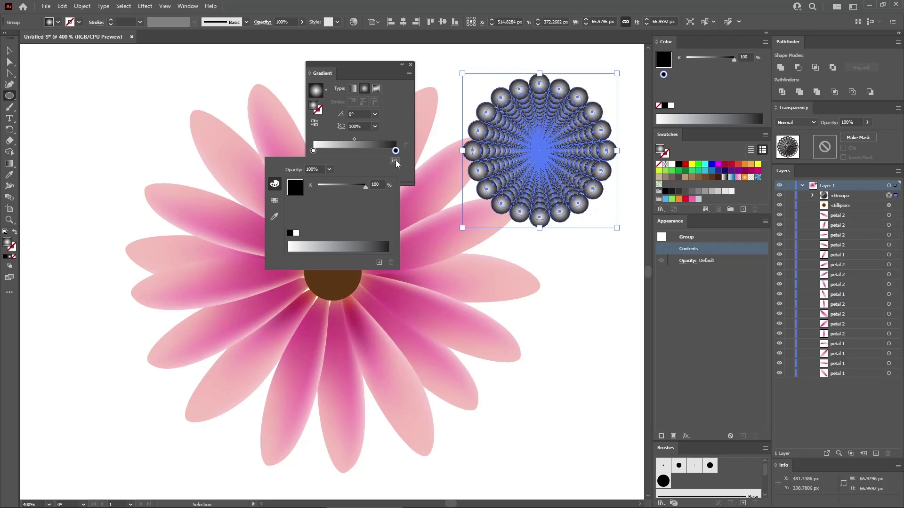
left_click(395, 161)
left_click(422, 173)
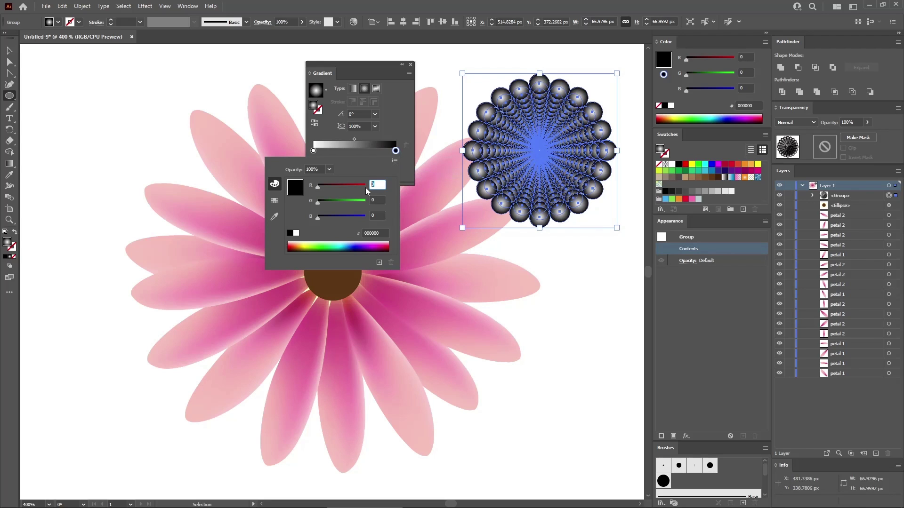
type("222")
key("Tab")
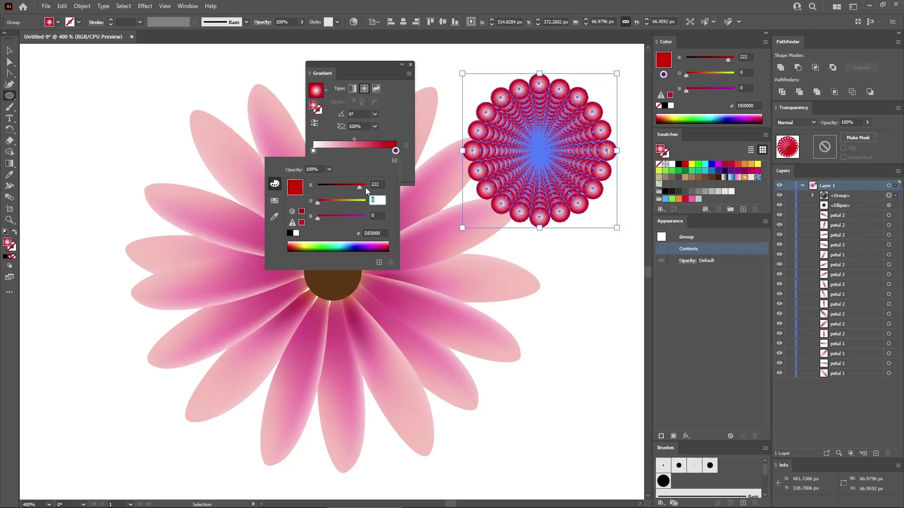
key("Return")
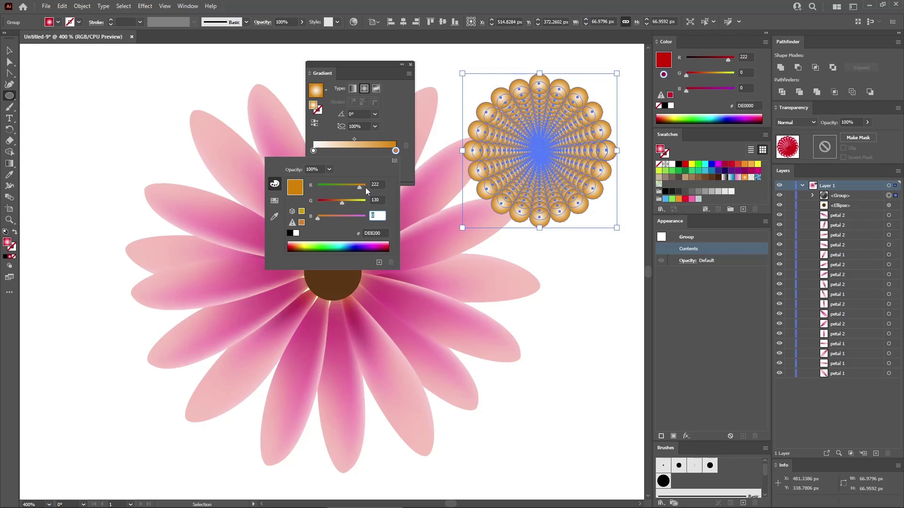
key("Escape")
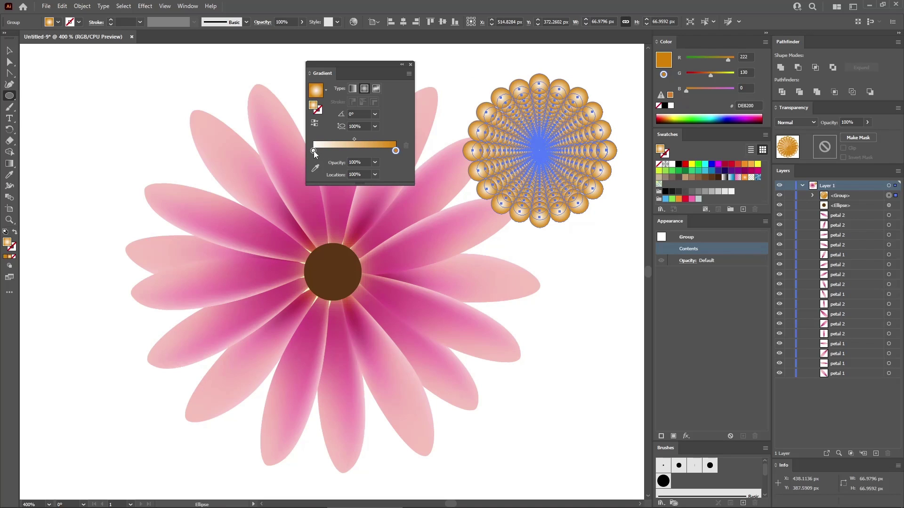
Set the gradient's white start stop to RGB 227, 143, 0
double_click(313, 151)
left_click(394, 162)
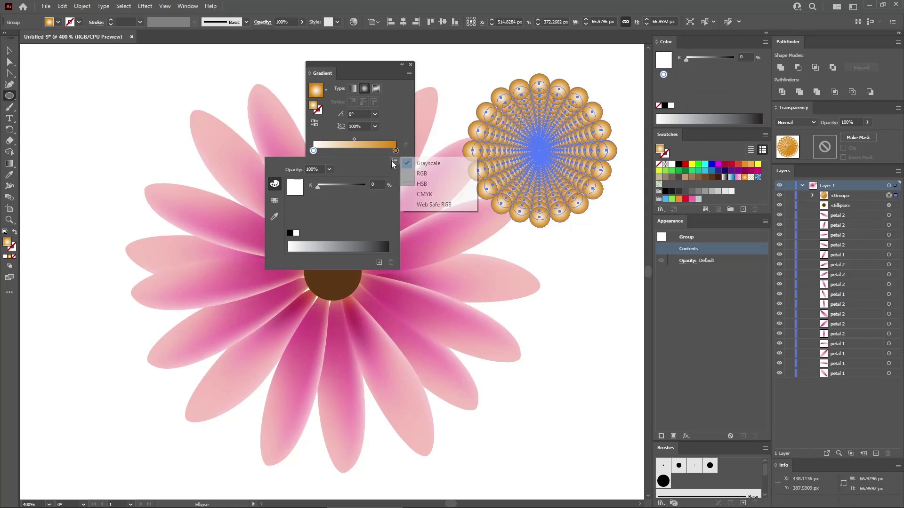
left_click(442, 173)
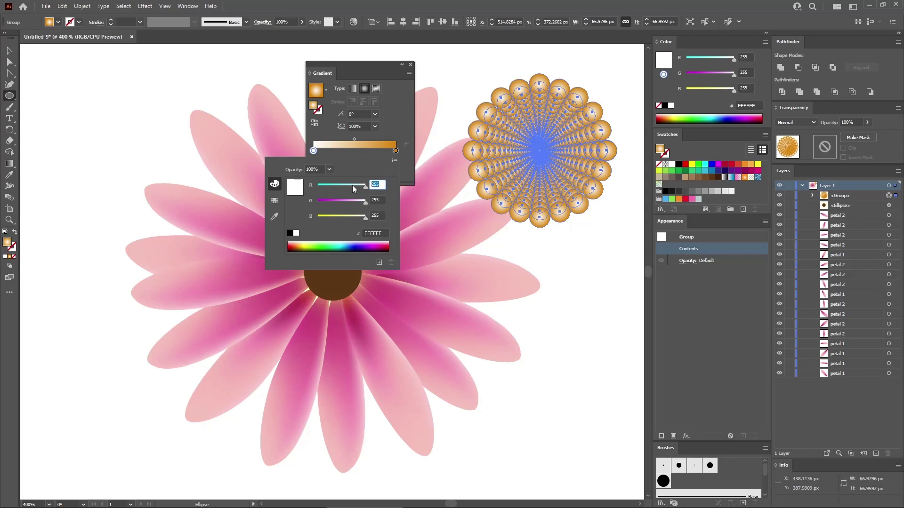
type("227")
key("Tab")
type("14")
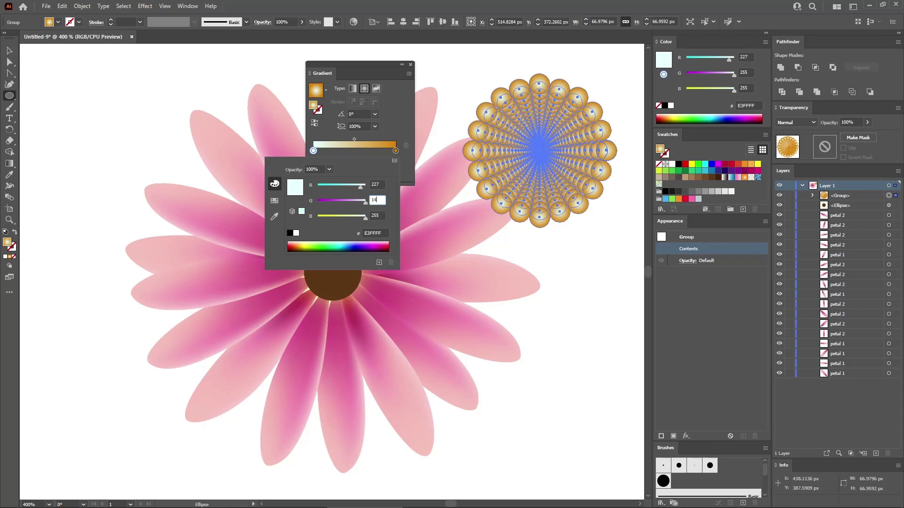
type("3")
key("Tab")
type("0")
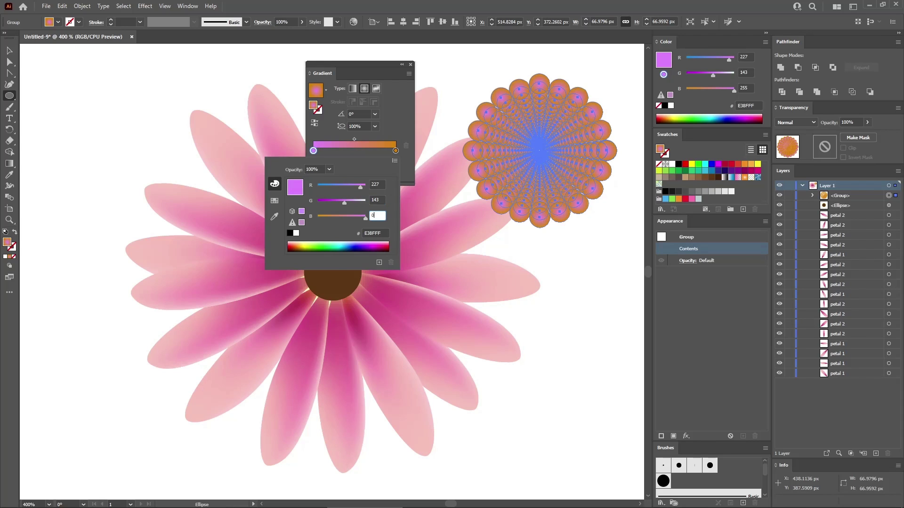
key("Return")
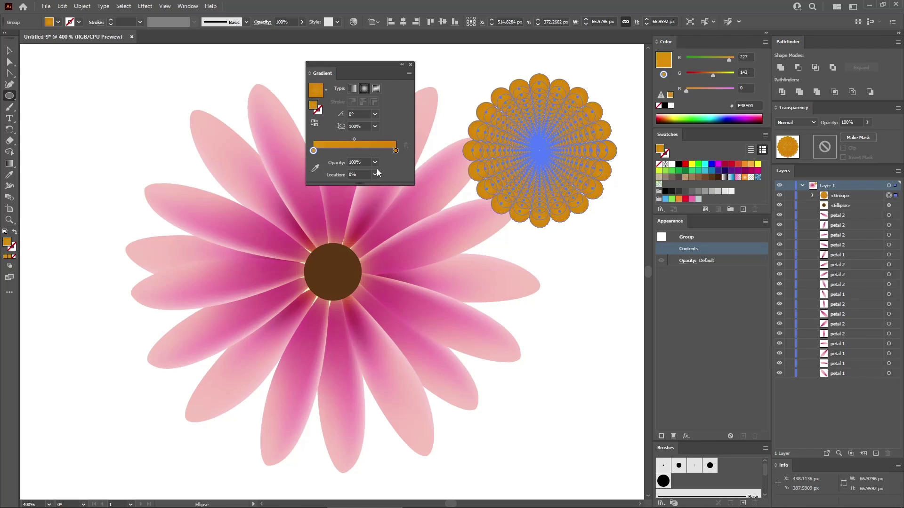
Add a middle colour stop to the radial gradient and place it at 30%
left_click(344, 153)
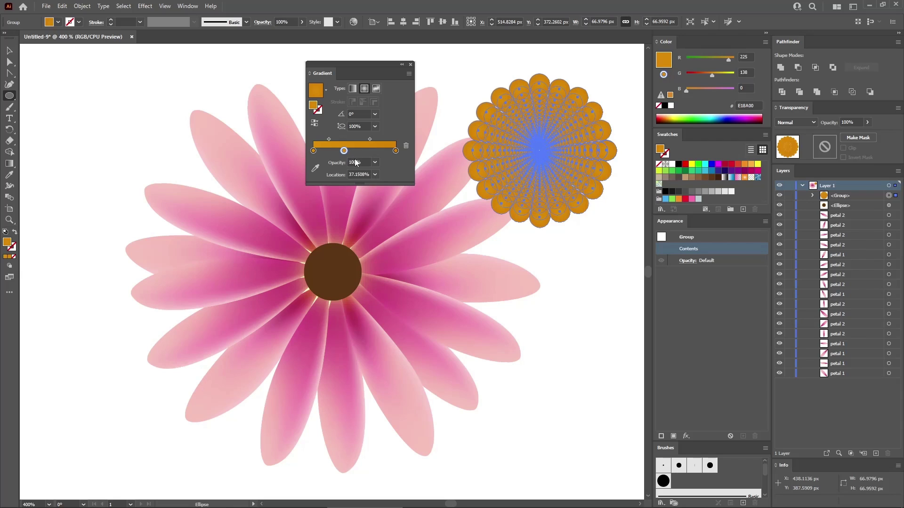
left_click(351, 174)
type("30")
key("Return")
Set the gradient's middle stop to RGB 252, 214, 0 and close the gradient settings
double_click(338, 151)
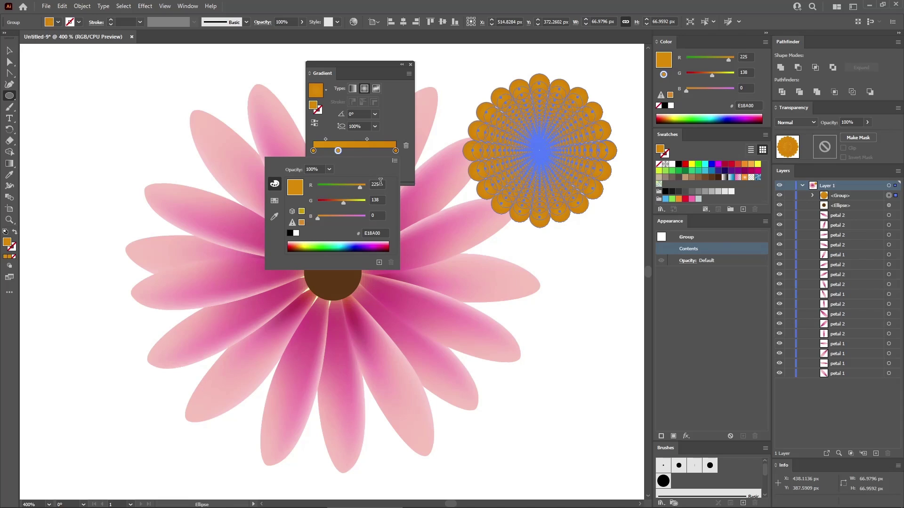
left_click(379, 184)
type("252")
key("Tab")
type("21")
key("Return")
key("Escape")
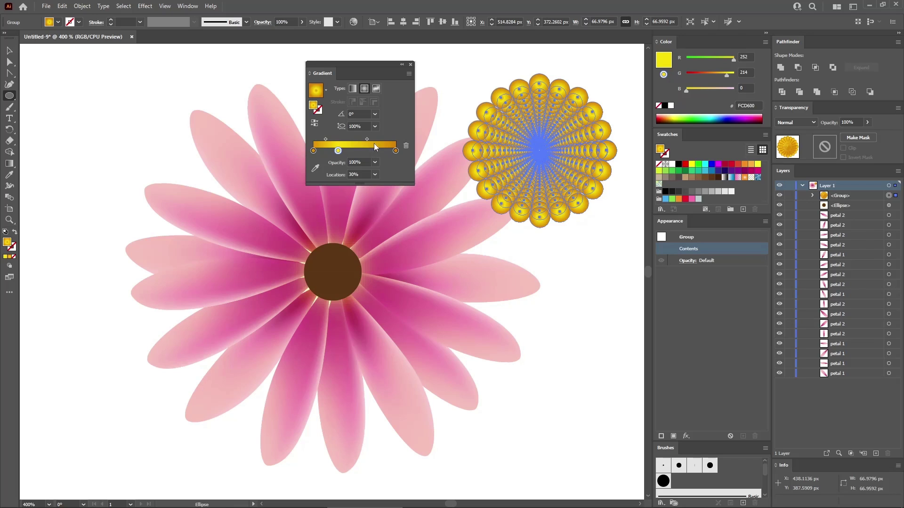
left_click(411, 65)
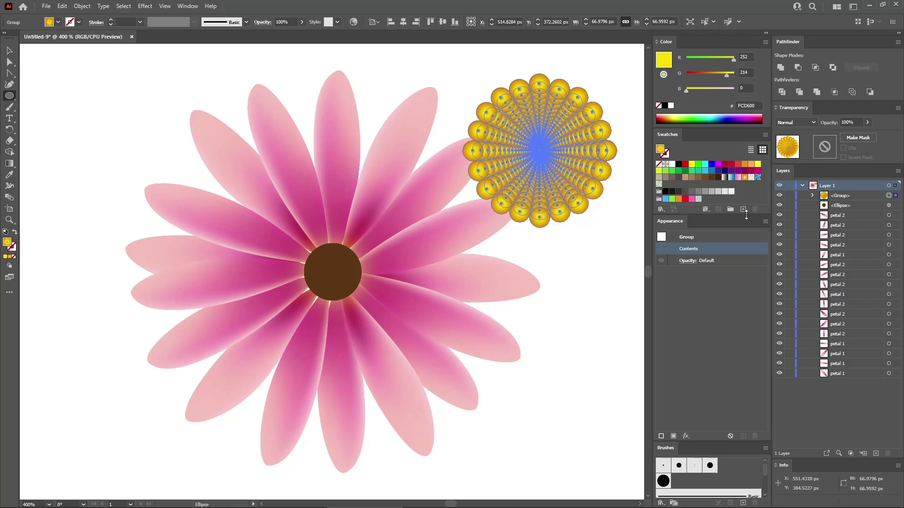
Move the outermost dot ring out of the expanded group, placing it directly above that group in Layer 1
left_click(812, 196)
scroll(866, 261, "down", 5)
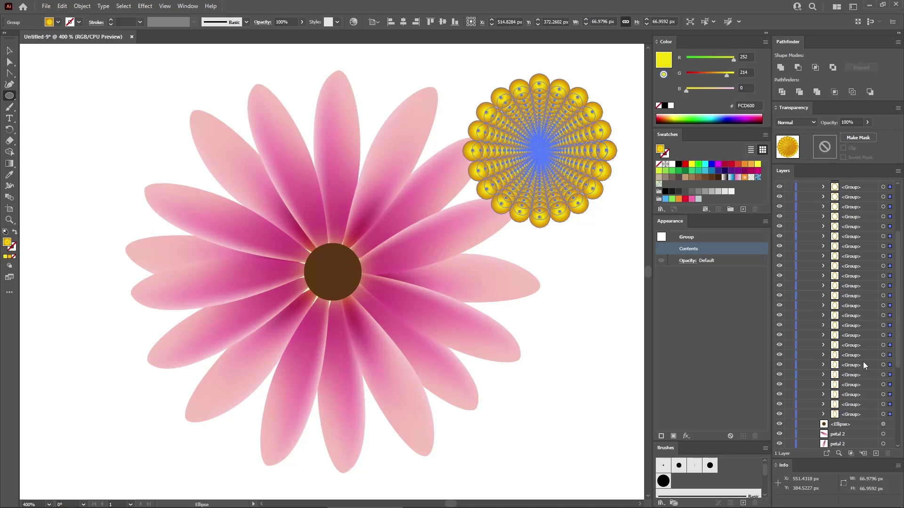
left_click(883, 415)
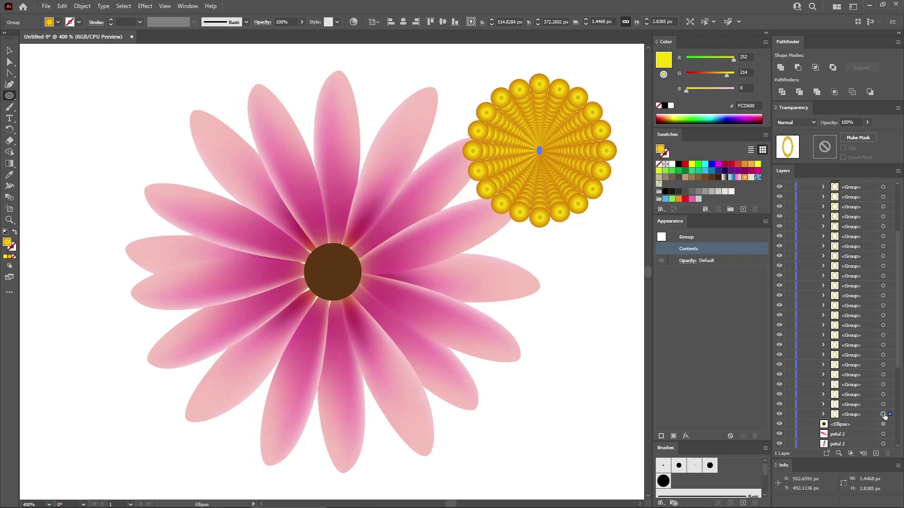
scroll(875, 394, "up", 5)
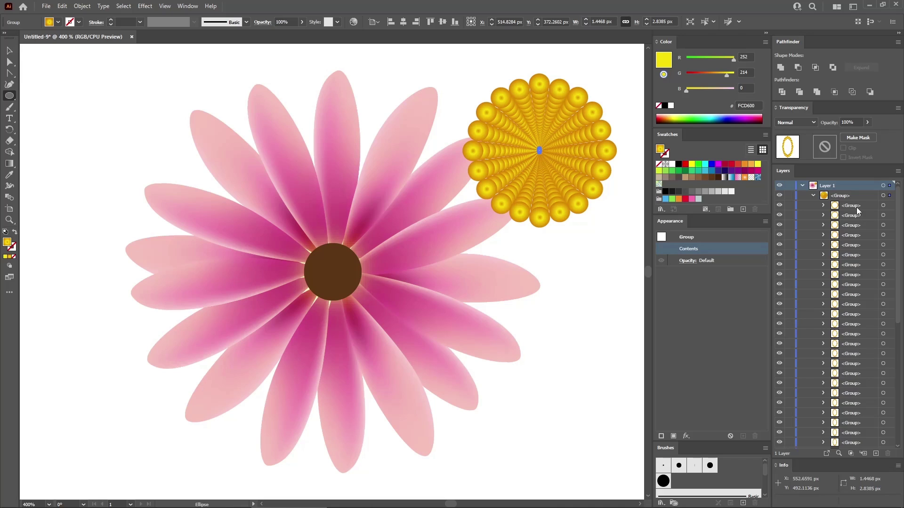
left_click(883, 205)
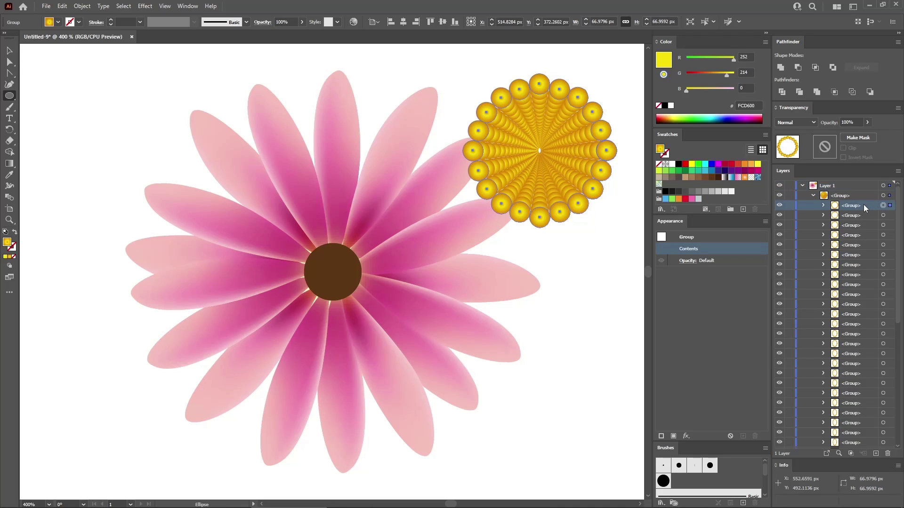
left_click_drag(864, 205, 863, 192)
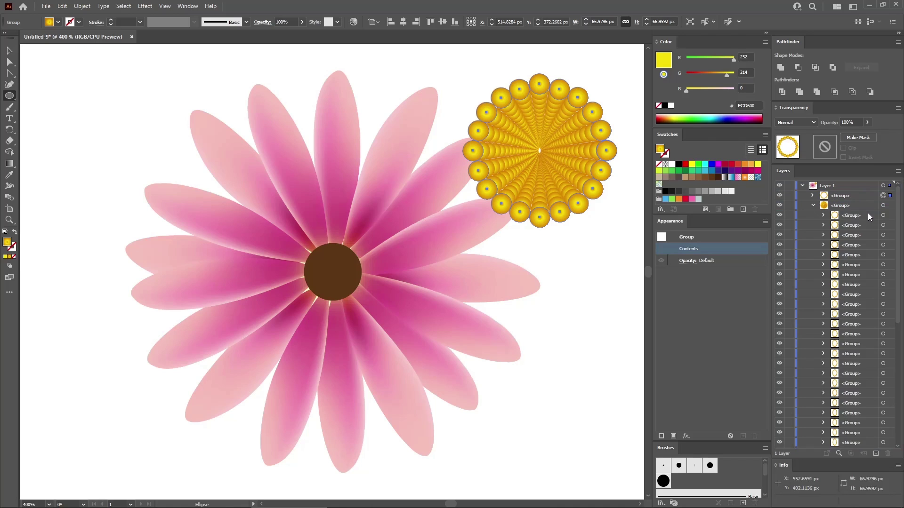
Rotate the topmost dot ring remaining in the expanded group by 10°
left_click(883, 215)
key("v")
left_click(82, 6)
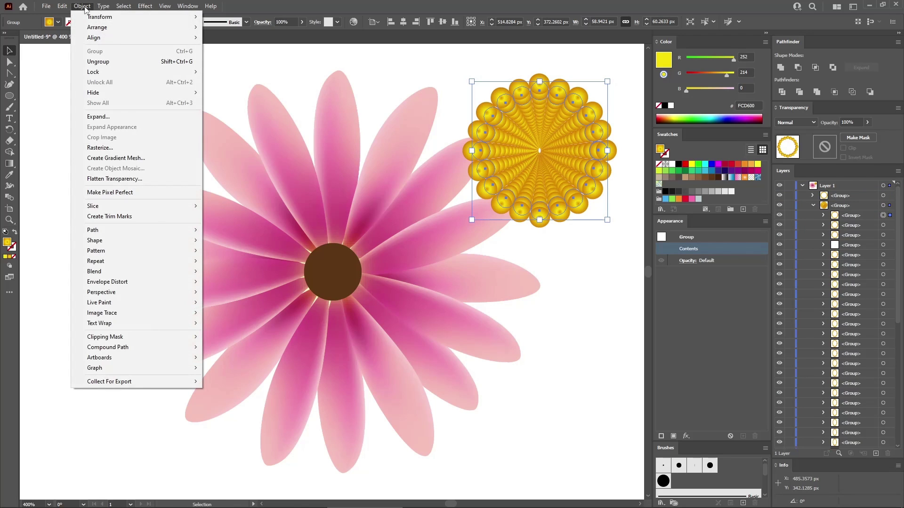
left_click(226, 41)
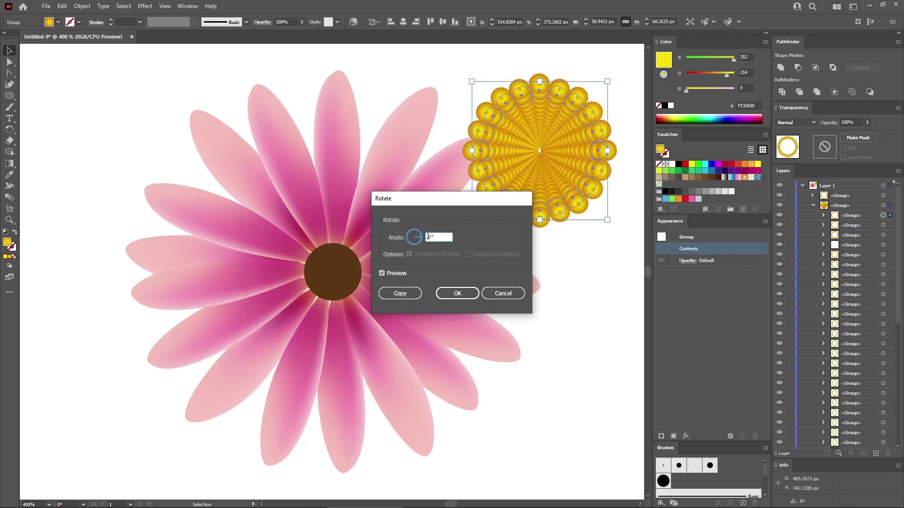
type("10")
left_click(464, 291)
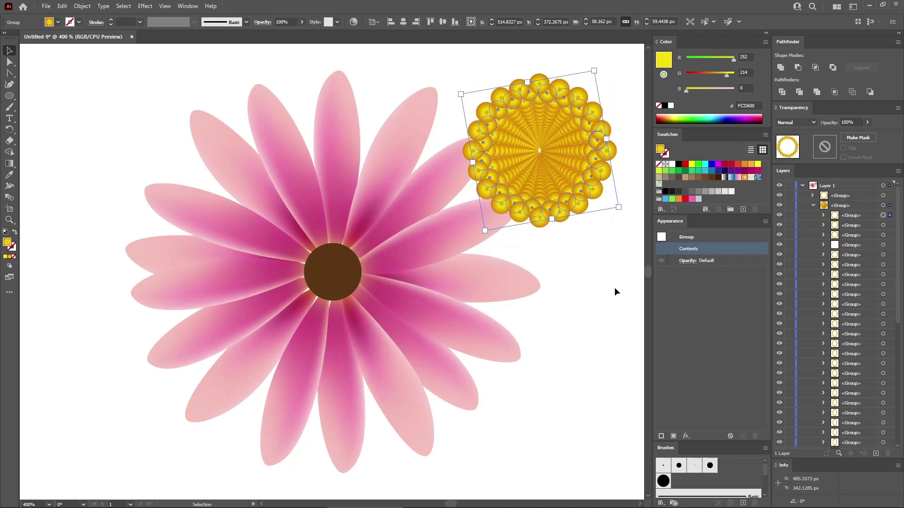
Move the rotated ring and the next ring out of the expanded group to the top of Layer 1, one above the other
left_click_drag(854, 217, 859, 193)
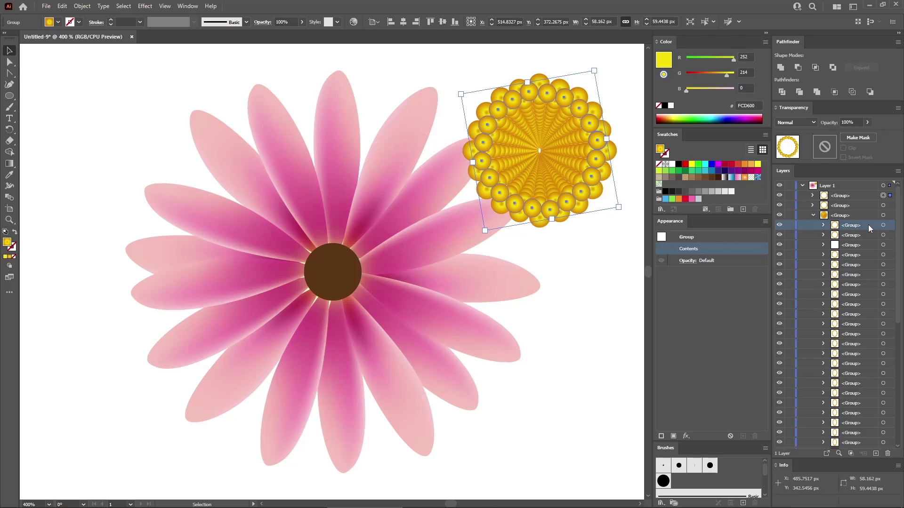
left_click(865, 194)
left_click_drag(866, 194, 865, 194)
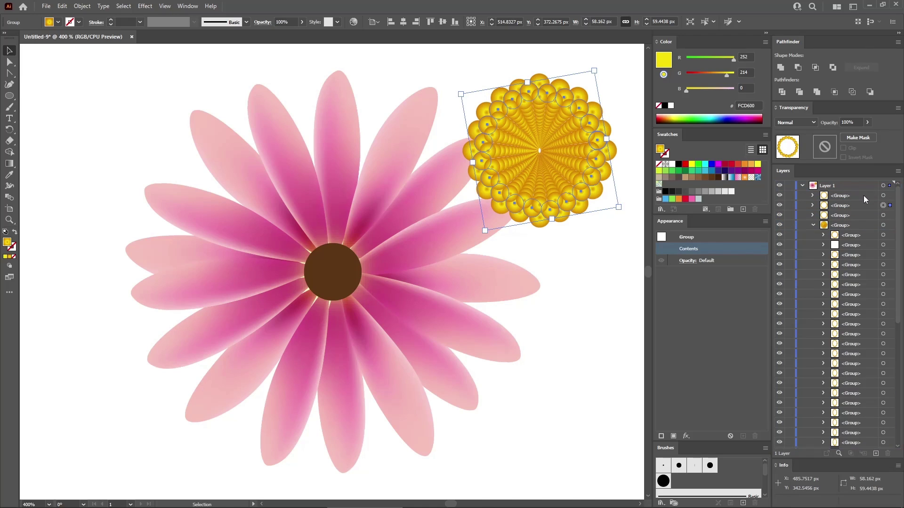
Select the next ring at the top of the expanded group and repeat the 10° rotation with Transform Again
left_click(883, 236)
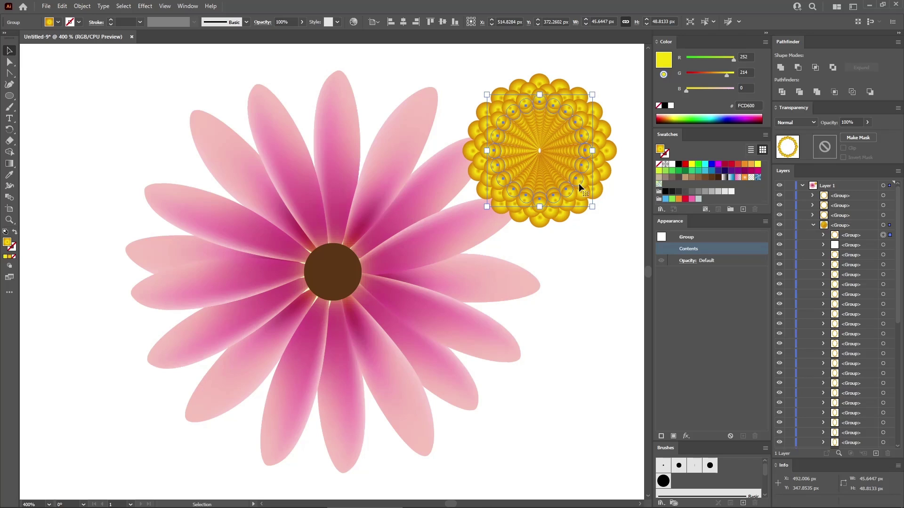
left_click(83, 6)
mouse_move(87, 17)
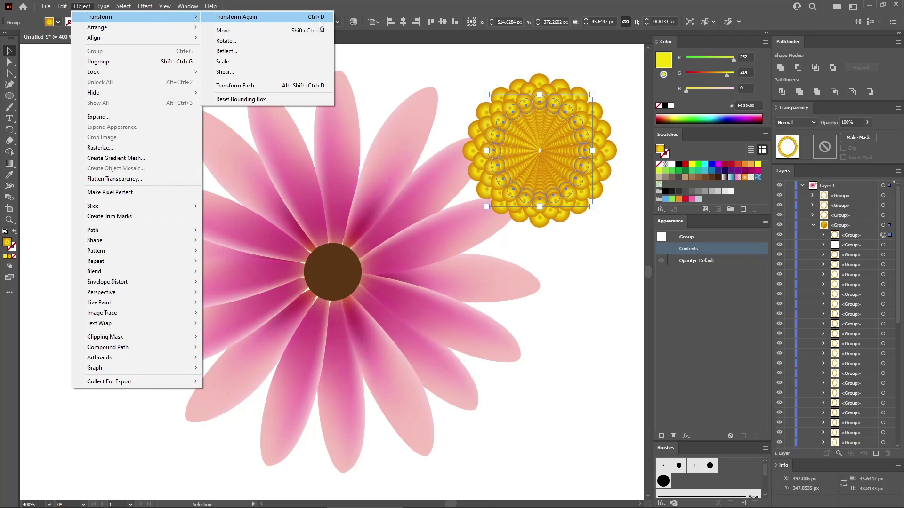
left_click(404, 14)
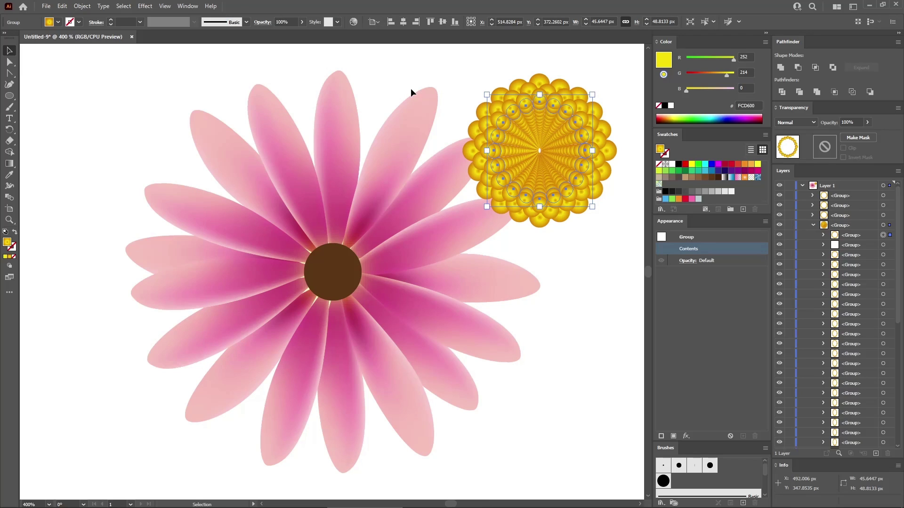
key("ctrl+d")
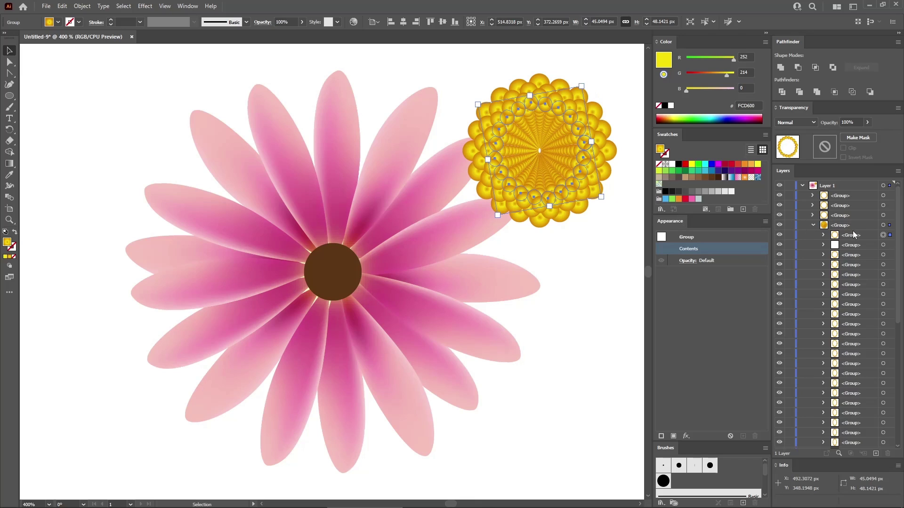
Bring the newly rotated ring and the unrotated ring after it out of the expanded group to the top of Layer 1
left_click(851, 235)
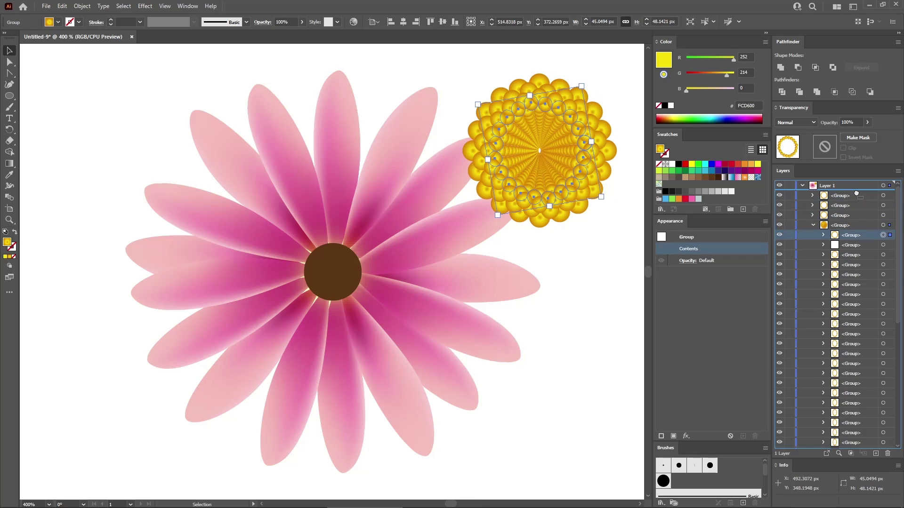
left_click_drag(857, 194, 857, 194)
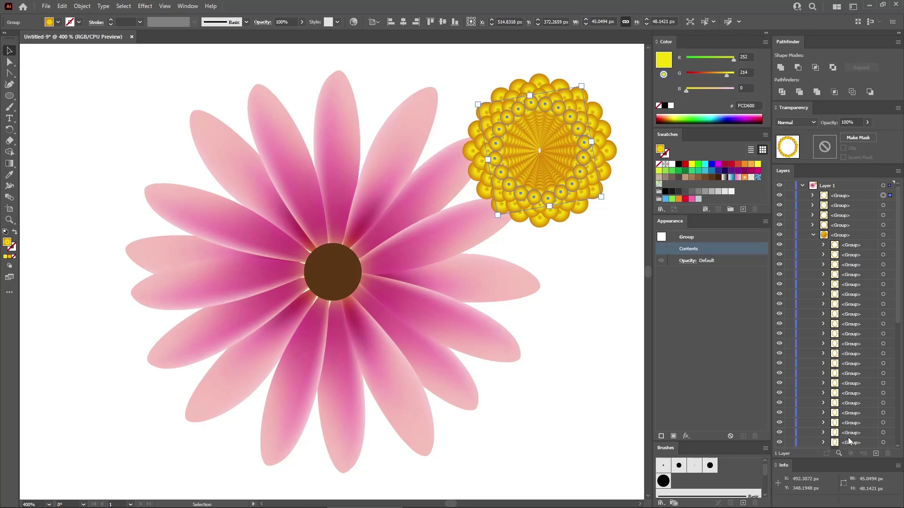
left_click(863, 246)
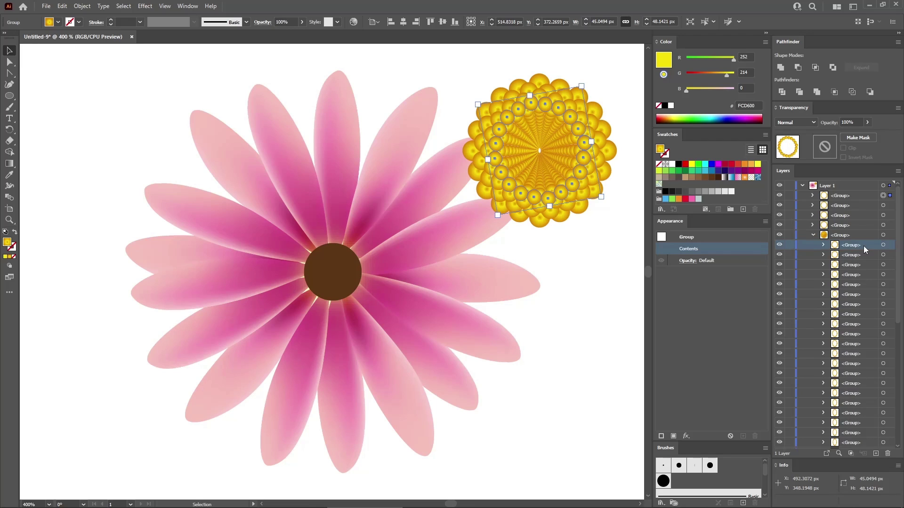
left_click_drag(869, 244, 865, 198)
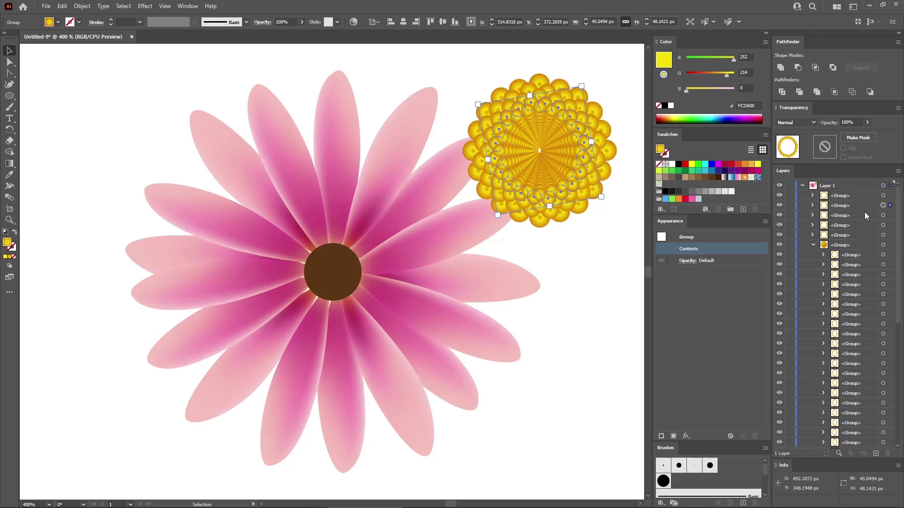
Repeat the last rotation on the following ring in the expanded group and move that ring to the top of Layer 1
left_click(864, 253)
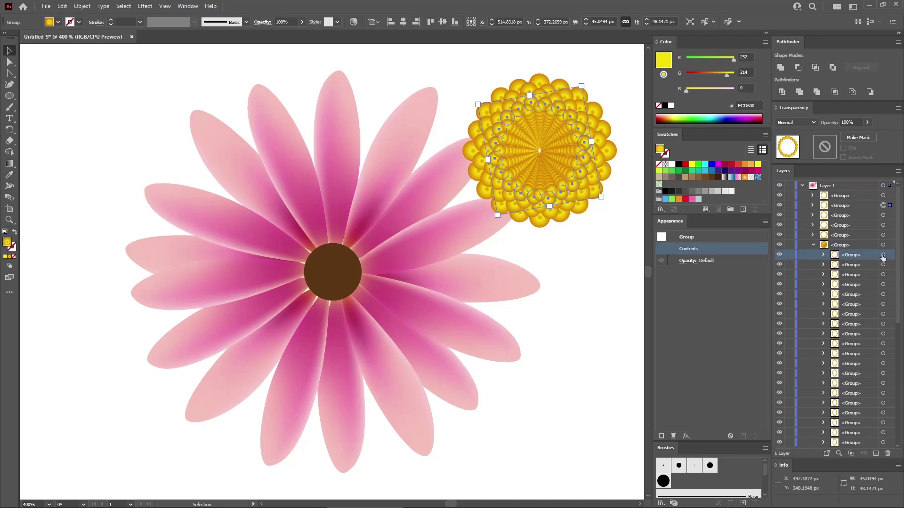
left_click(883, 255)
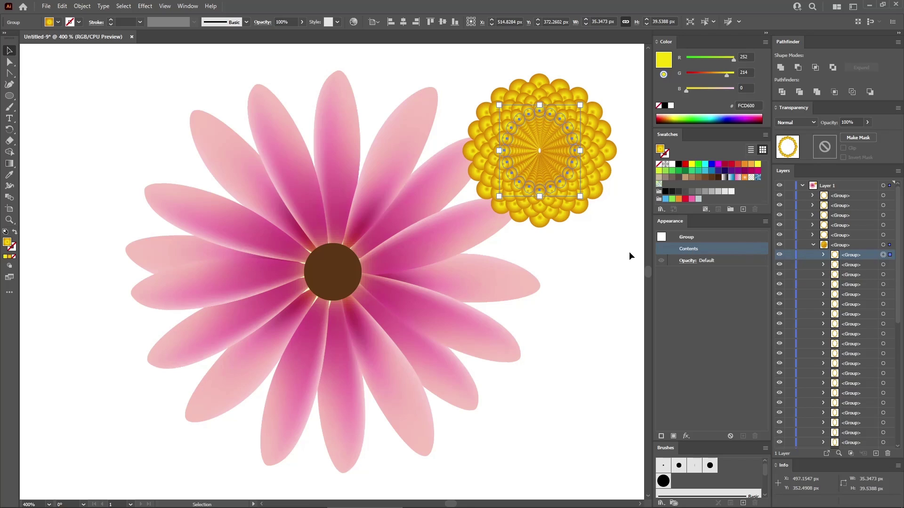
key("a")
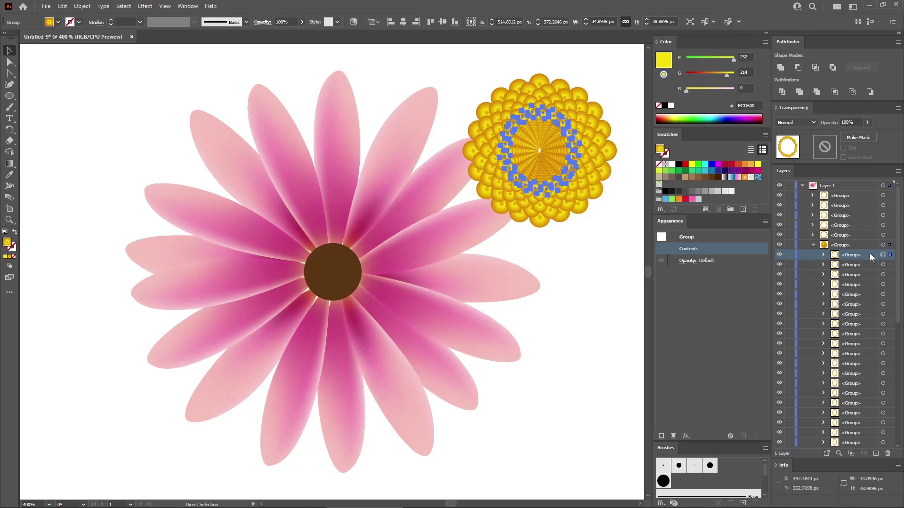
left_click_drag(869, 254, 866, 191)
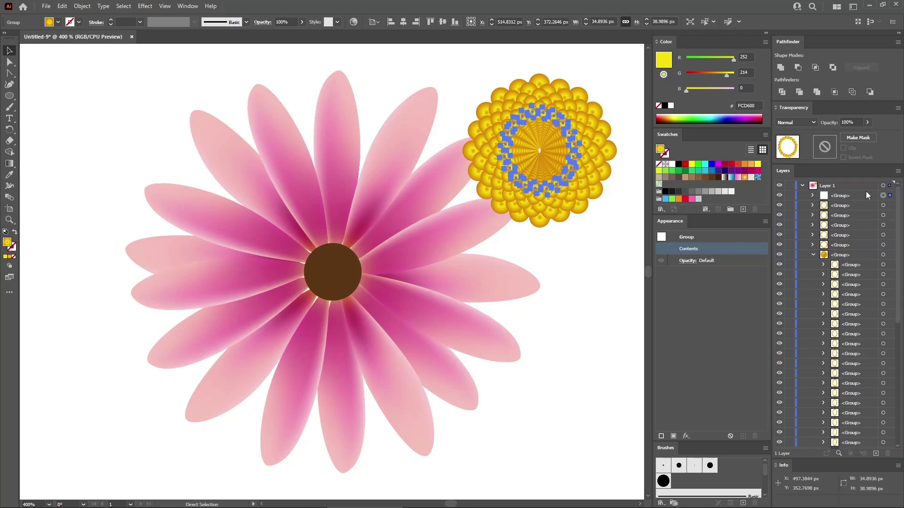
key("v")
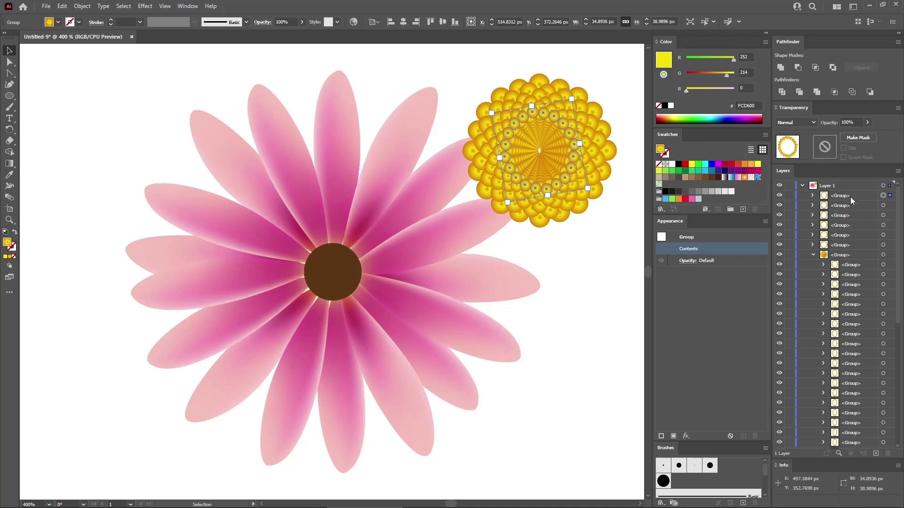
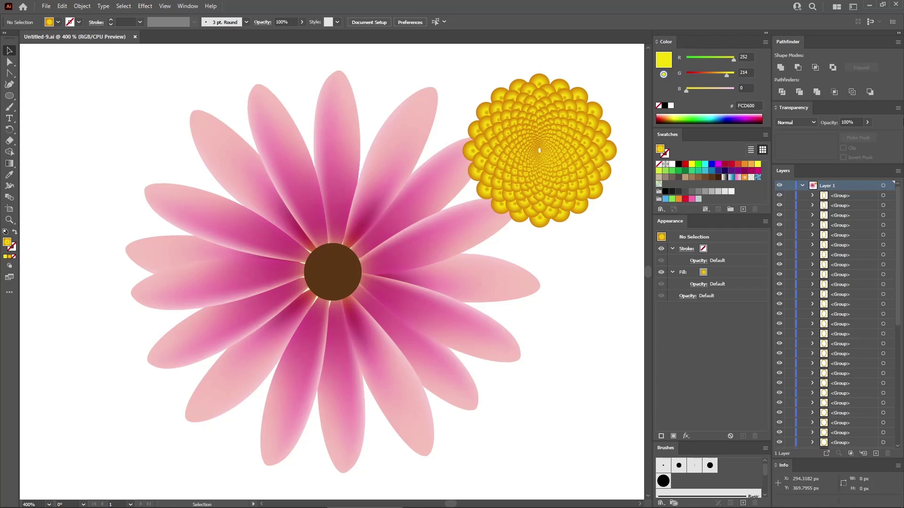
Select all the golden dot rings without the overlapping petals and group them
left_click_drag(629, 67, 447, 230)
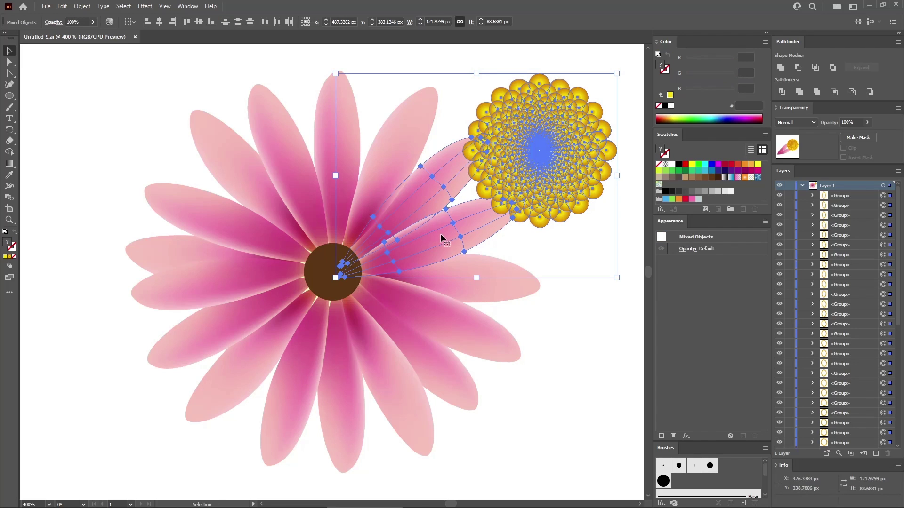
left_click(434, 208, "shift")
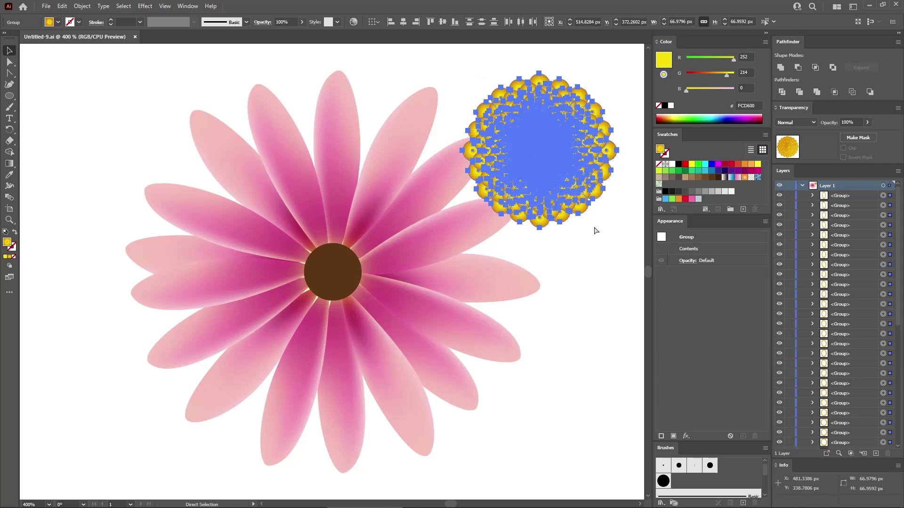
key("ctrl+g")
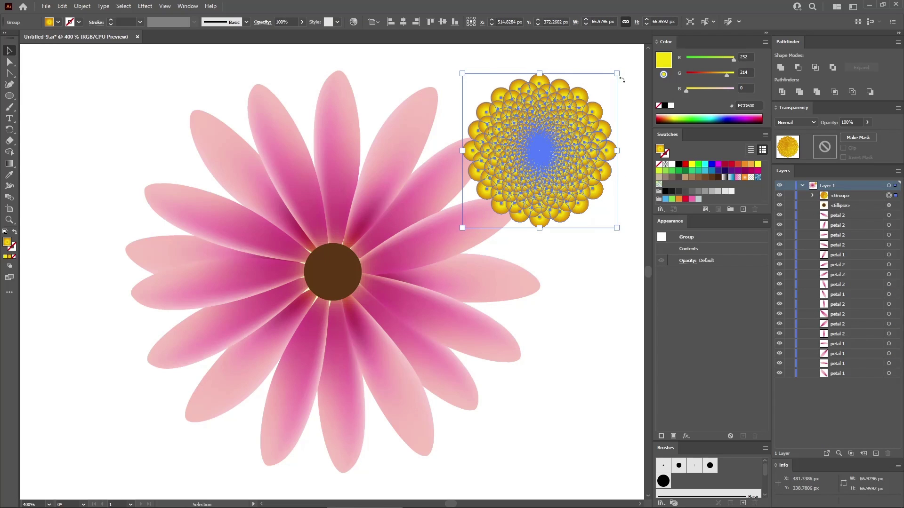
Scale the dot-ring group proportionally to 30 px wide and centre it horizontally and vertically on the flower
double_click(608, 22)
type("30")
key("Return")
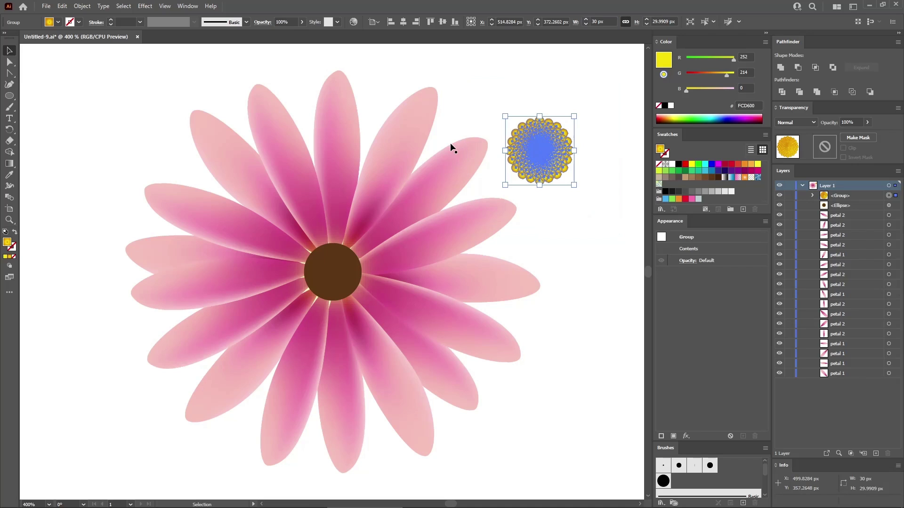
left_click(405, 21)
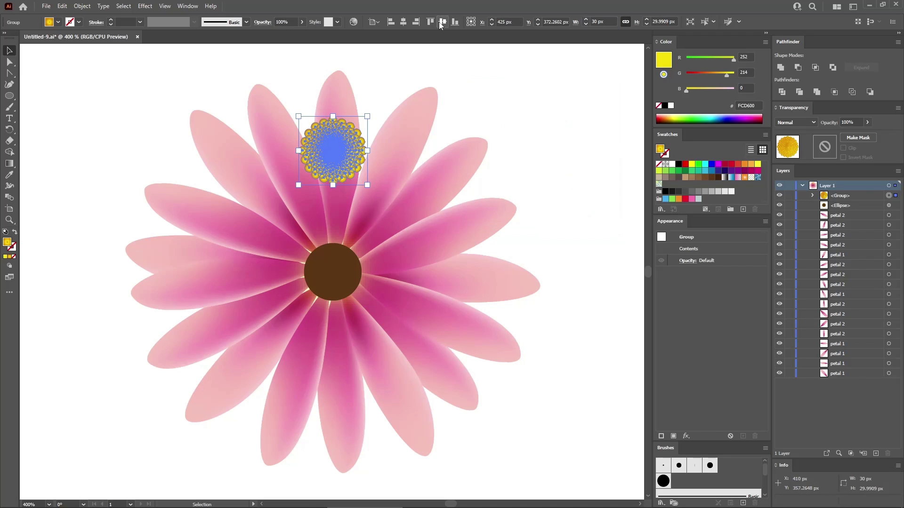
left_click(442, 22)
left_click(530, 239)
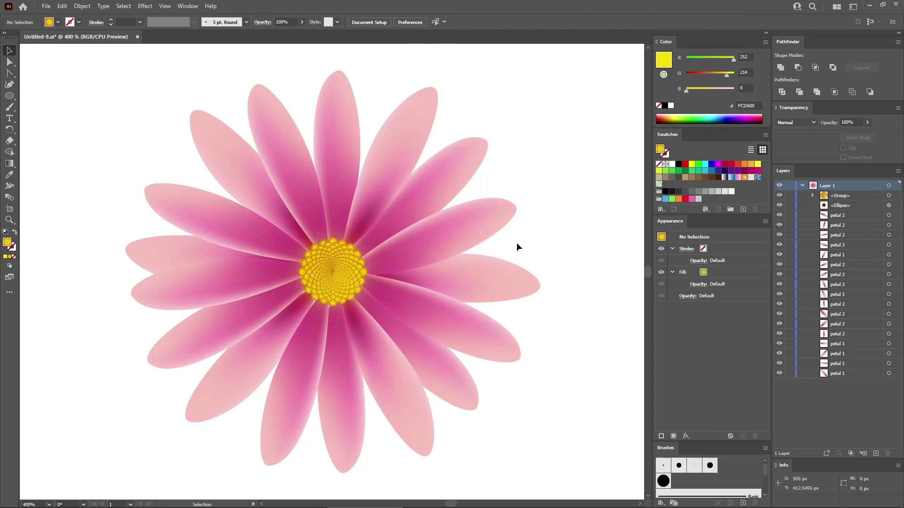
Create a circle 25 px wide and 25 px high with the Ellipse tool
left_click(18, 98)
left_click(183, 166)
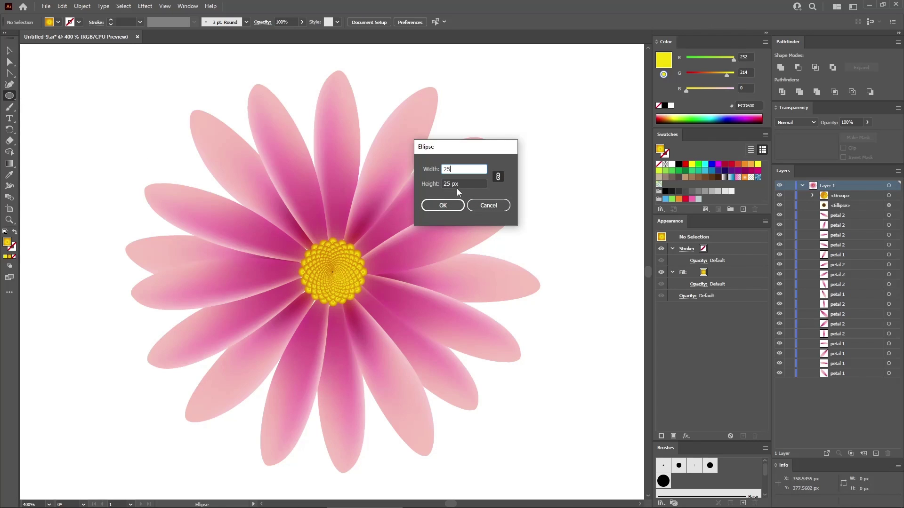
left_click(443, 206)
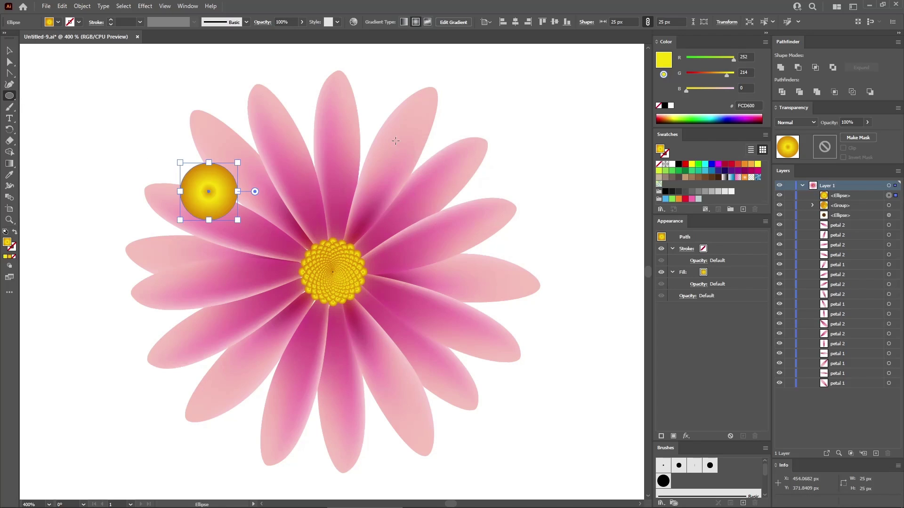
Centre the new circle over the flower's golden centre and fill it with black
left_click(519, 22)
left_click(555, 21)
left_click(717, 272)
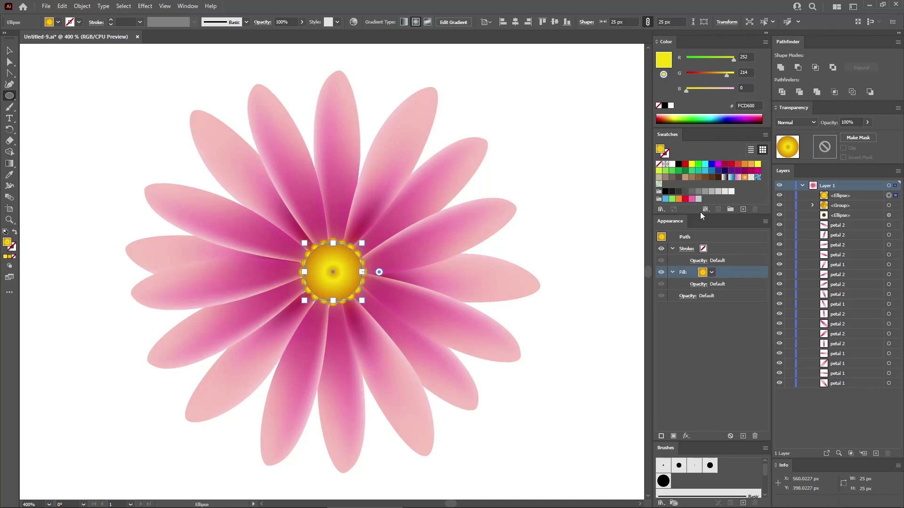
left_click(679, 165)
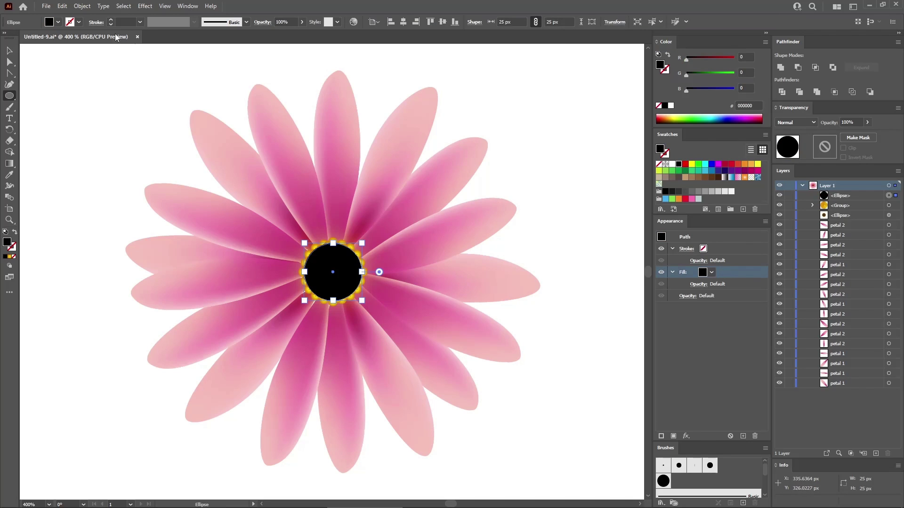
Convert the black circle into a gradient mesh with 2 rows, 2 columns and Flat appearance
left_click(82, 6)
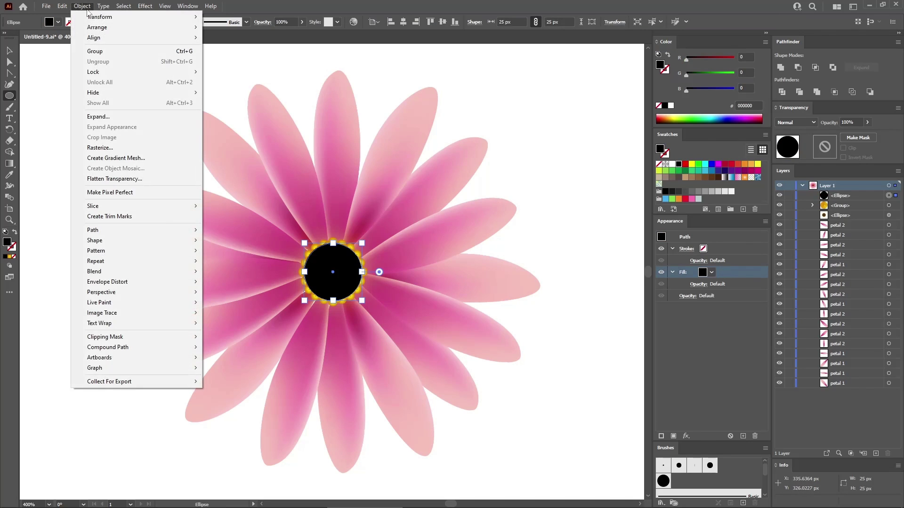
left_click(125, 159)
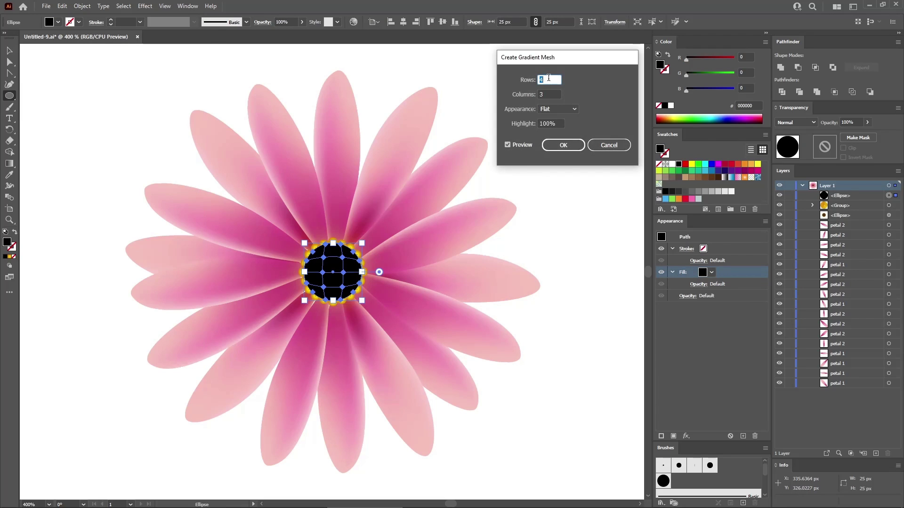
type("2")
key("Tab")
type("2")
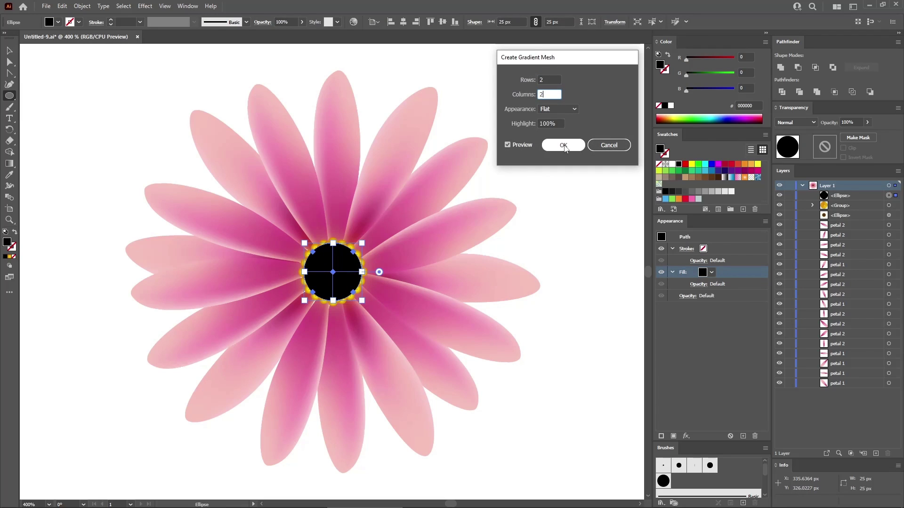
left_click(563, 145)
Select the central mesh point of the black circle with the Direct Selection tool
key("a")
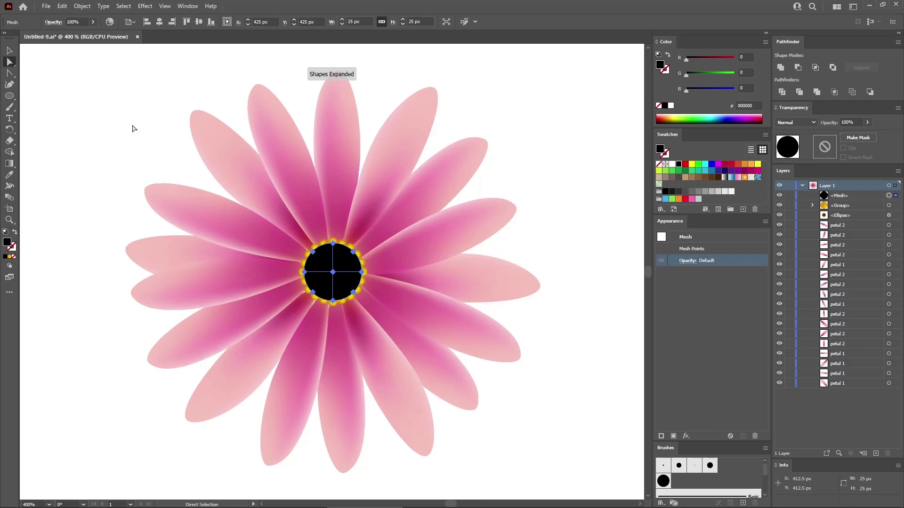
left_click(333, 273)
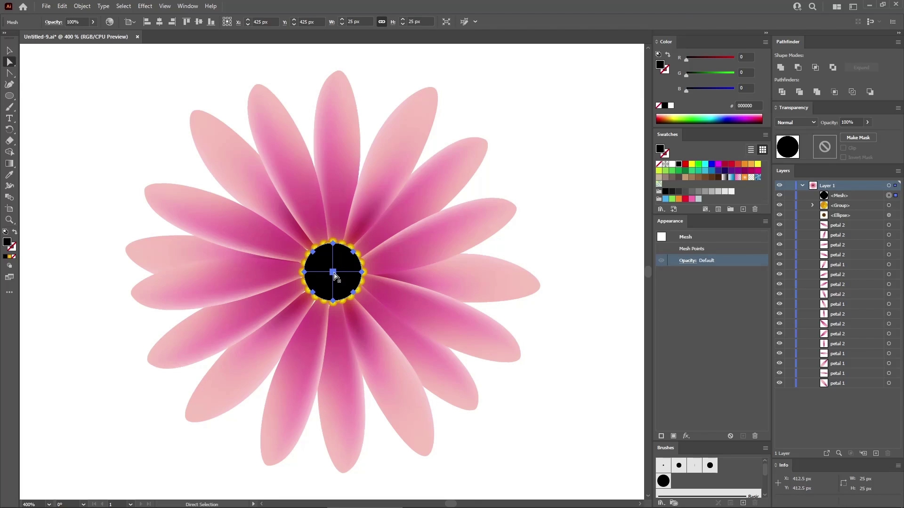
Color the center mesh point of the black mesh circle white, then deselect it
left_click(334, 273)
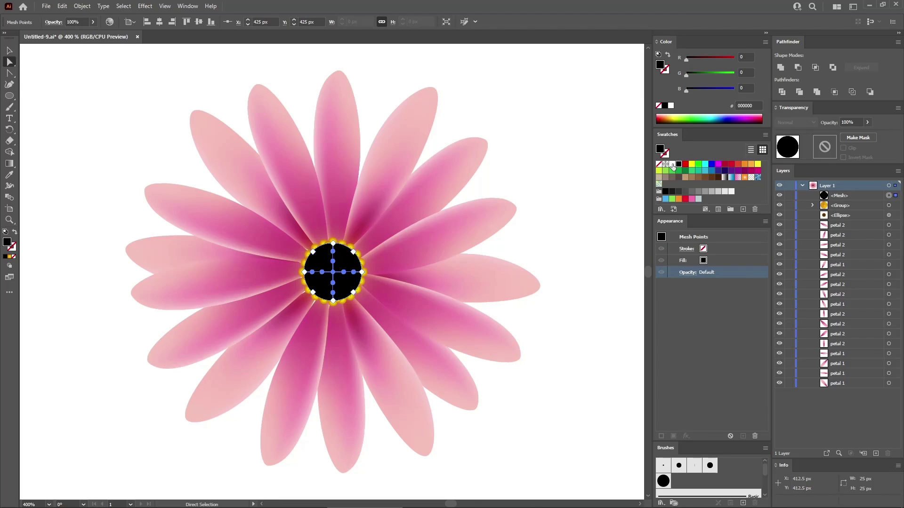
left_click(673, 165)
left_click(24, 64)
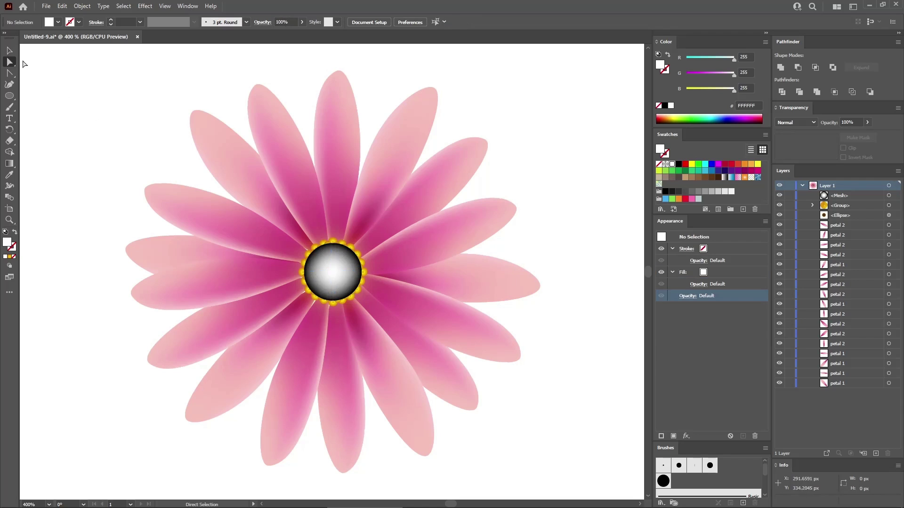
Set the flower-center mesh circle to Overlay blending mode at 40% opacity
left_click(9, 50)
left_click(337, 264)
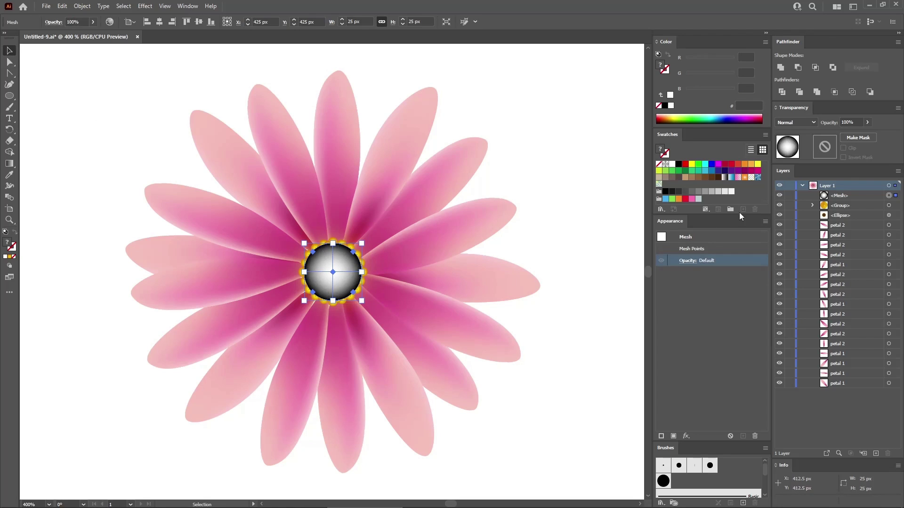
left_click(802, 120)
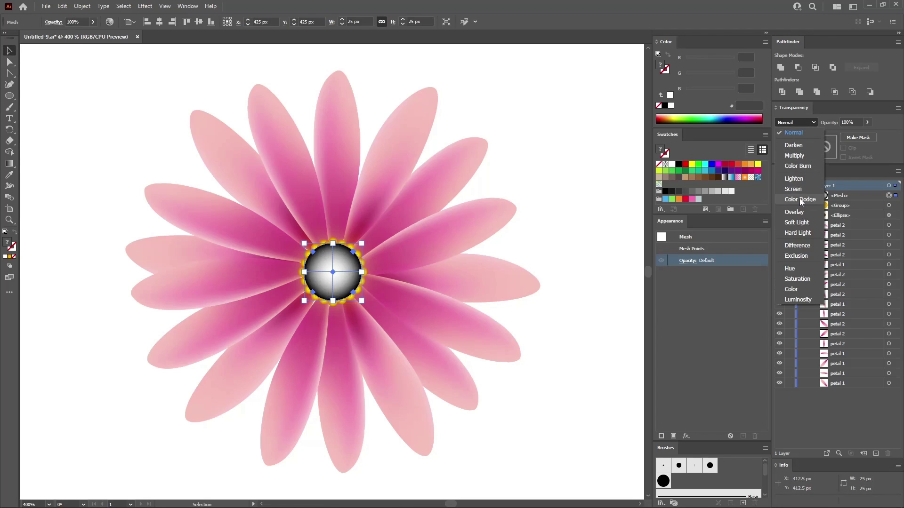
left_click(798, 214)
left_click(850, 122)
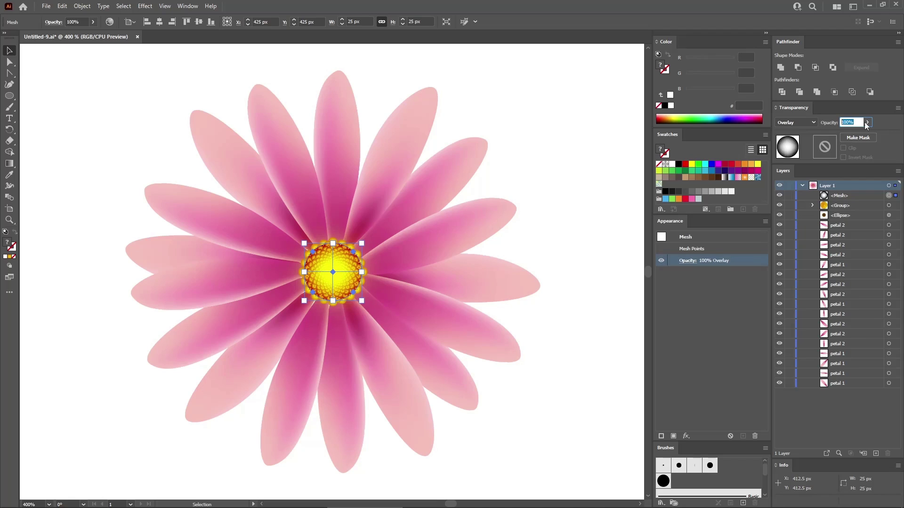
type("40")
key("Return")
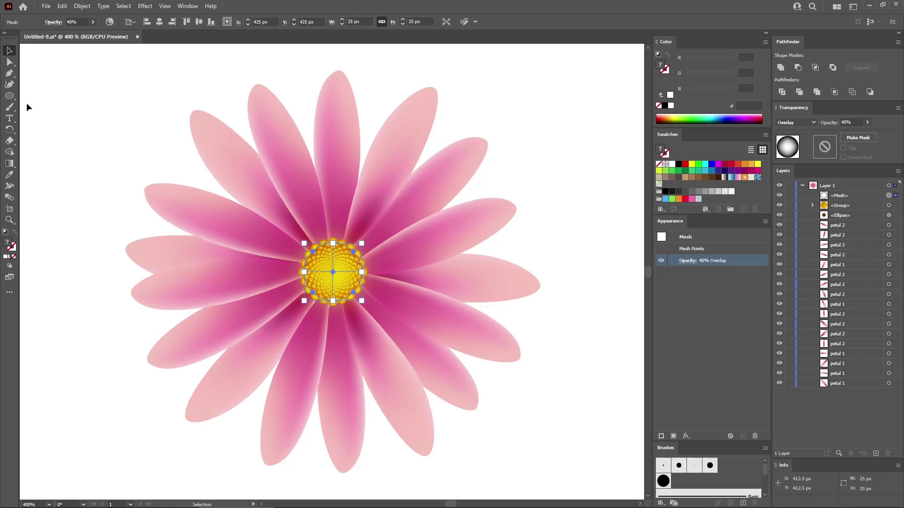
Create a 45 px circle over the flower's center and fill it with black
left_click(11, 96)
left_click(327, 234)
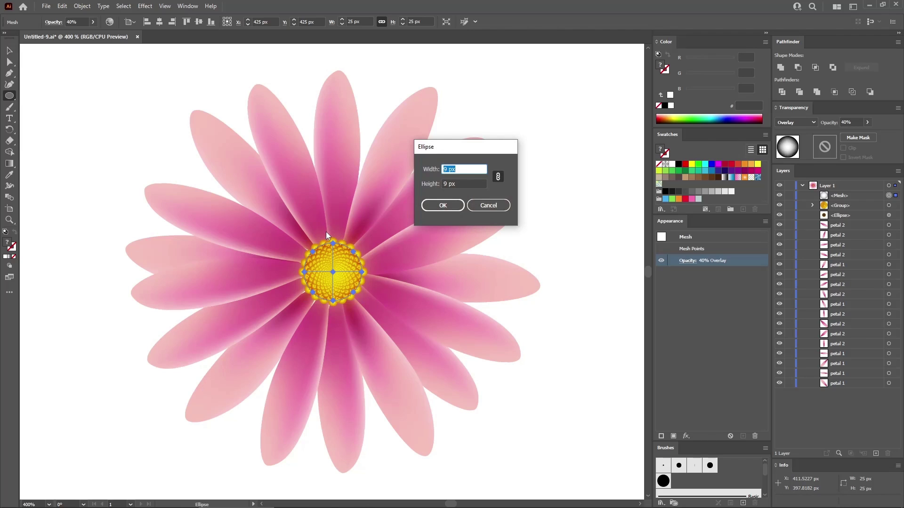
type("45")
left_click(451, 211)
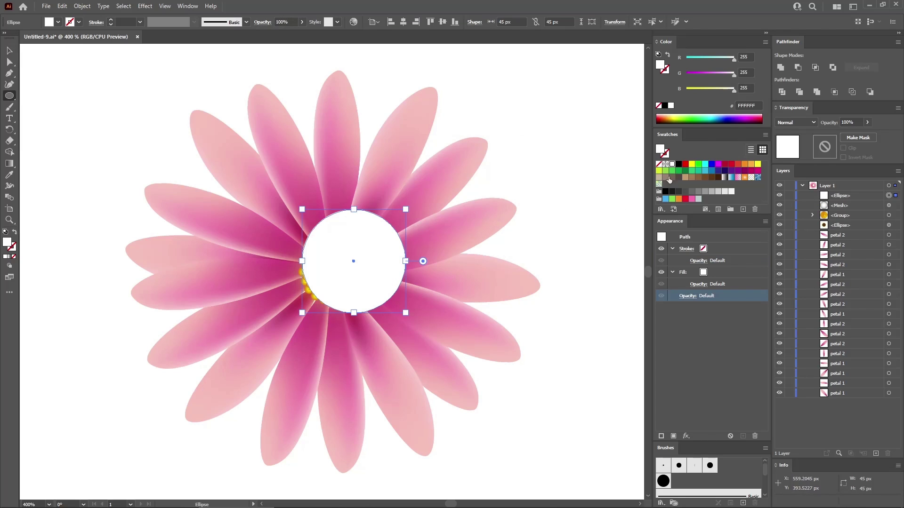
left_click(678, 164)
Center the 45 px circle horizontally and vertically on the flower and set its opacity to 0%
left_click(404, 22)
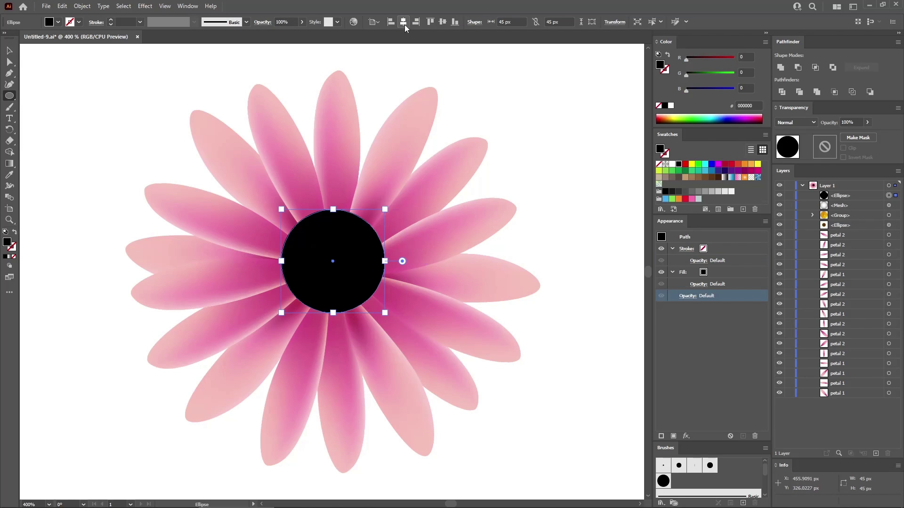
left_click(444, 25)
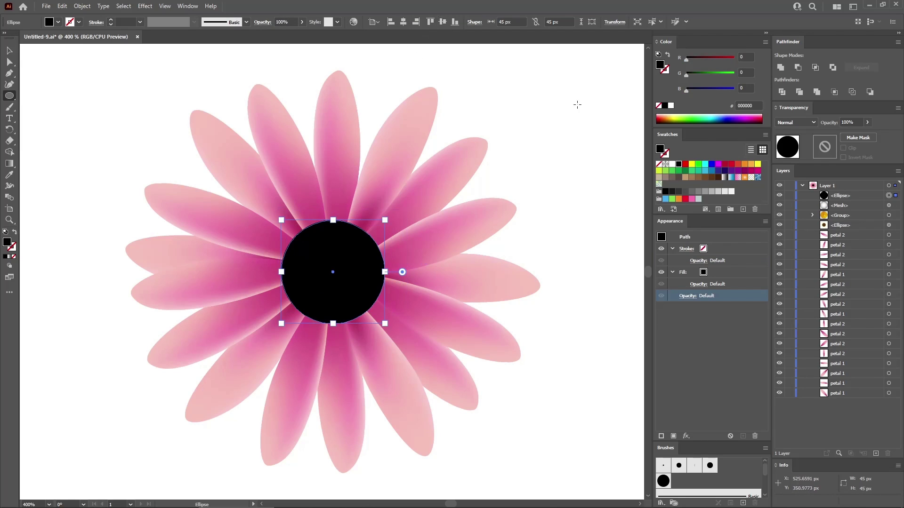
left_click(867, 122)
left_click_drag(867, 136, 831, 136)
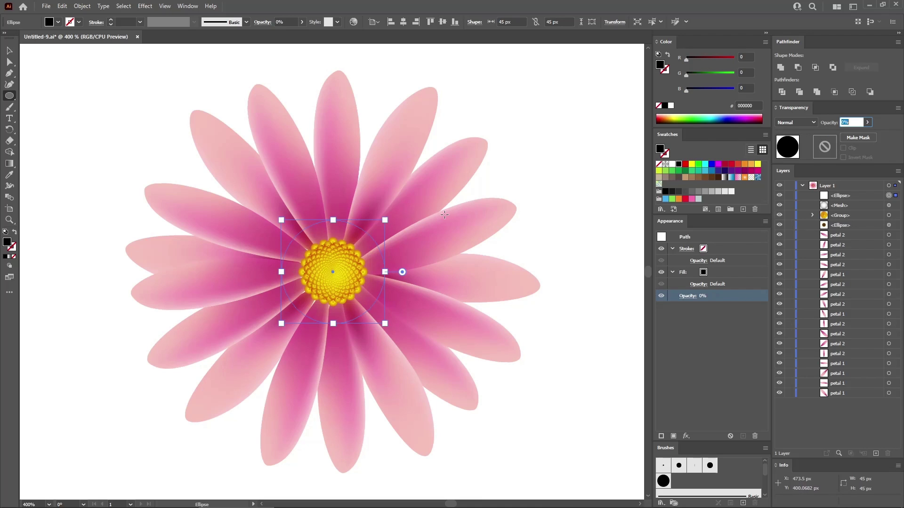
Create a 9 px black circle at 100% opacity and center it horizontally and vertically on the flower
left_click(341, 200)
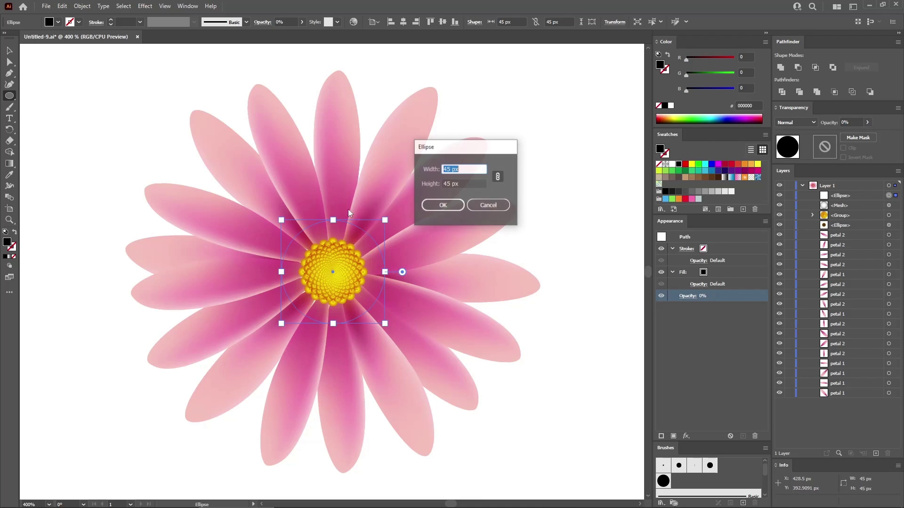
type("9")
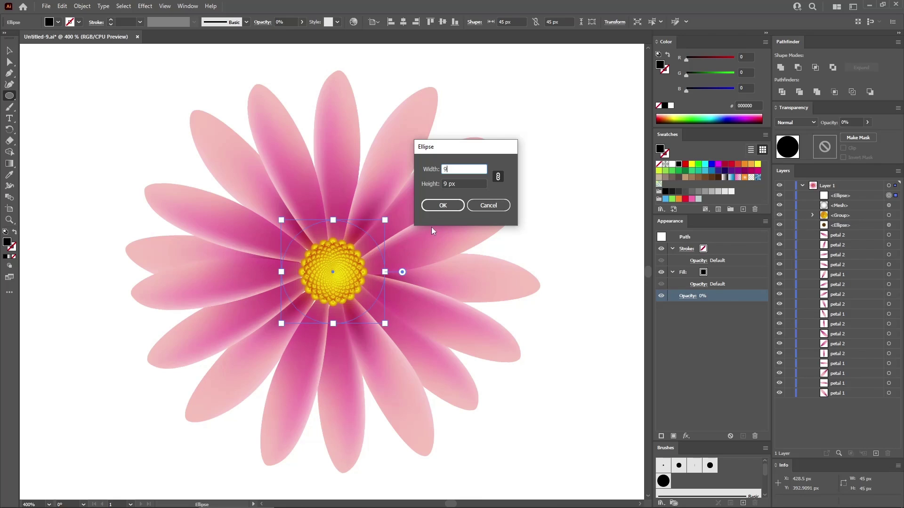
left_click(443, 207)
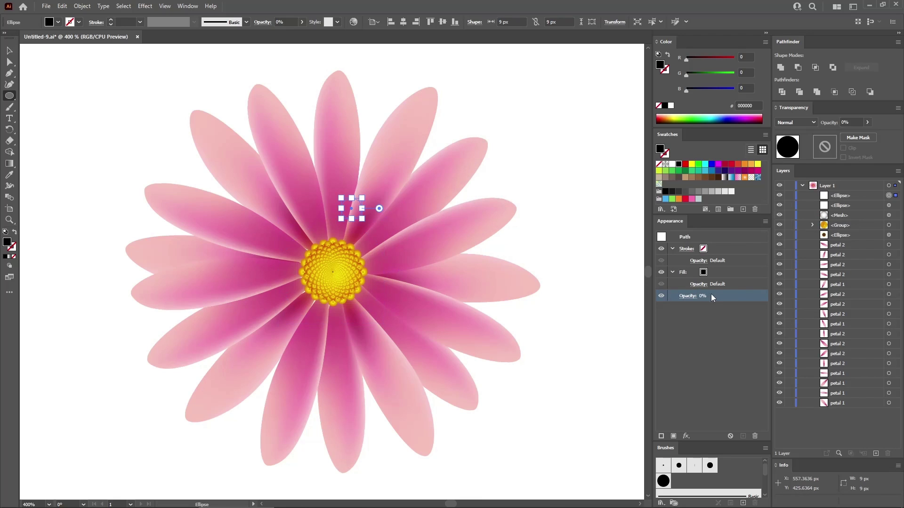
left_click(868, 123)
left_click_drag(876, 134, 877, 134)
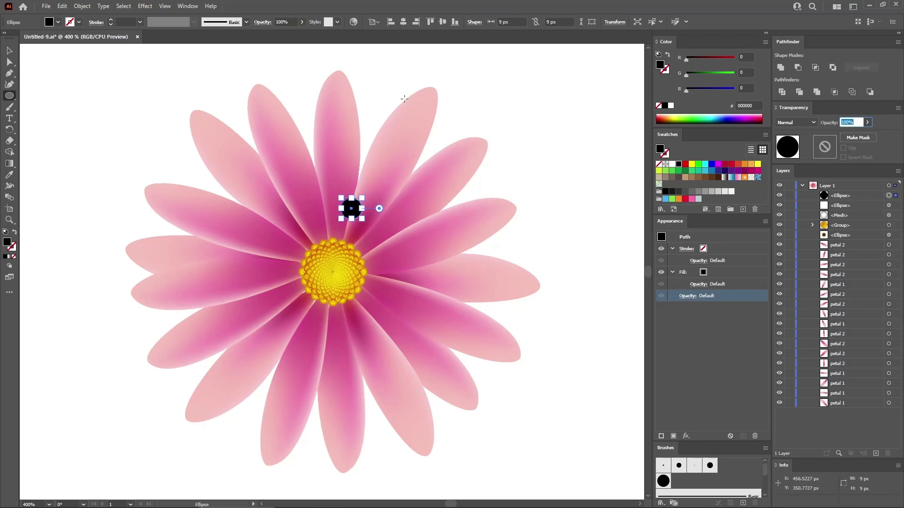
left_click(404, 26)
left_click(440, 22)
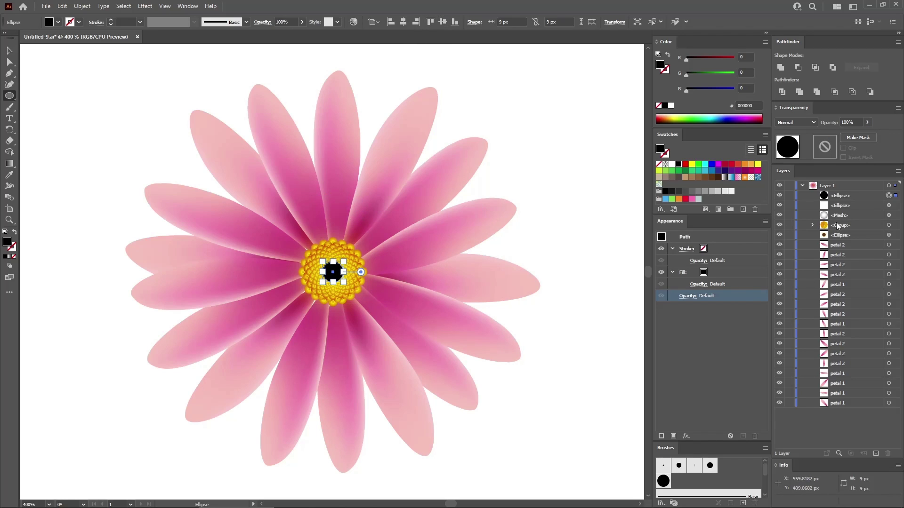
Select both the 9 px and 45 px circles and set the blend spacing to Specified Steps with 20 steps
left_click(889, 205, "shift")
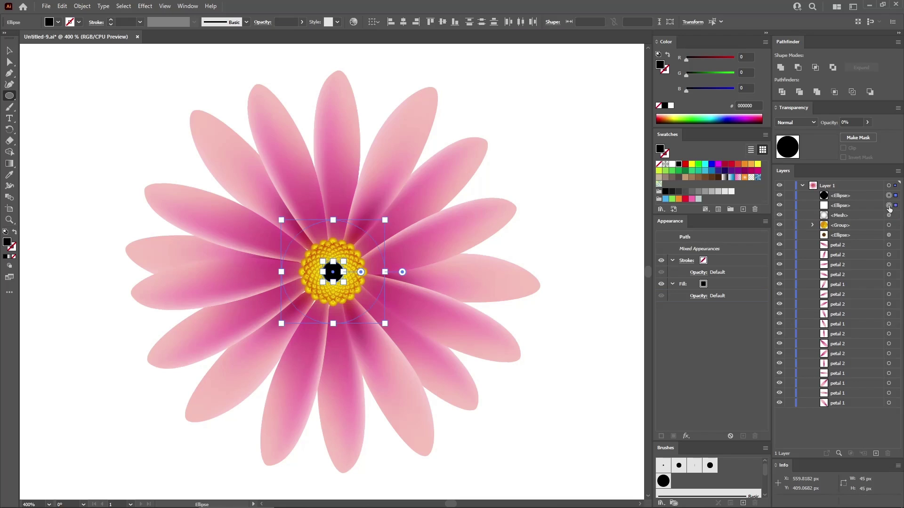
left_click(83, 6)
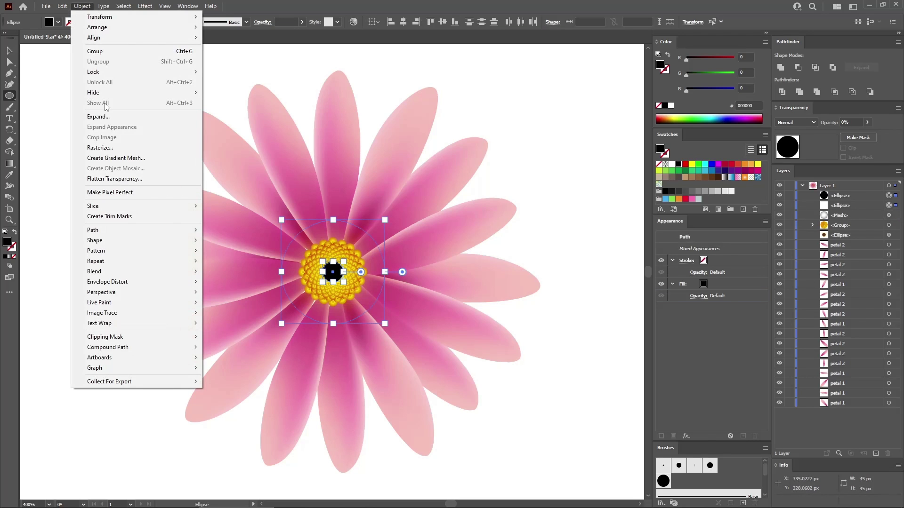
mouse_move(142, 271)
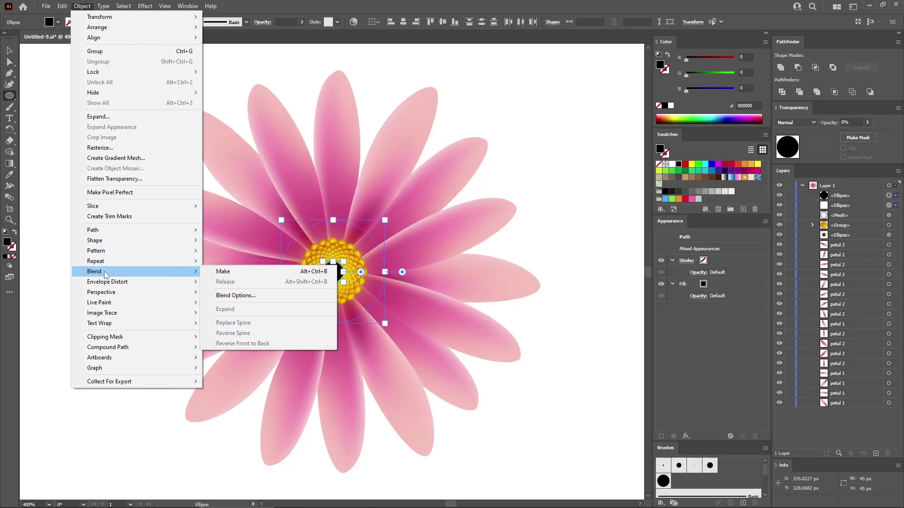
left_click(244, 296)
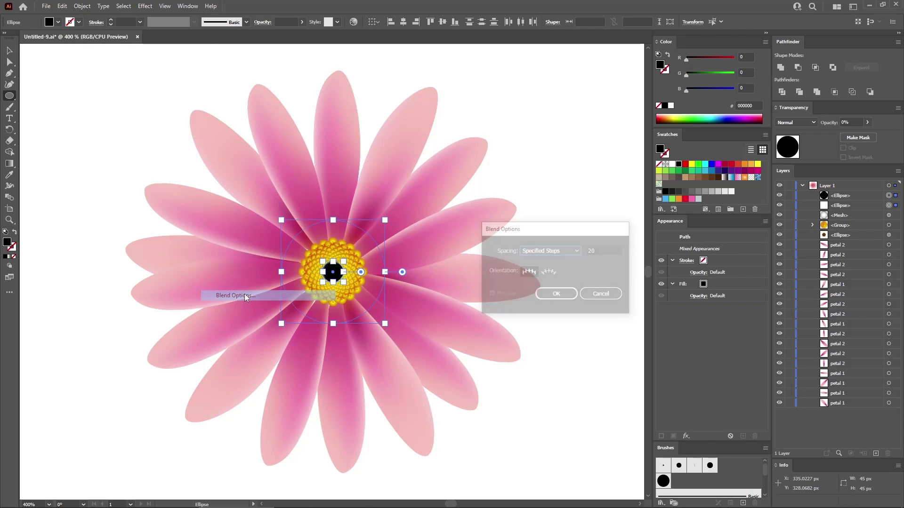
left_click(550, 252)
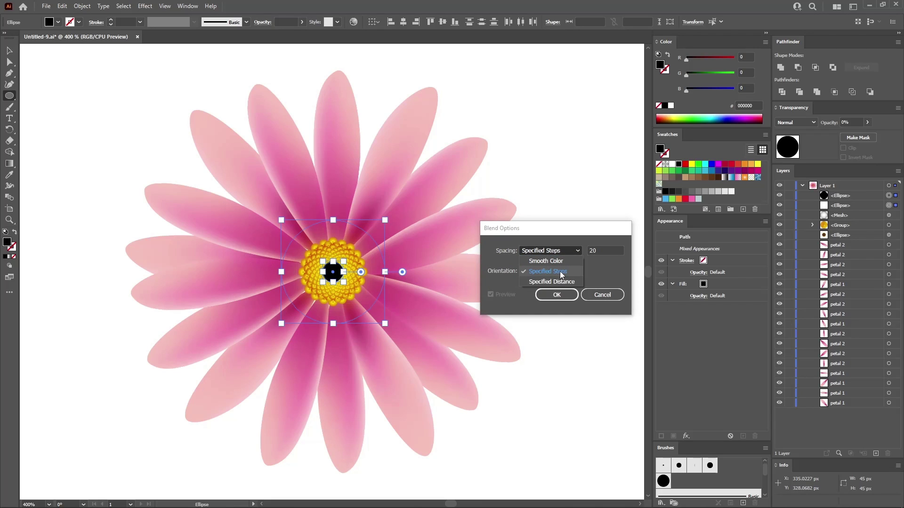
left_click(562, 273)
left_click(593, 251)
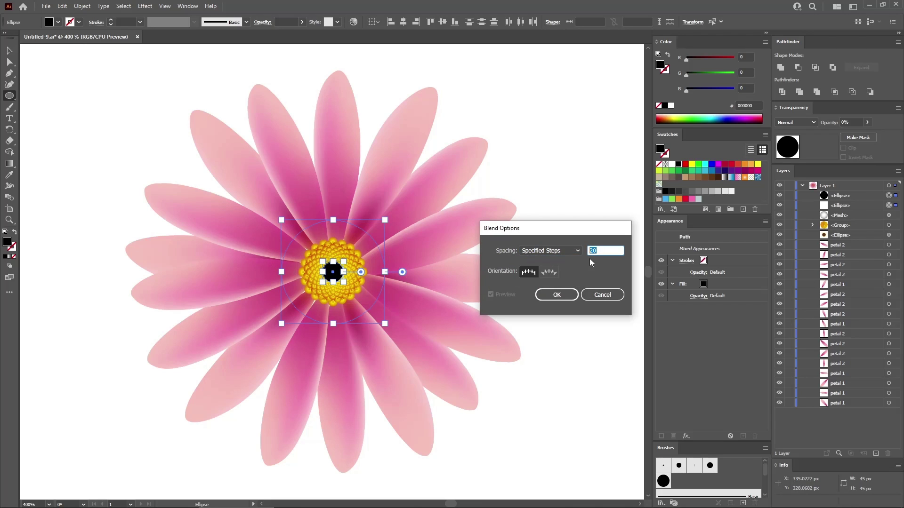
left_click(556, 295)
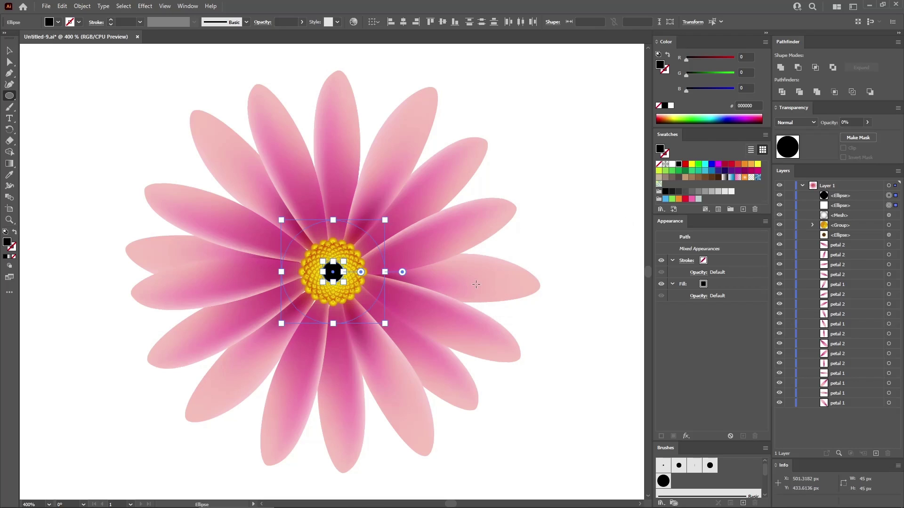
Blend the two selected circles and move the blend below the yellow flower-center group in the stacking order
left_click(82, 6)
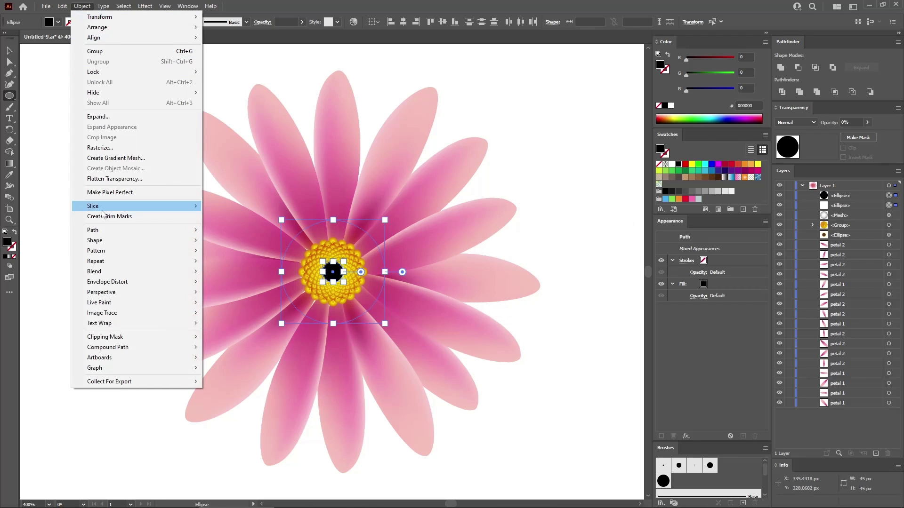
mouse_move(99, 271)
left_click(236, 270)
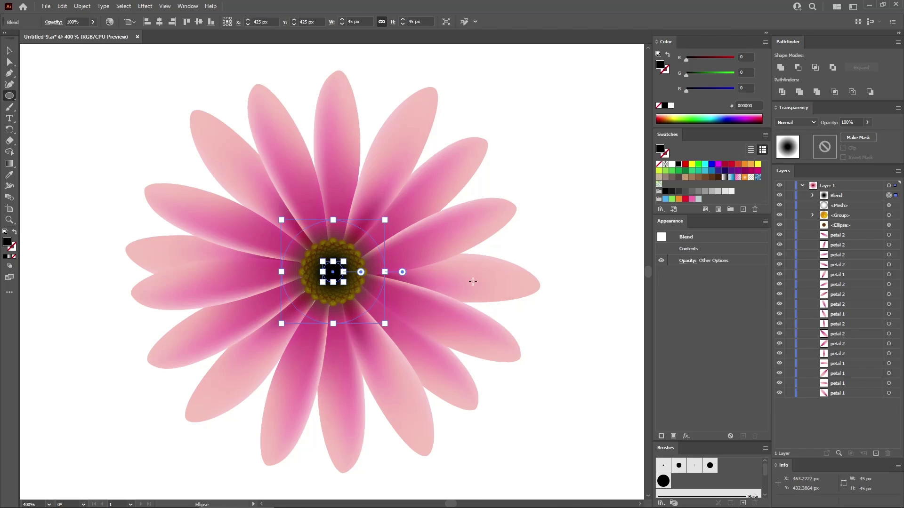
left_click_drag(843, 196, 847, 220)
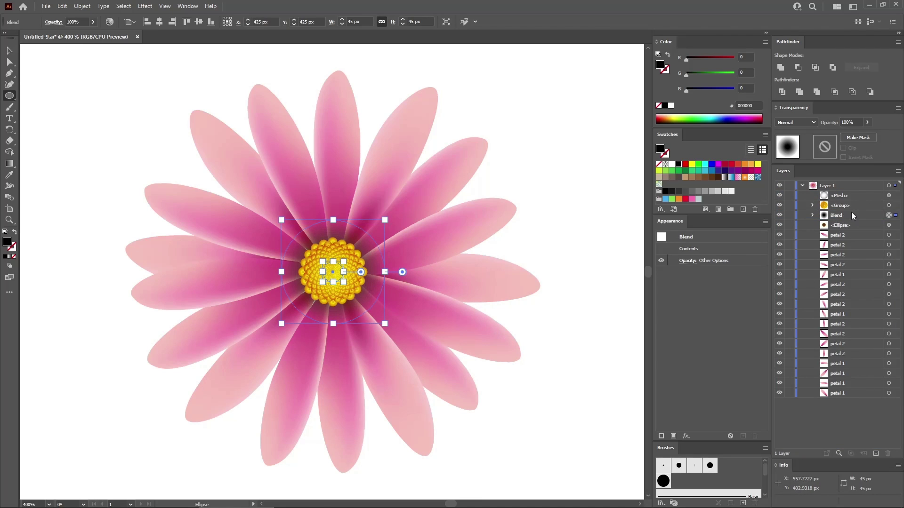
Apply a Pucker & Bloat effect to the blend, shifting it toward Bloat to form a four-armed shadow
left_click(145, 6)
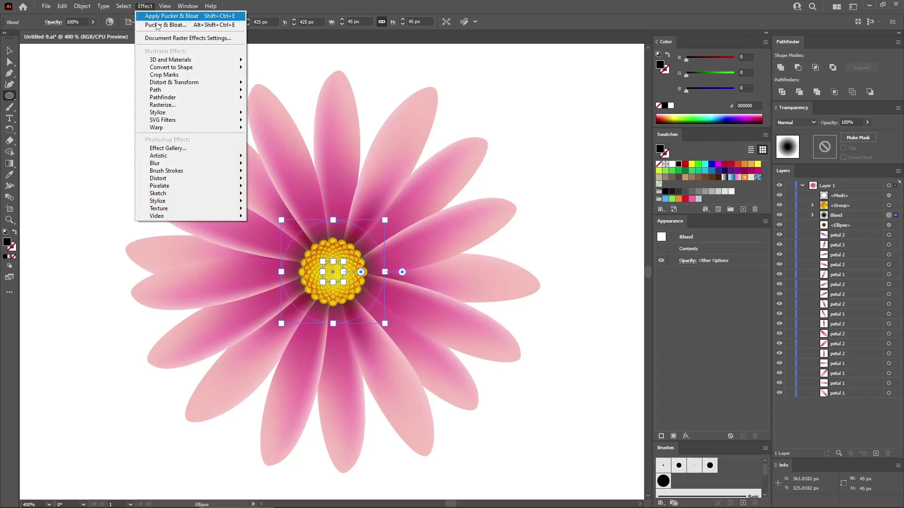
mouse_move(210, 85)
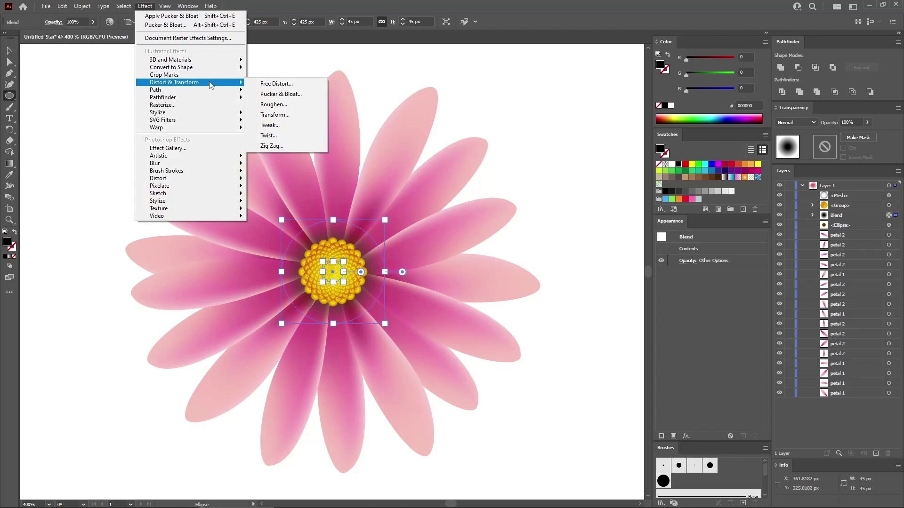
left_click(279, 94)
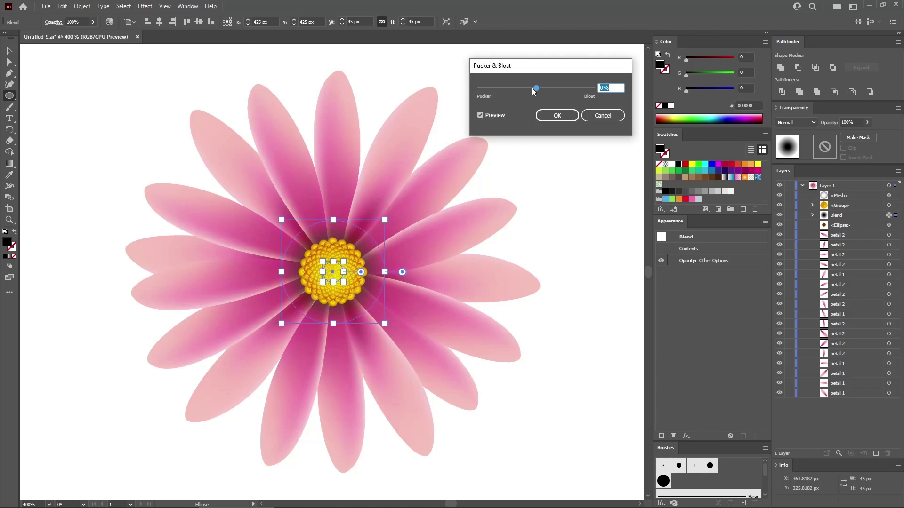
left_click_drag(537, 88, 566, 89)
left_click(557, 116)
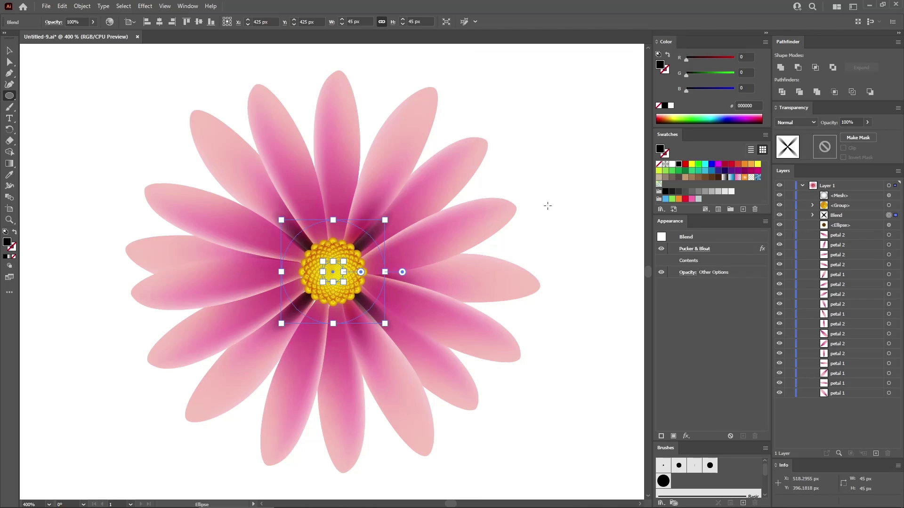
Apply a Transform effect to the blend with 80% horizontal scale, 110% vertical scale, a 60° rotation and 3 copies
left_click(150, 6)
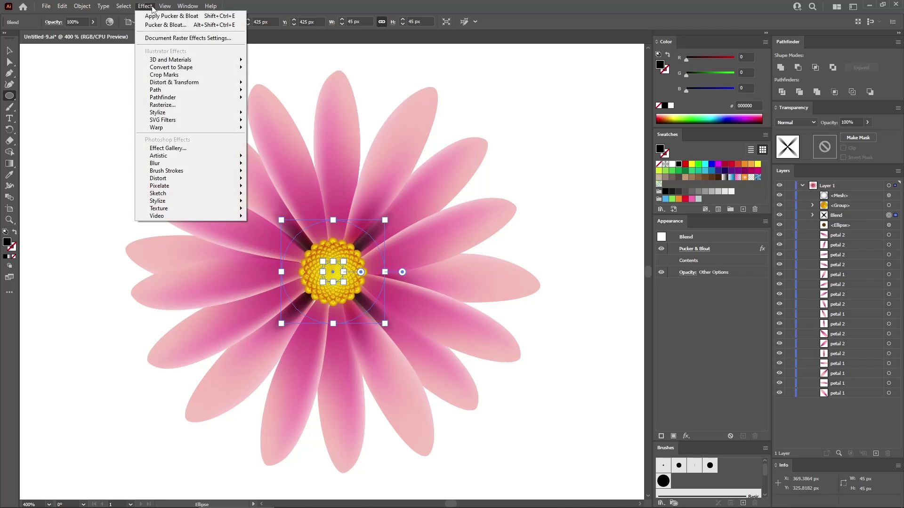
mouse_move(162, 84)
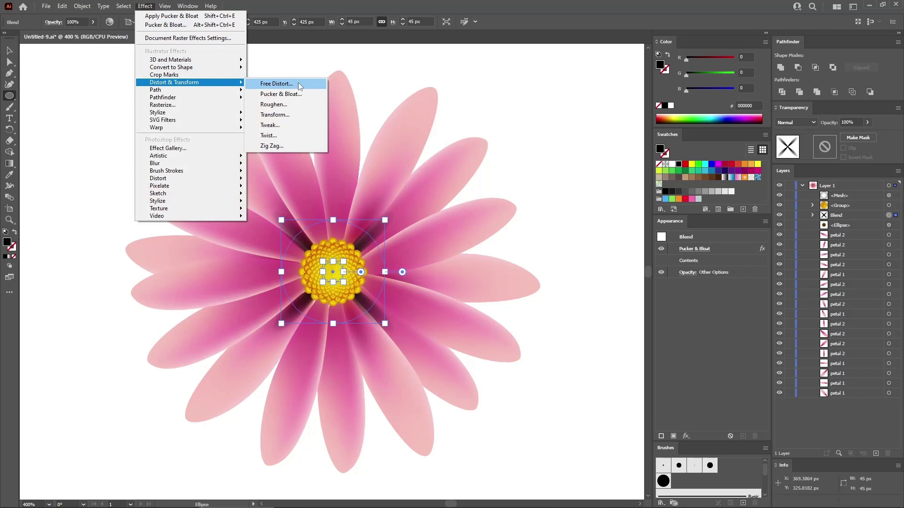
left_click(291, 114)
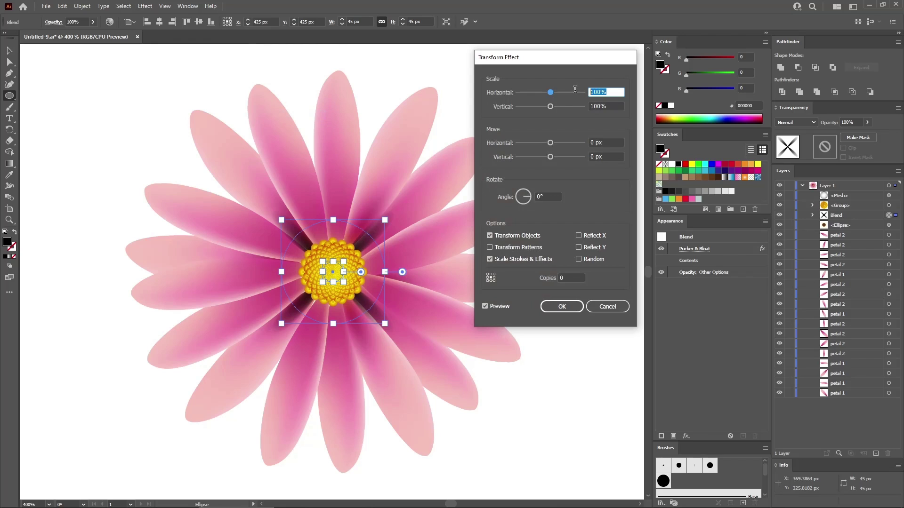
type("80")
key("Tab")
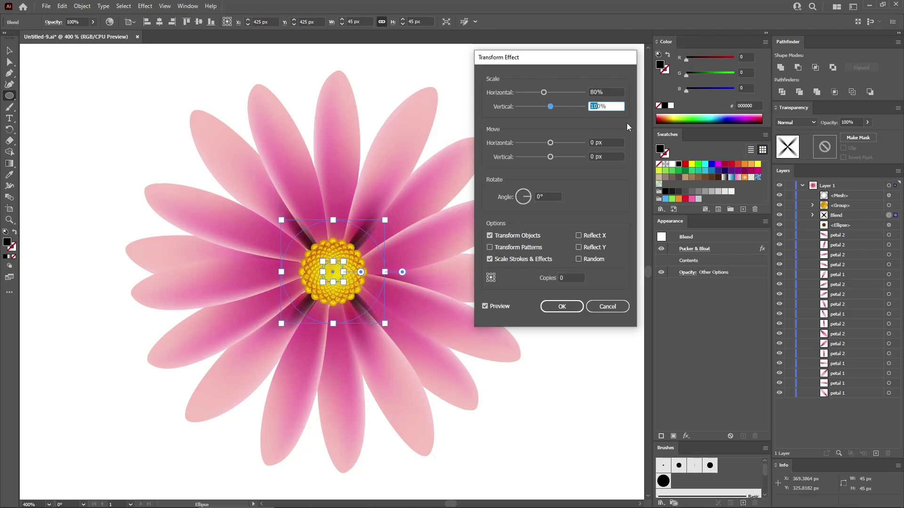
type("110")
left_click(548, 197)
type("6")
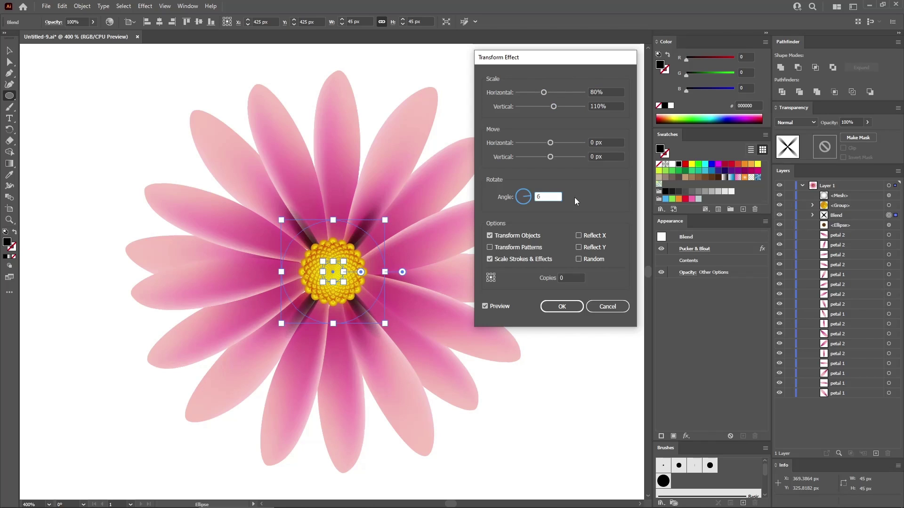
key("Tab")
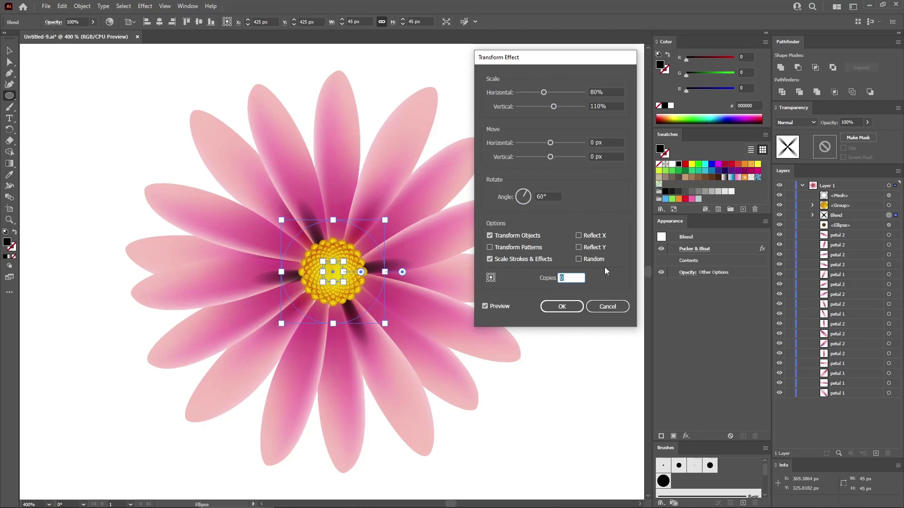
type("3")
left_click(609, 154)
left_click(563, 307)
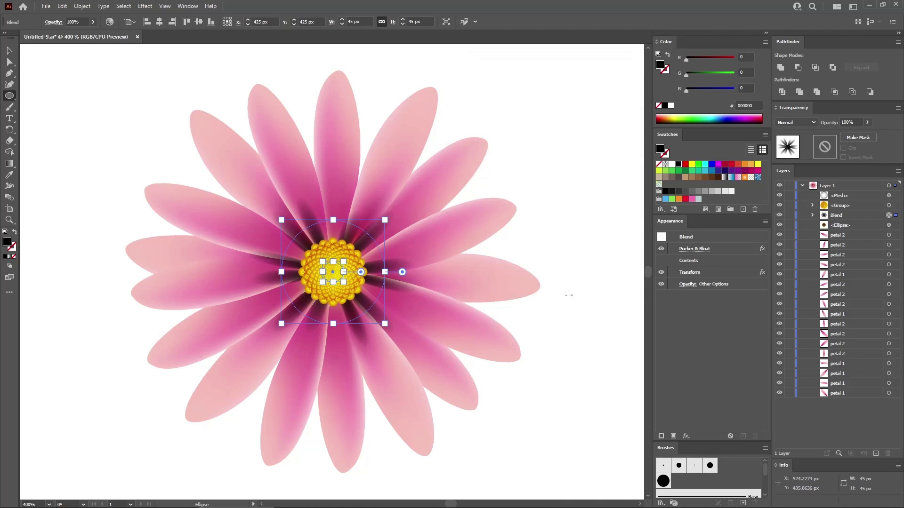
Reduce the opacity of the whole shadow blend to 10%
left_click(685, 285)
left_click(659, 302)
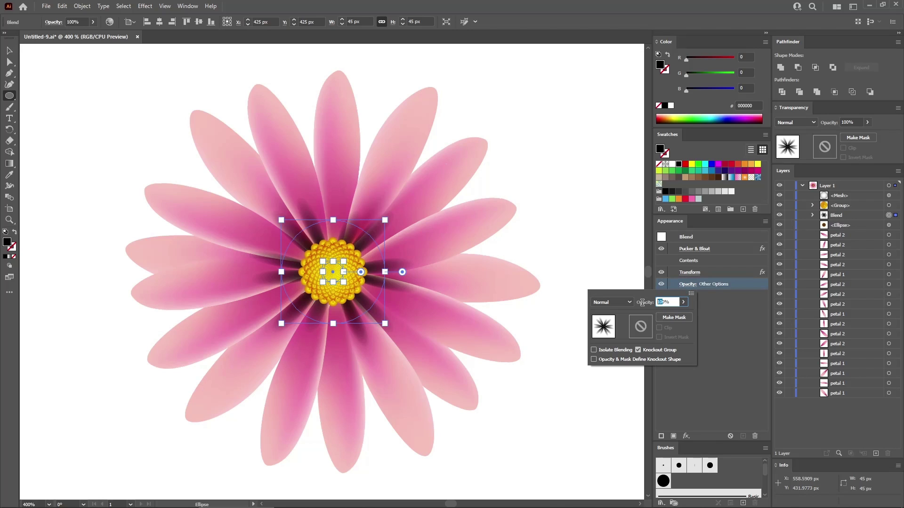
left_click(718, 298)
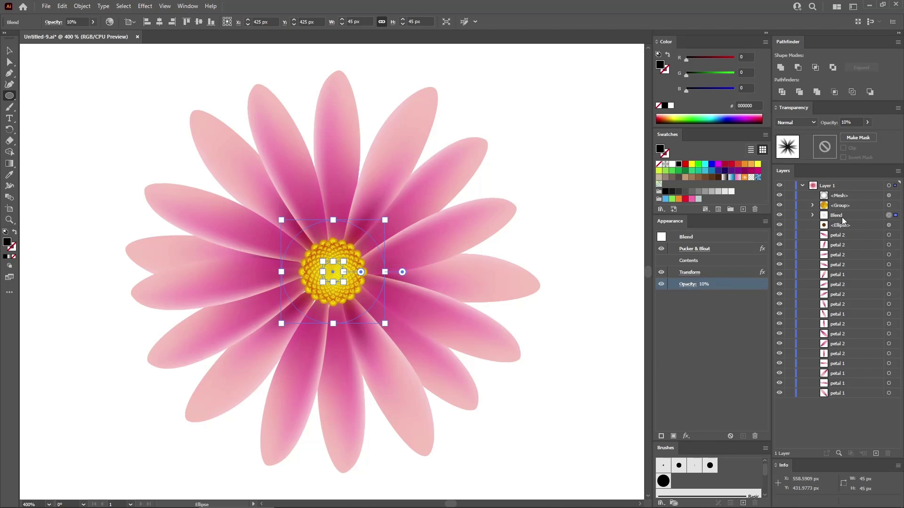
Duplicate the shadow blend in place in front and raise the copy's opacity to 100%
key("ctrl+f")
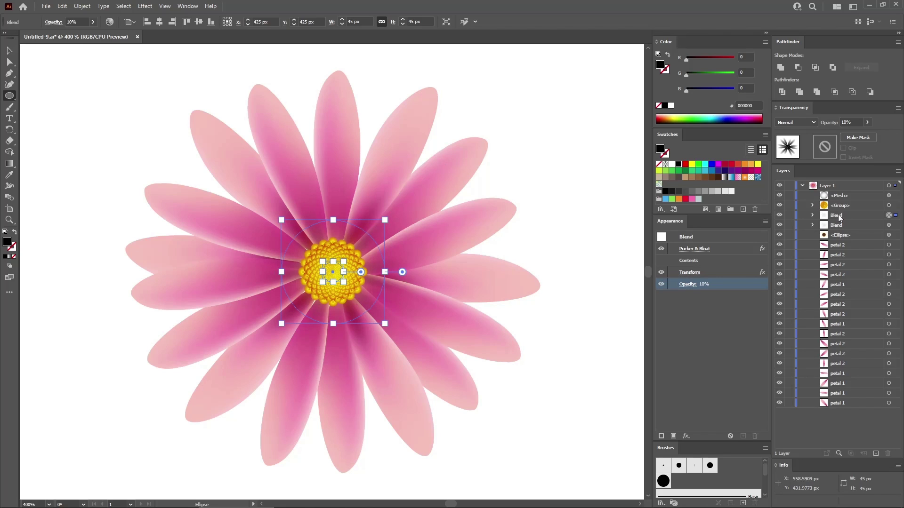
key("ctrl")
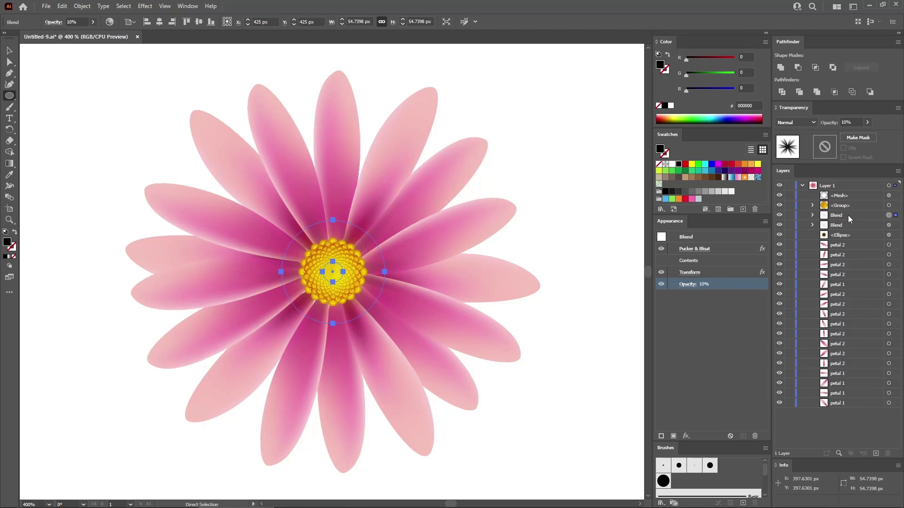
left_click(868, 123)
left_click_drag(866, 136, 877, 124)
left_click(877, 122)
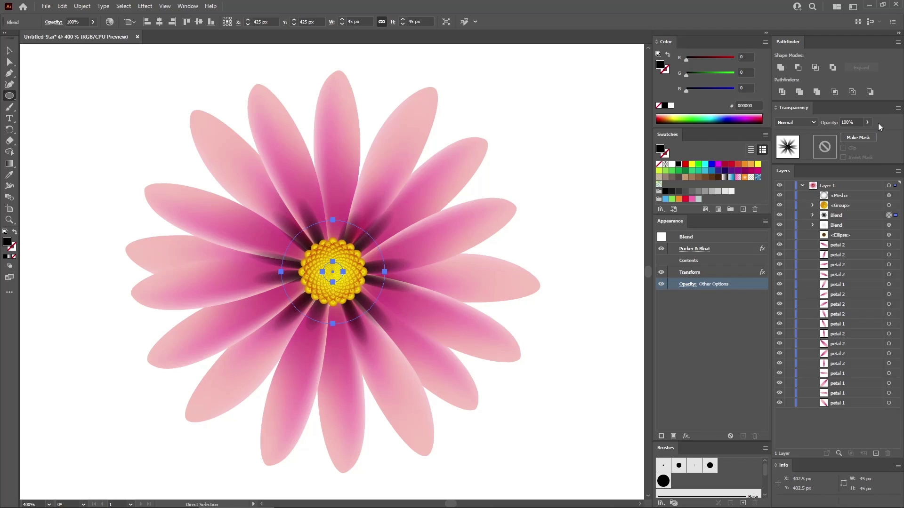
Add anchor points to the transparent 45 px circle inside the upper blend and show its points for direct editing
left_click(812, 216)
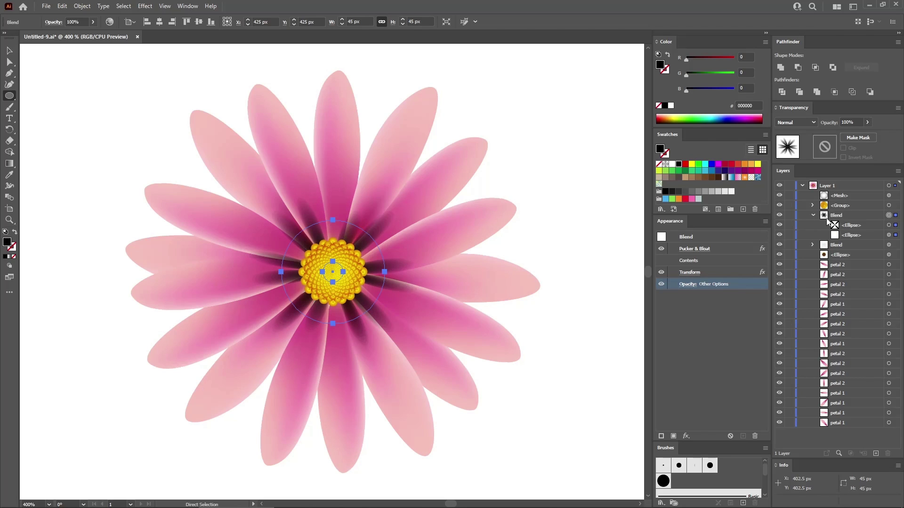
left_click(889, 236)
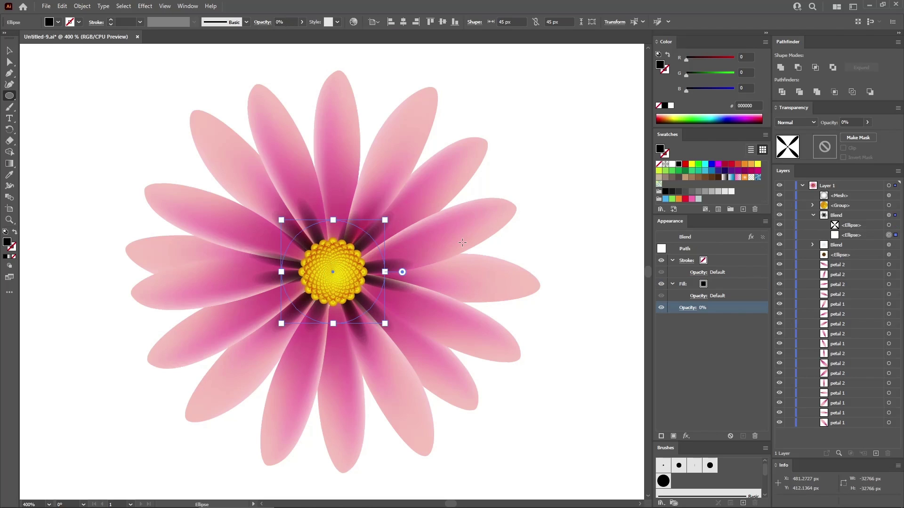
left_click(82, 6)
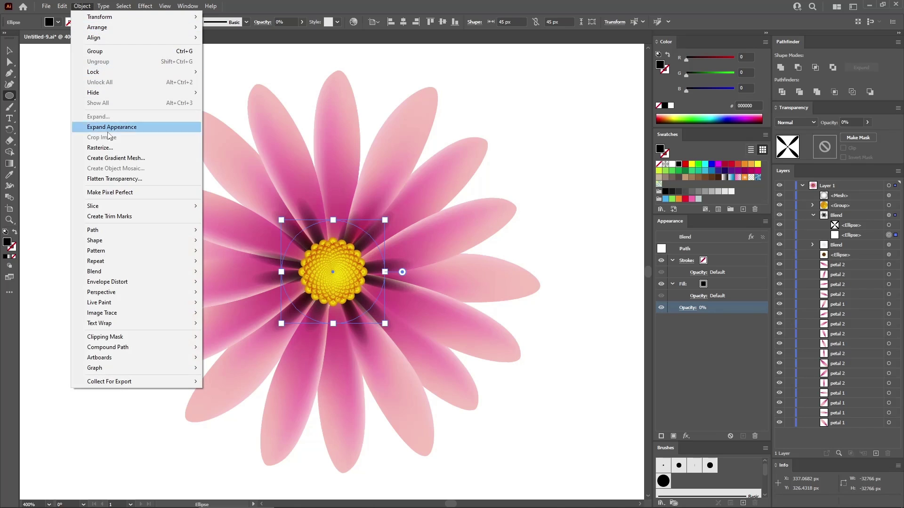
mouse_move(147, 232)
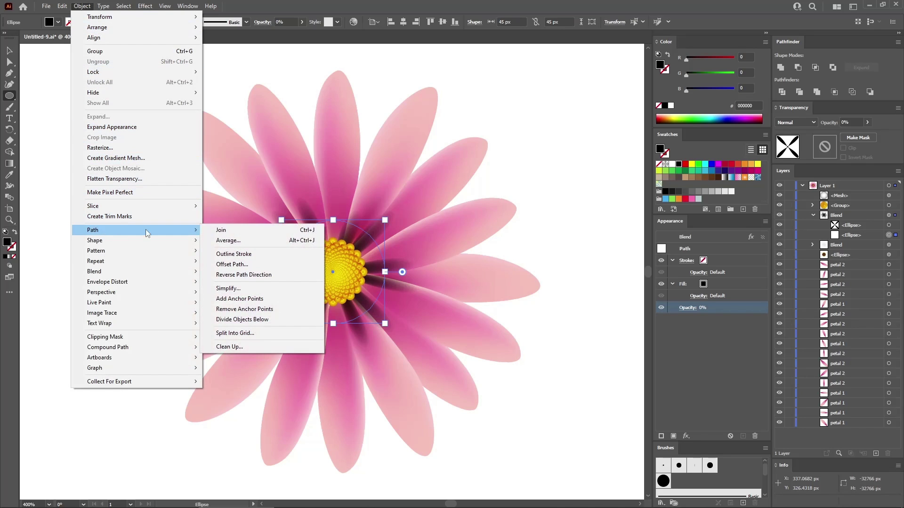
left_click(250, 299)
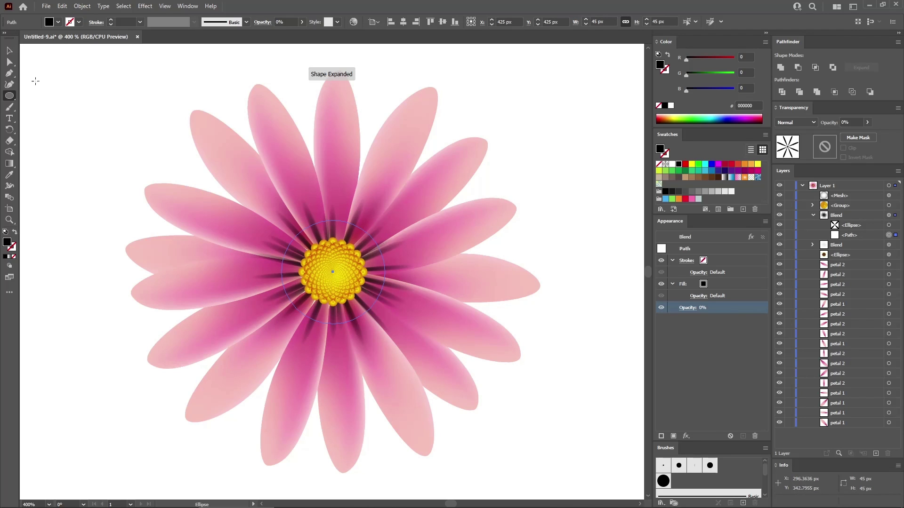
left_click(14, 65)
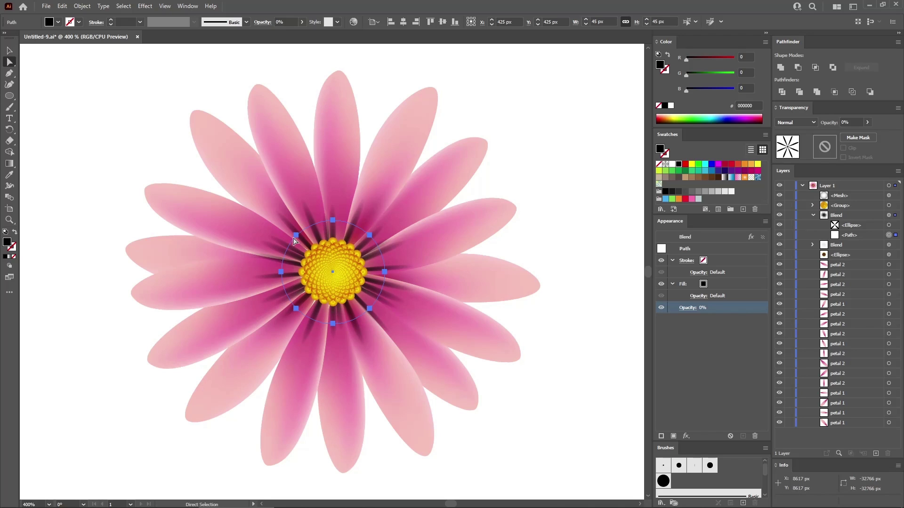
Set the upper blend's Pucker & Bloat effect to -200%, fully toward Pucker
left_click(888, 216)
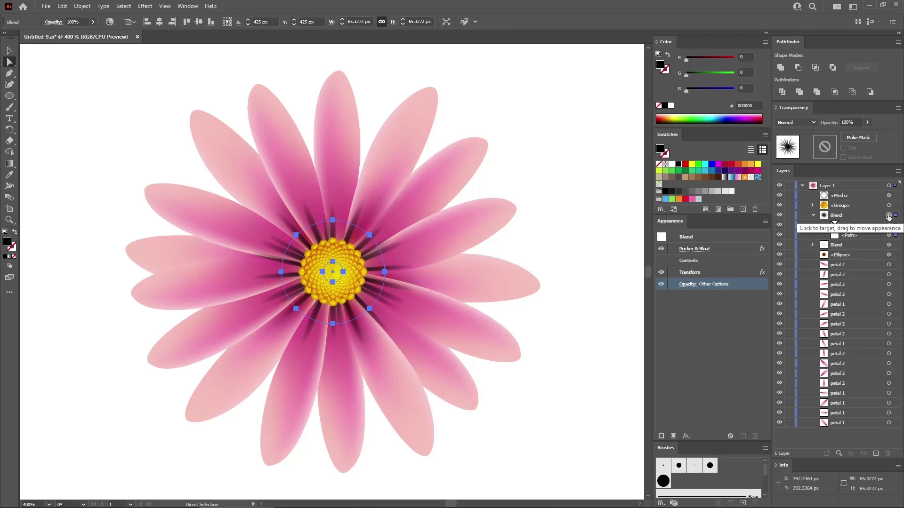
left_click(702, 251)
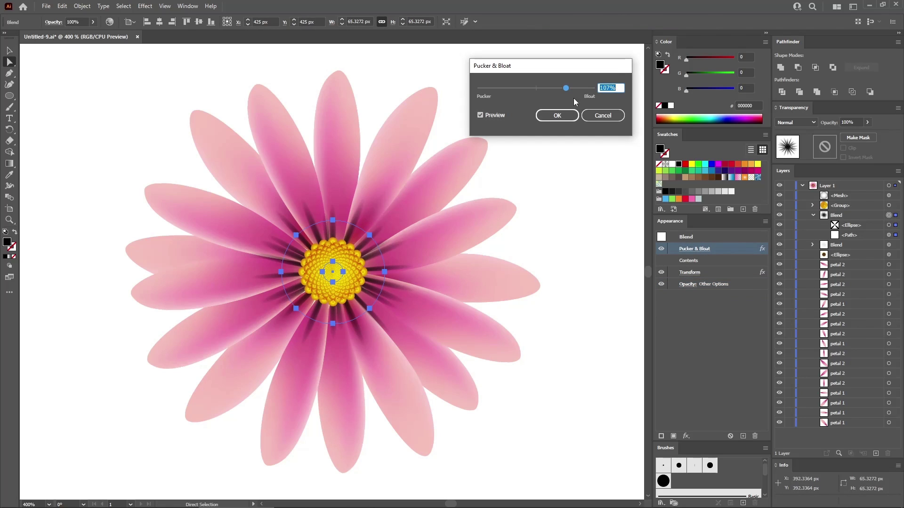
left_click_drag(567, 89, 479, 89)
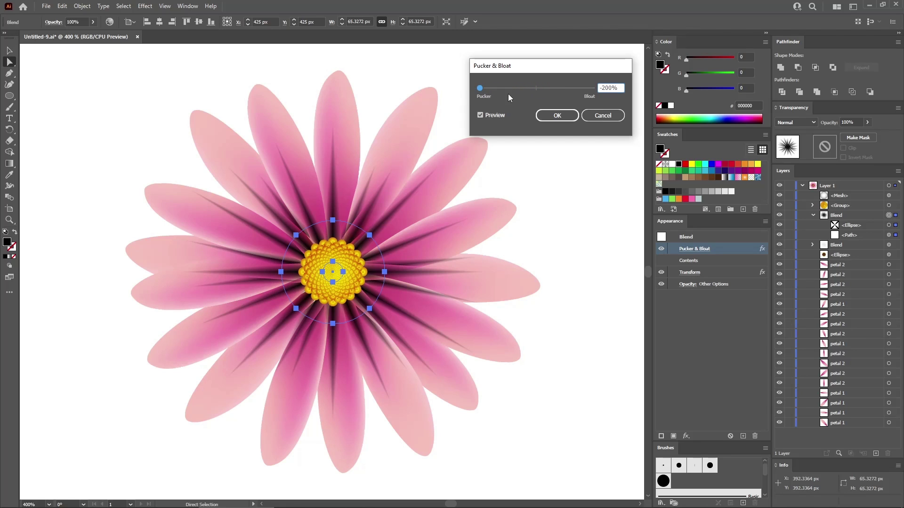
left_click(554, 116)
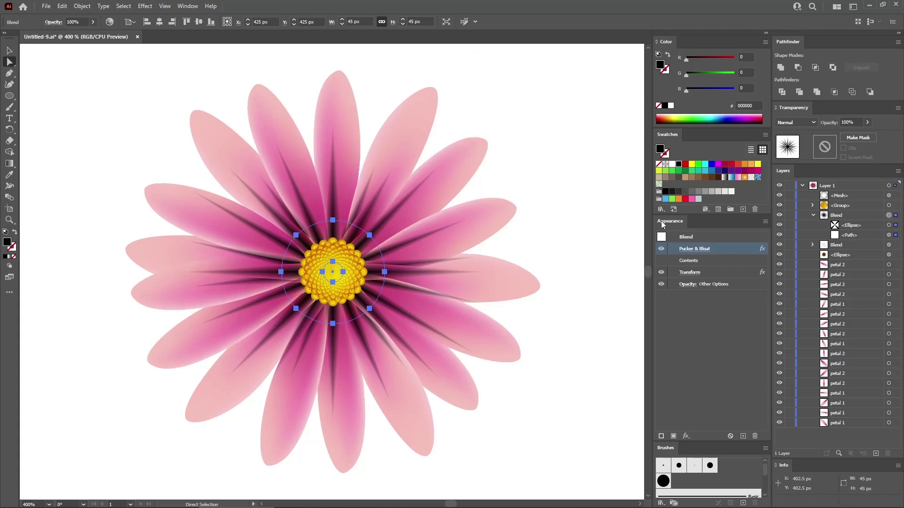
Set the upper blend's blending mode to Overlay and its opacity to 40%
left_click(798, 123)
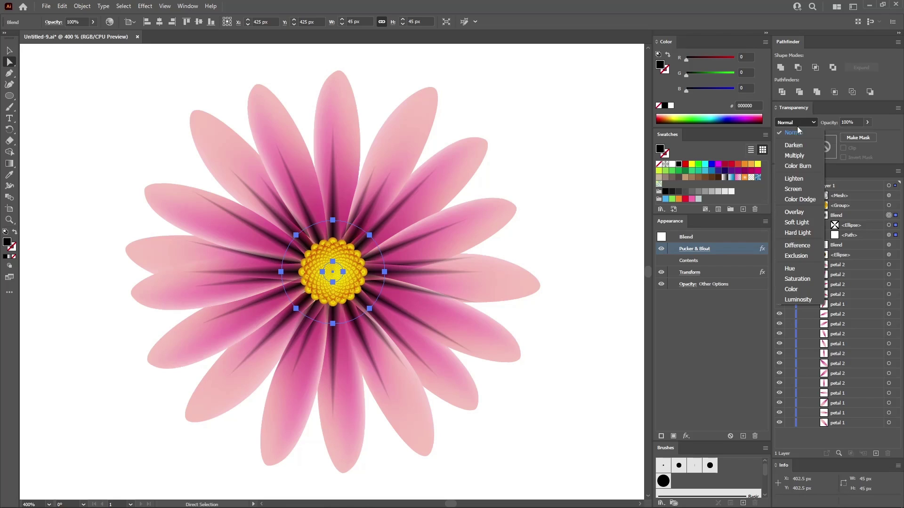
left_click(794, 214)
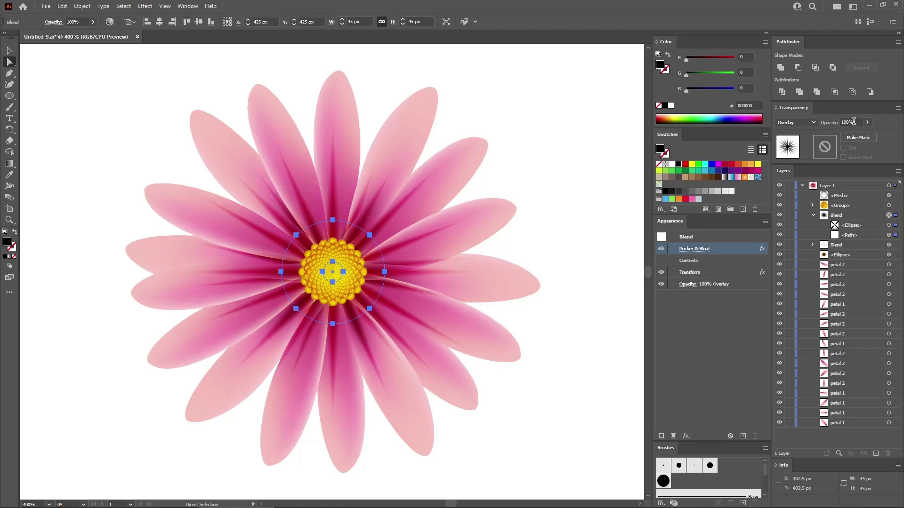
left_click(850, 123)
type("40")
key("Return")
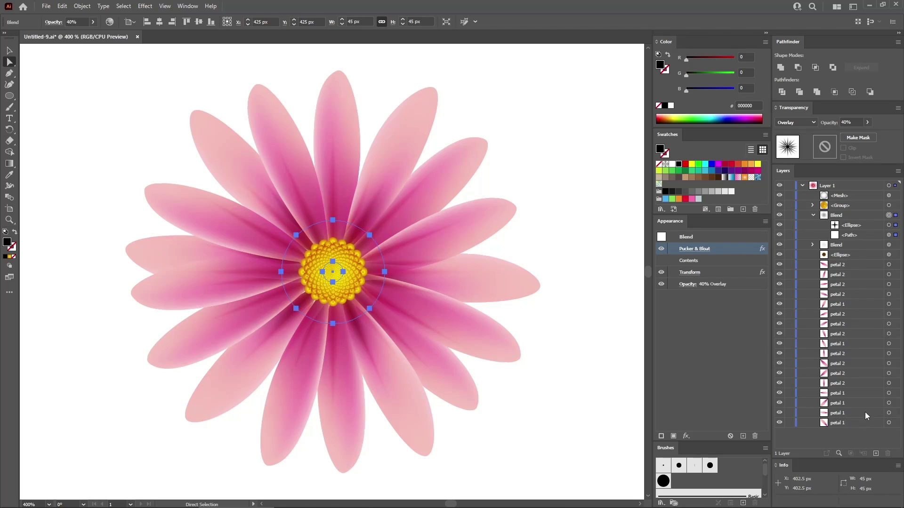
Select all the petal meshes and create outline paths from them using Offset Path with a 0 px offset
left_click(888, 265)
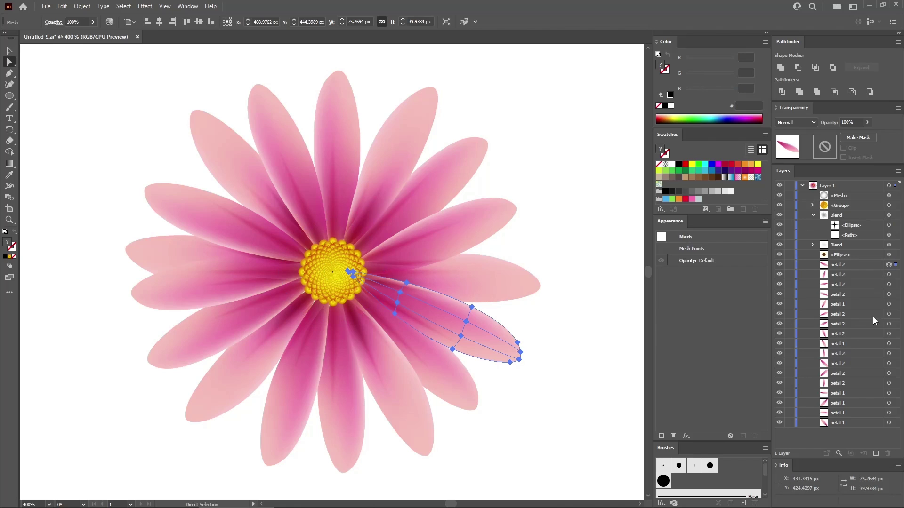
left_click(888, 423, "shift")
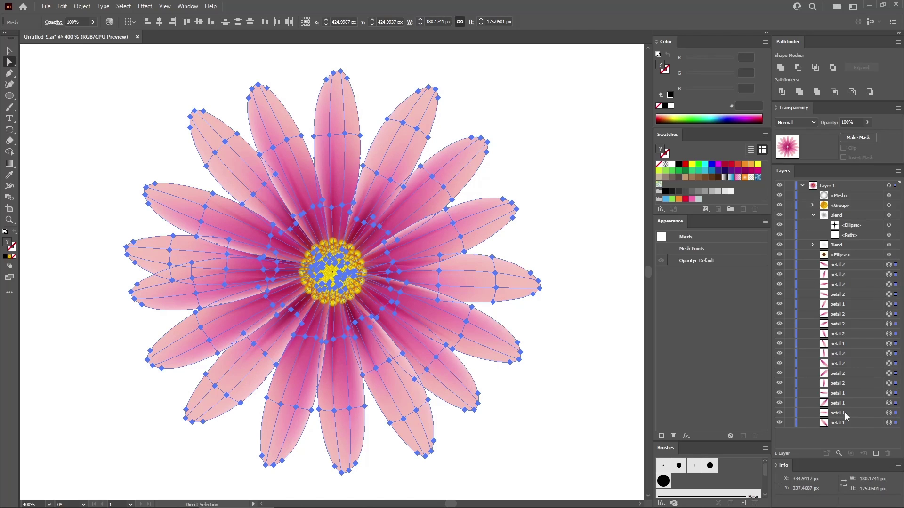
left_click(83, 6)
mouse_move(93, 230)
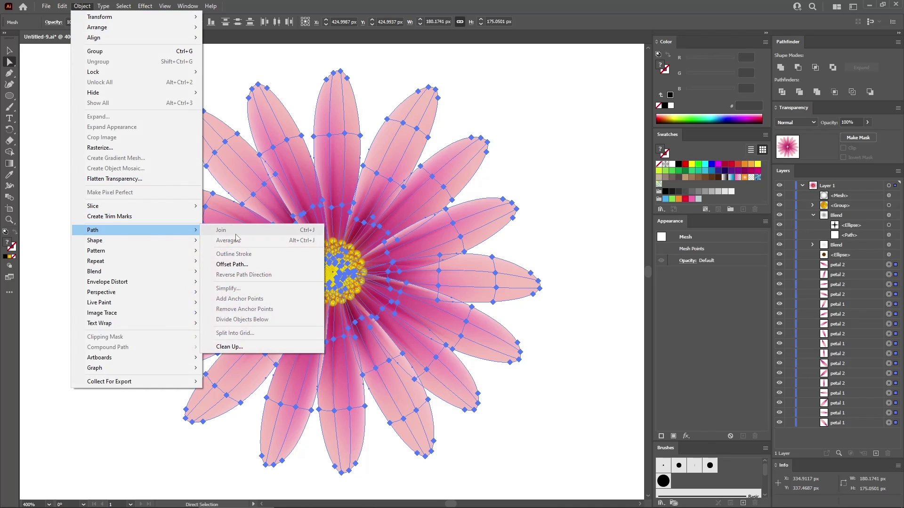
left_click(238, 265)
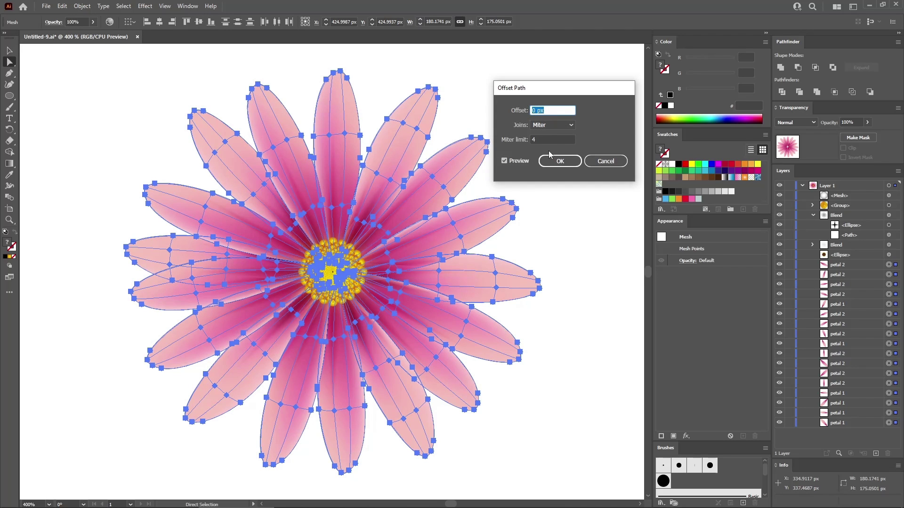
left_click(557, 162)
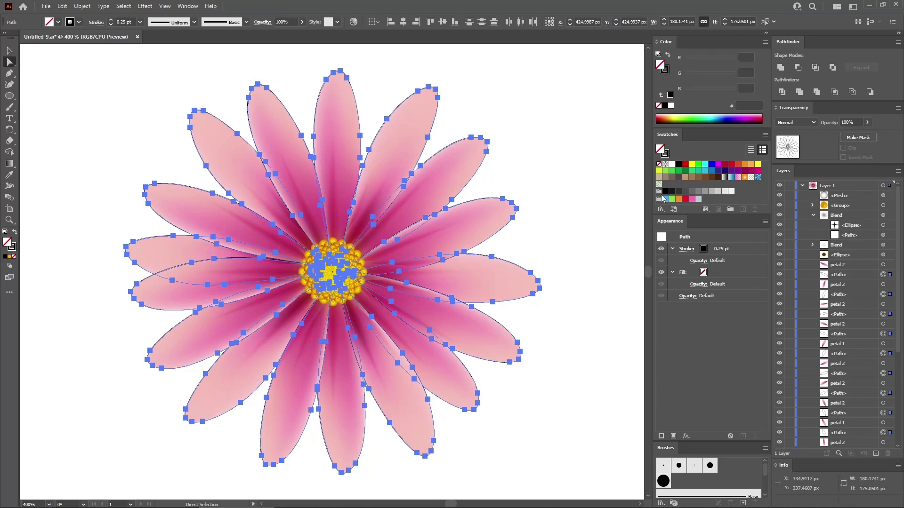
Unite the petal outlines into one shape and release the resulting compound path
left_click(780, 68)
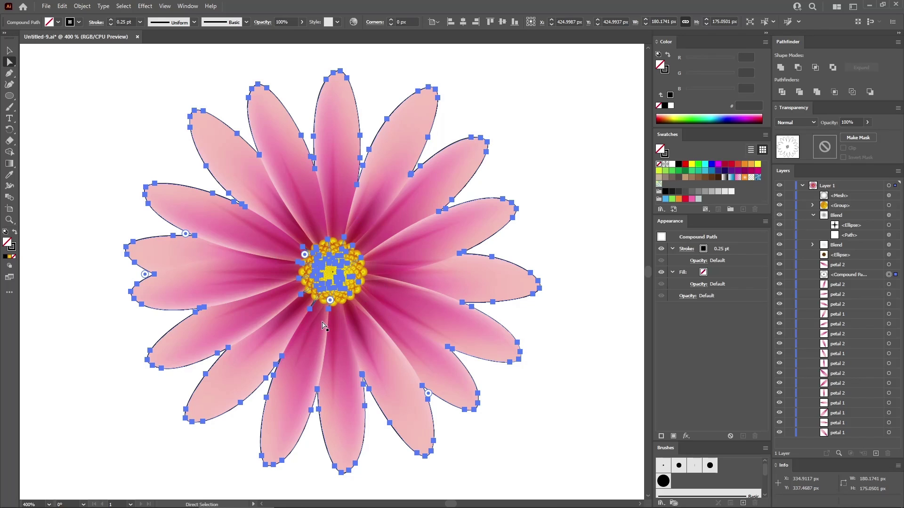
left_click(83, 7)
mouse_move(120, 347)
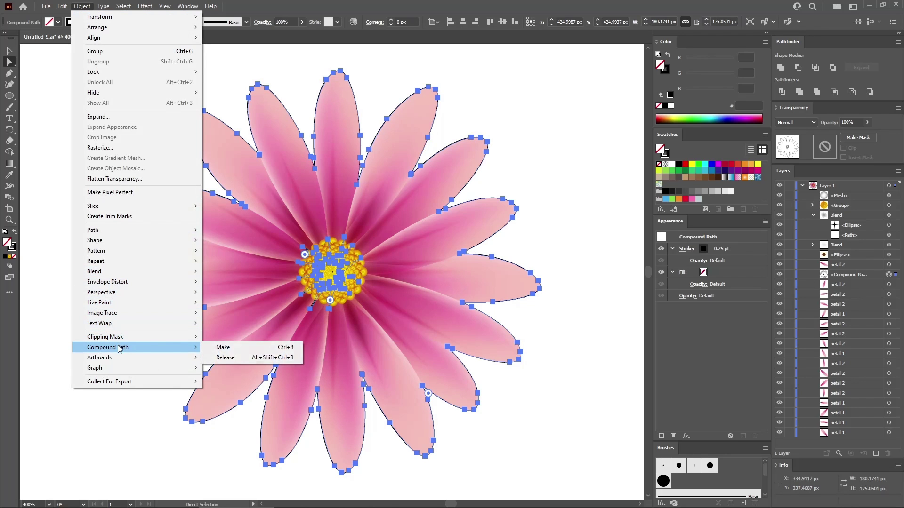
left_click(260, 361)
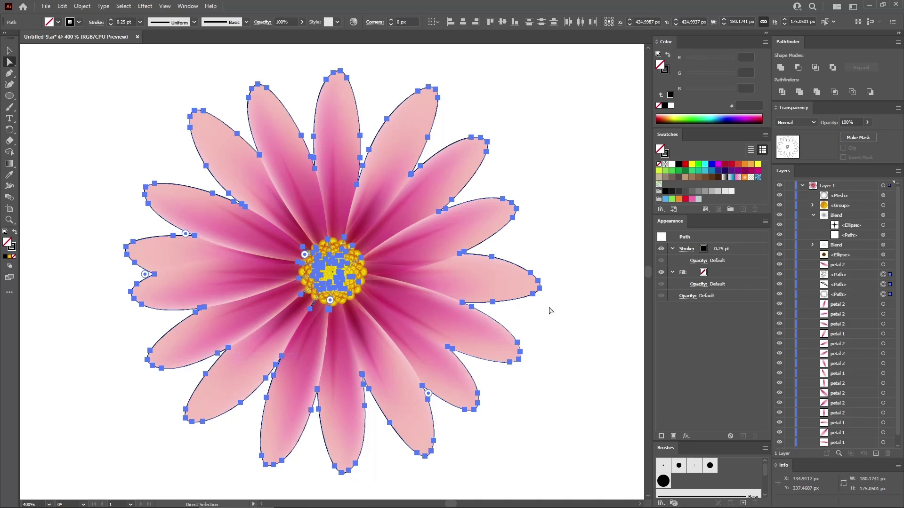
Delete the two leftover inner paths at the flower's center, keeping only the outer petal outline
left_click(883, 285)
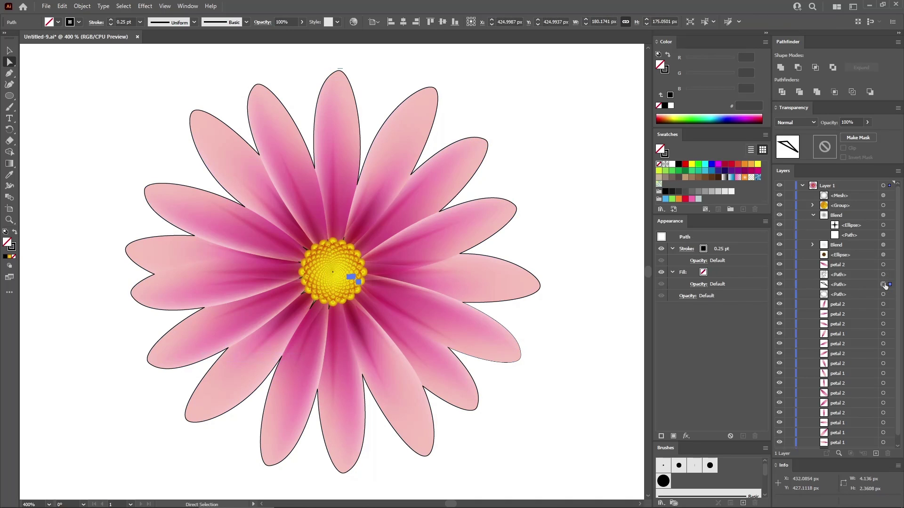
left_click(883, 275, "shift")
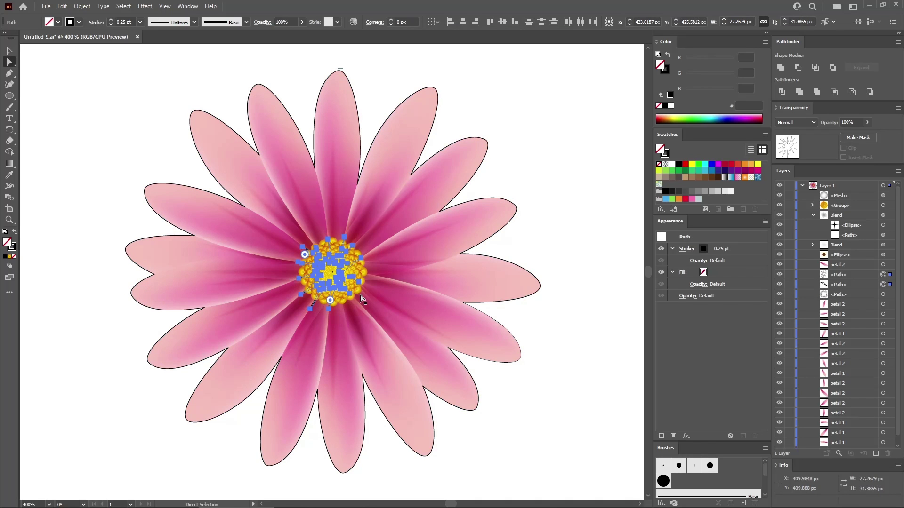
key("Delete")
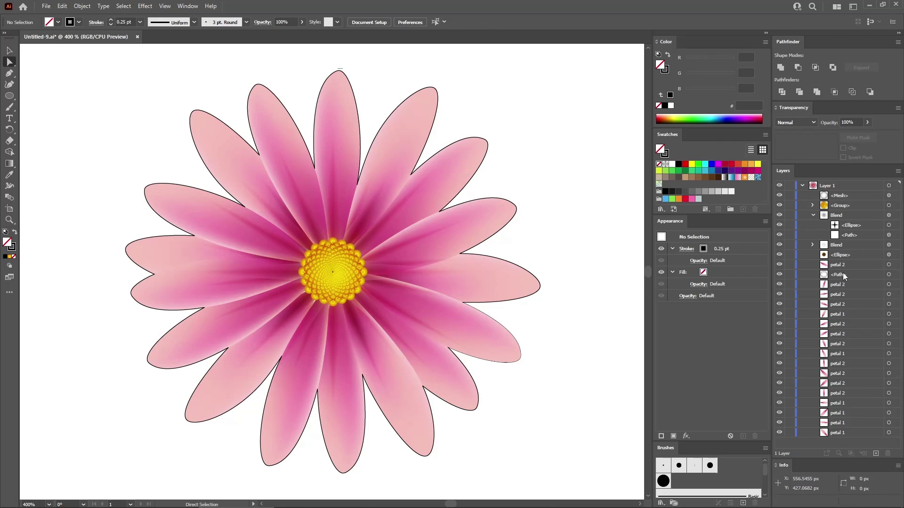
Move the petal outline path beneath all the petals in the layer and remove its stroke
left_click(888, 275)
left_click_drag(858, 275, 848, 438)
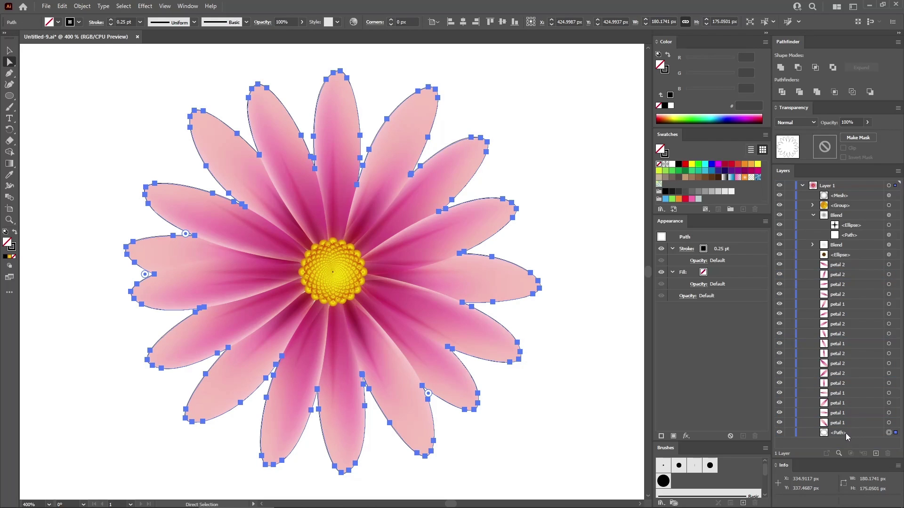
left_click(746, 253)
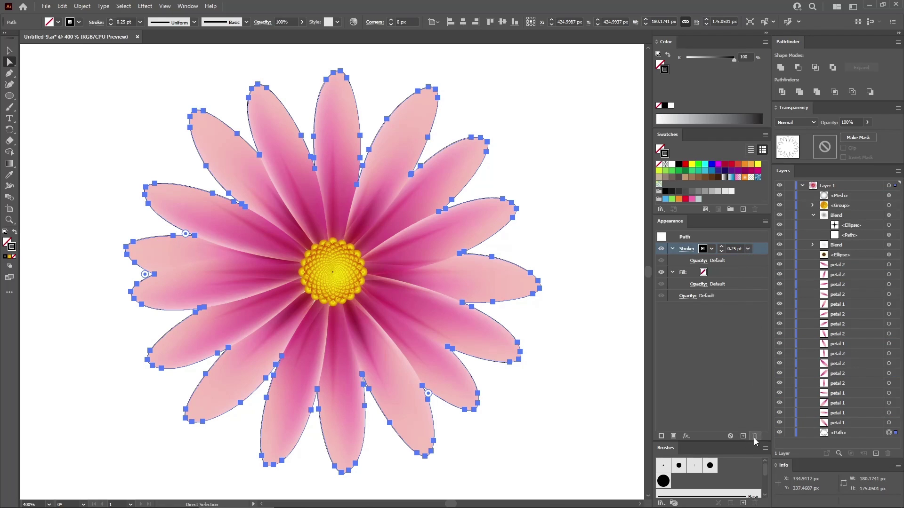
left_click(755, 437)
Create a copy of the petal outline scaled uniformly to 109% and move it to the top of the layer
left_click(82, 5)
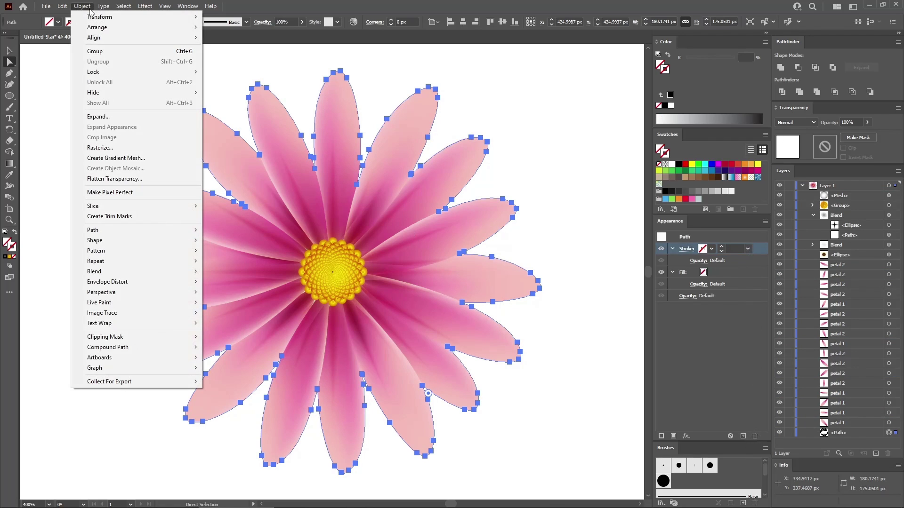
mouse_move(97, 16)
left_click(224, 61)
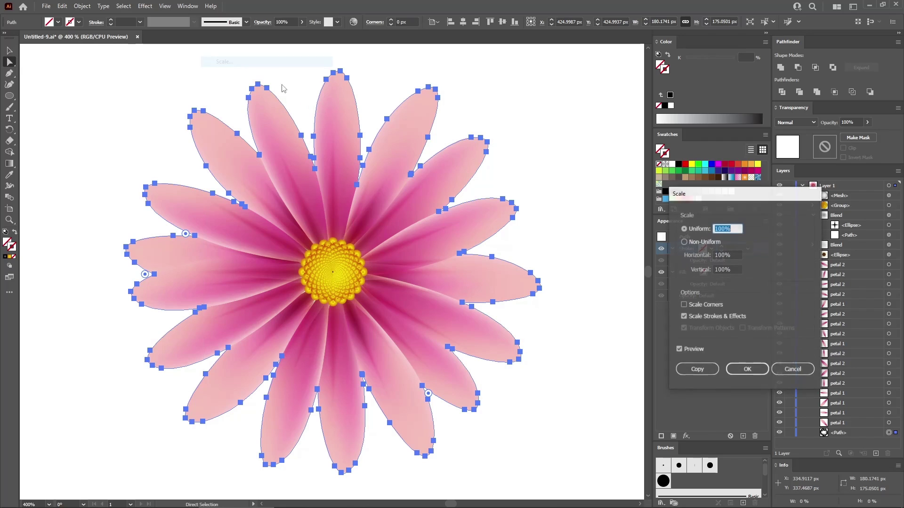
left_click(684, 230)
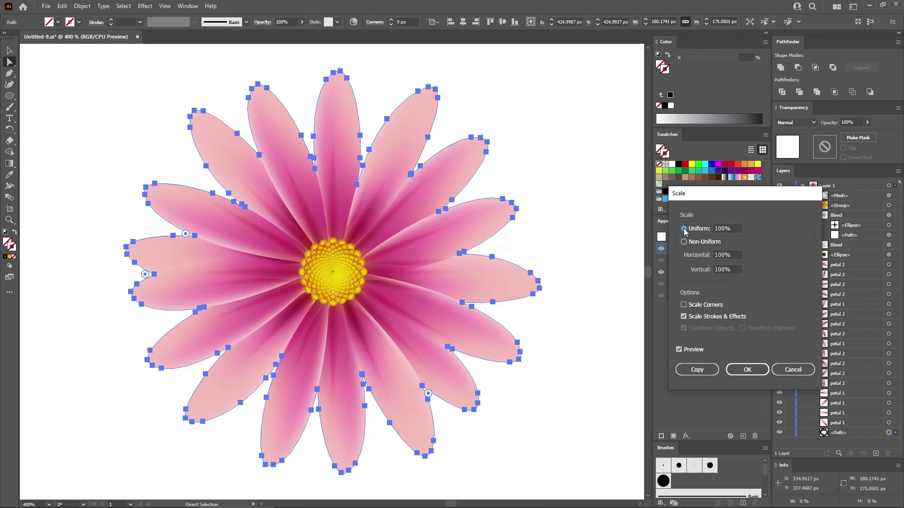
left_click(735, 229)
type("1")
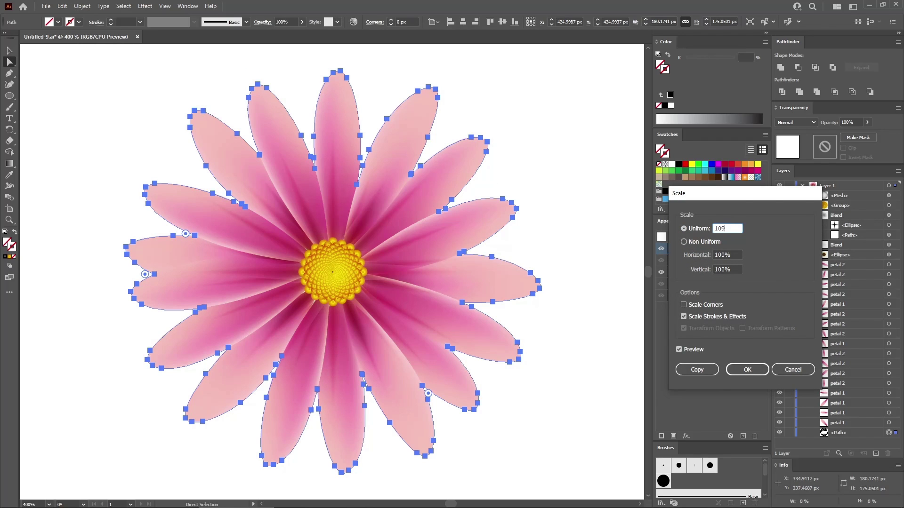
left_click(698, 370)
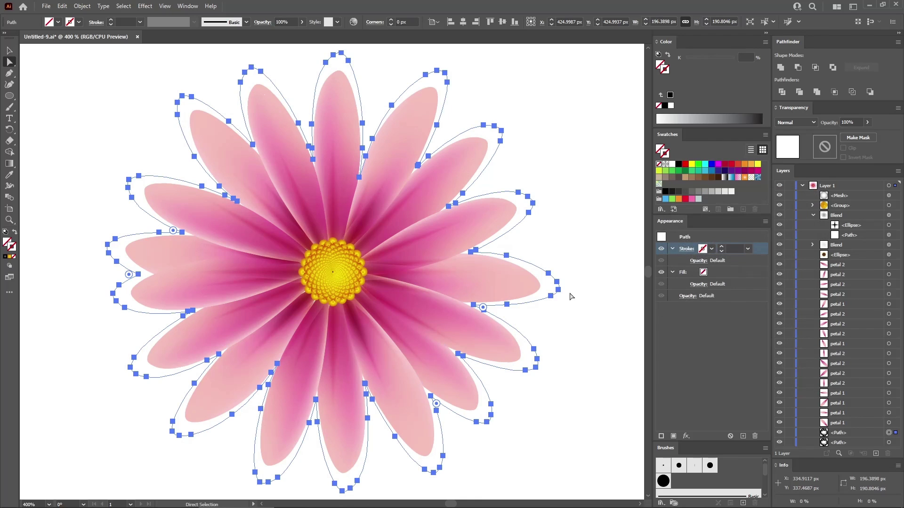
left_click_drag(841, 433, 852, 193)
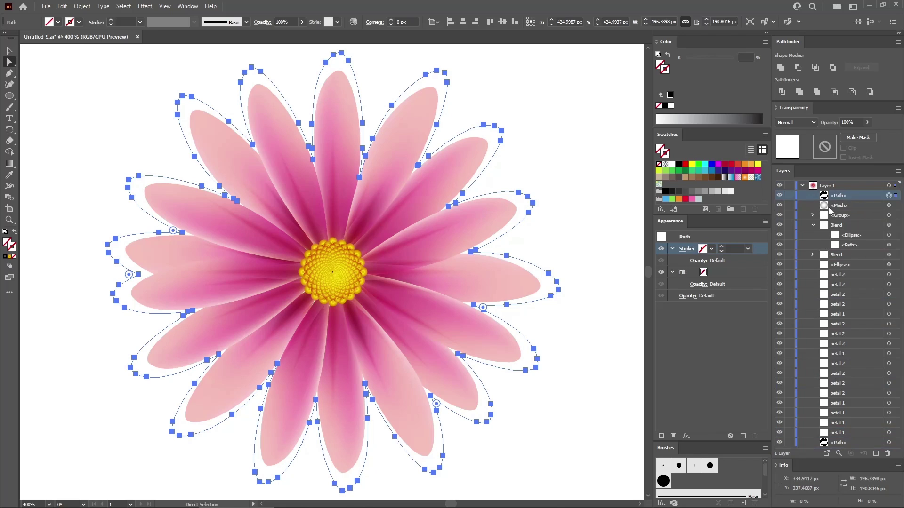
left_click(813, 225)
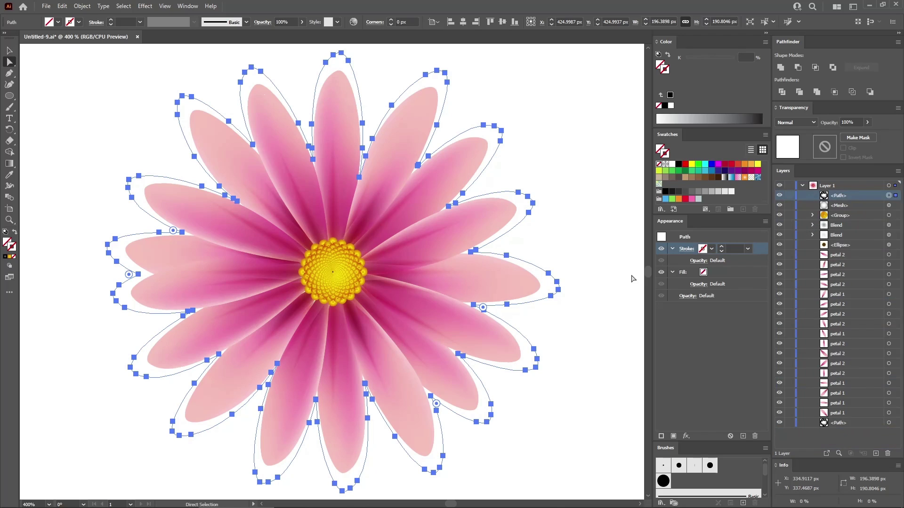
Create a 30 x 30 px circle and center it horizontally and vertically over the flower's yellow center
left_click(9, 96)
left_click(314, 267)
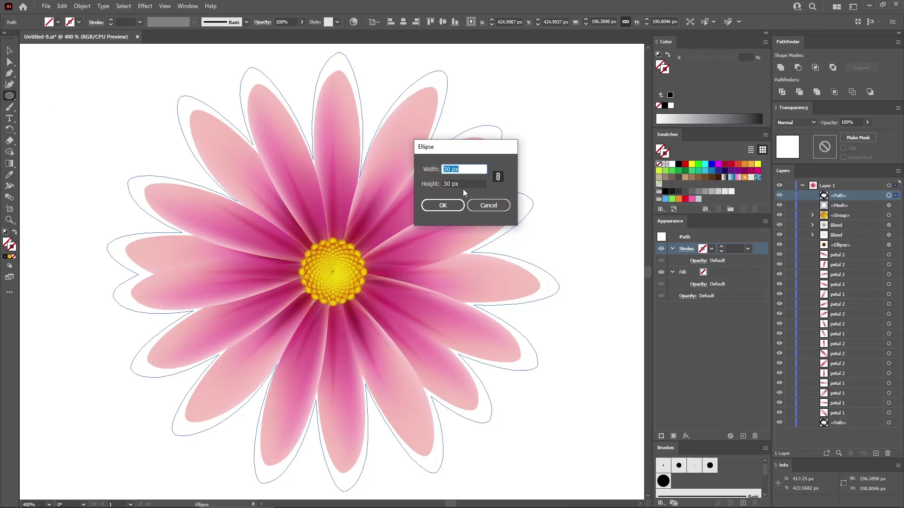
key("Tab")
left_click(442, 207)
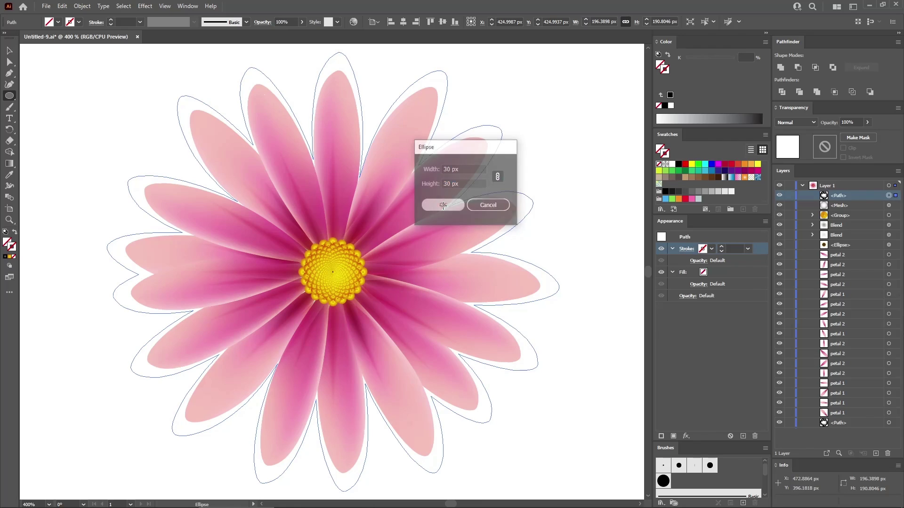
left_click(403, 22)
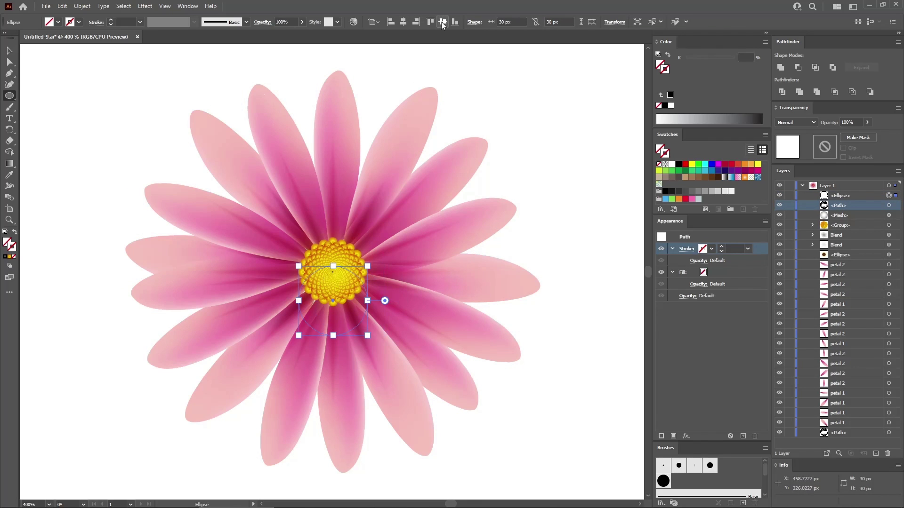
left_click(443, 21)
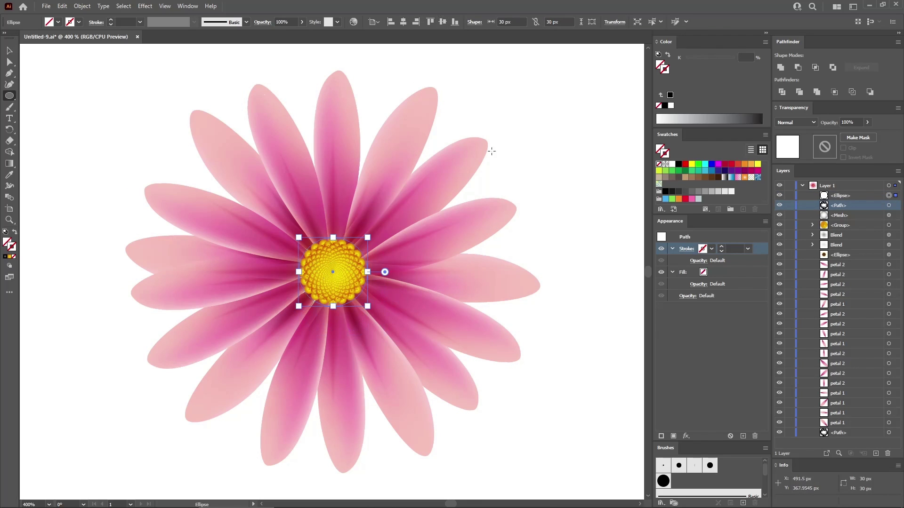
Fill the circle and the enlarged petal outline with the dark color RGB 51, 16, 24
left_click(890, 206, "shift")
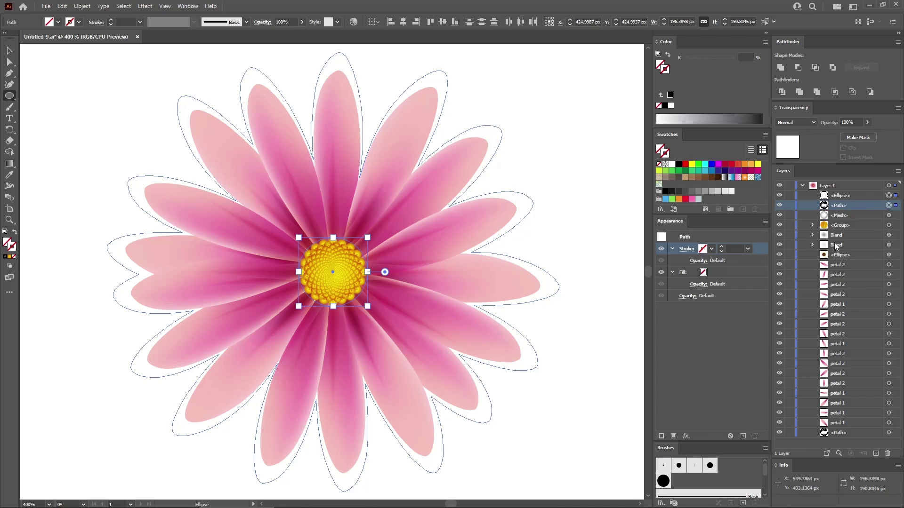
left_click(747, 270)
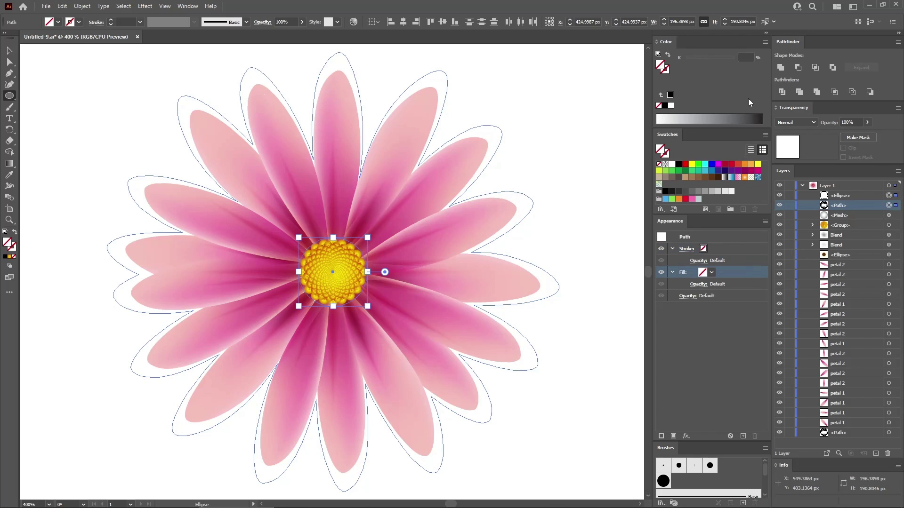
left_click(679, 164)
left_click(766, 44)
left_click(782, 70)
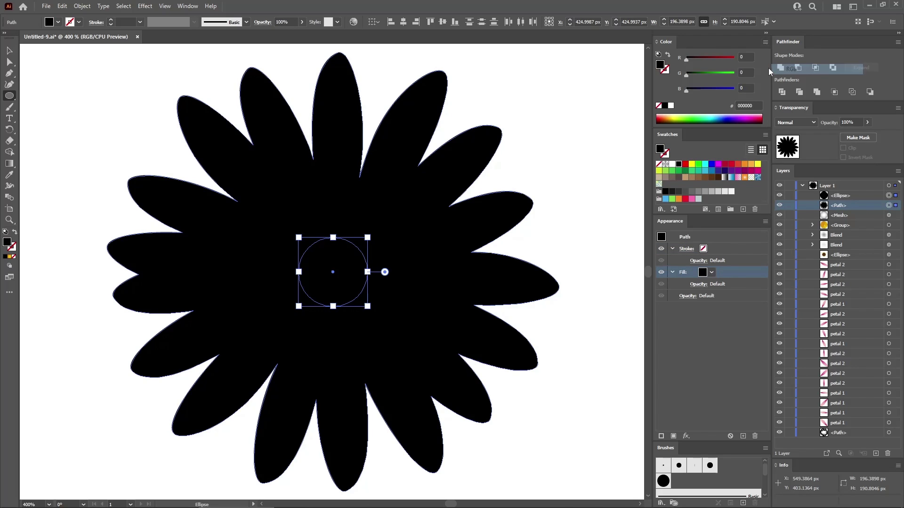
left_click(746, 57)
type("51")
key("Tab")
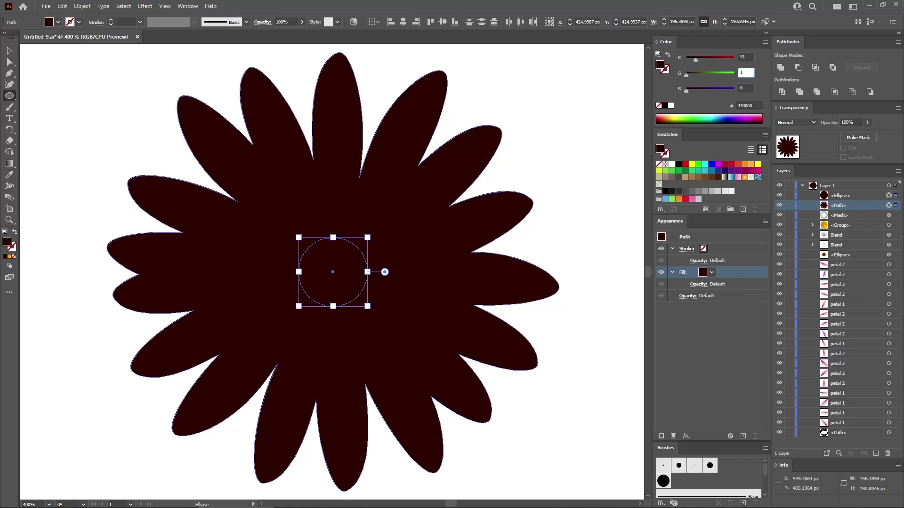
type("16")
key("Tab")
type("24")
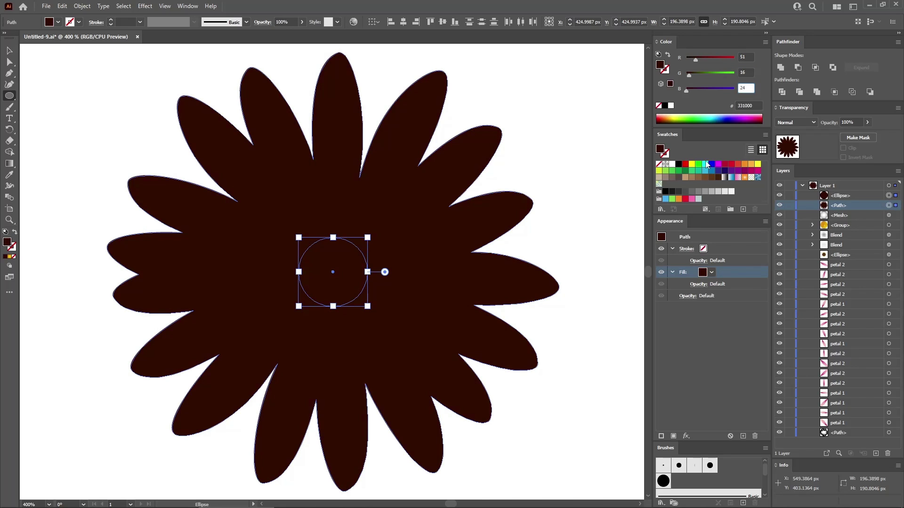
key("Return")
Set the fill opacity of the enlarged petal outline to 3%
left_click(888, 206)
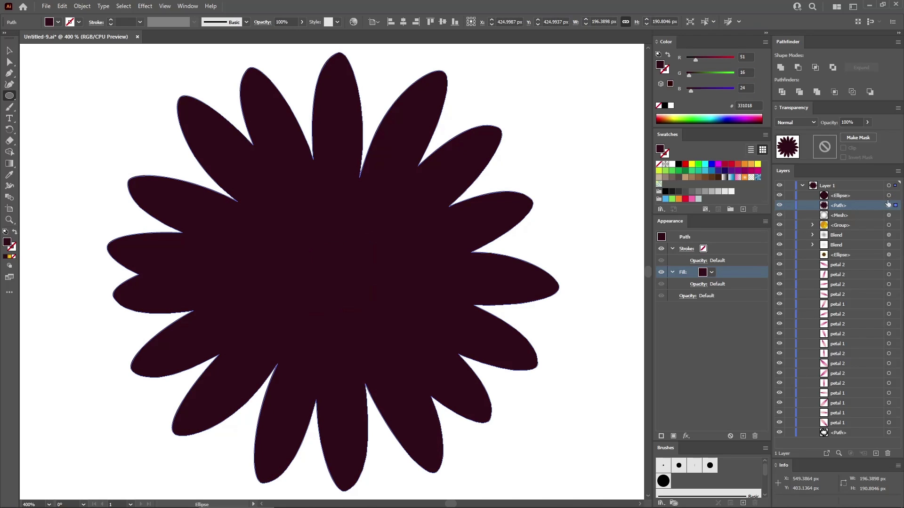
left_click(853, 122)
key("Return")
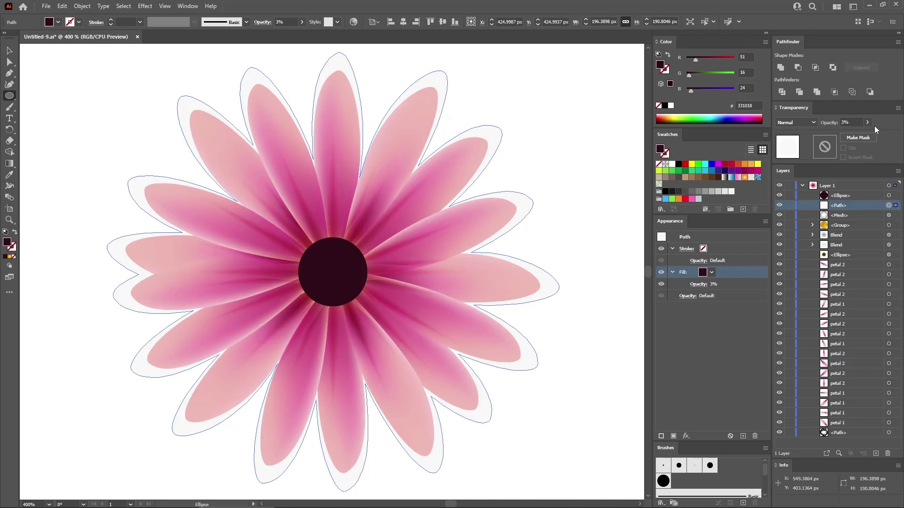
Select the dark circle together with the enlarged outline and set the blend spacing to 30 specified steps
left_click(889, 195, "shift")
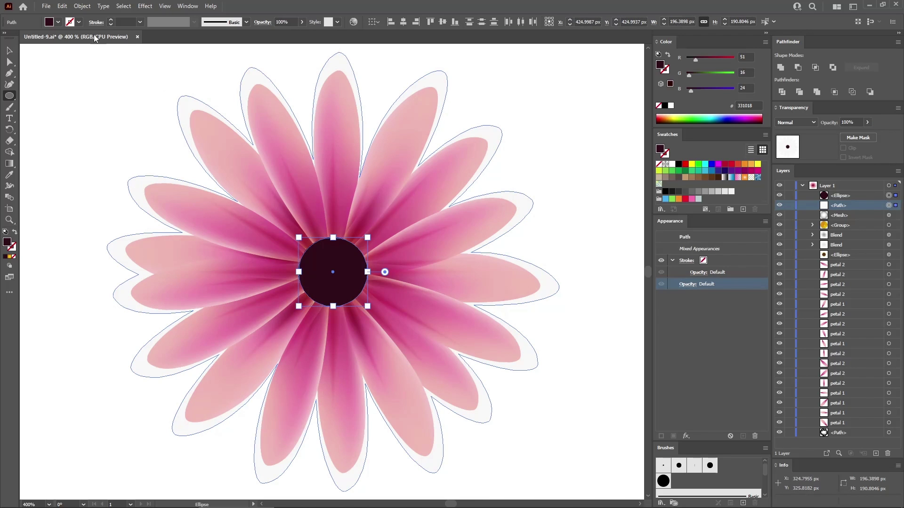
left_click(82, 6)
mouse_move(127, 273)
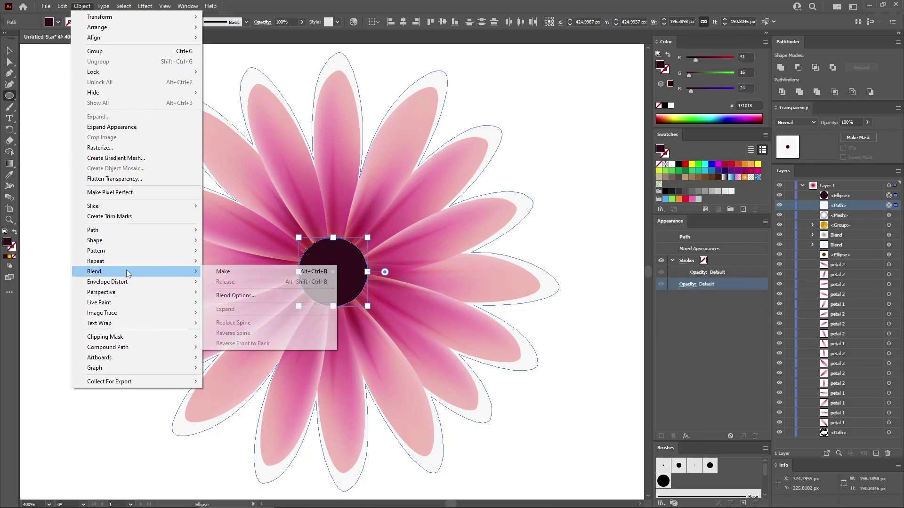
left_click(236, 295)
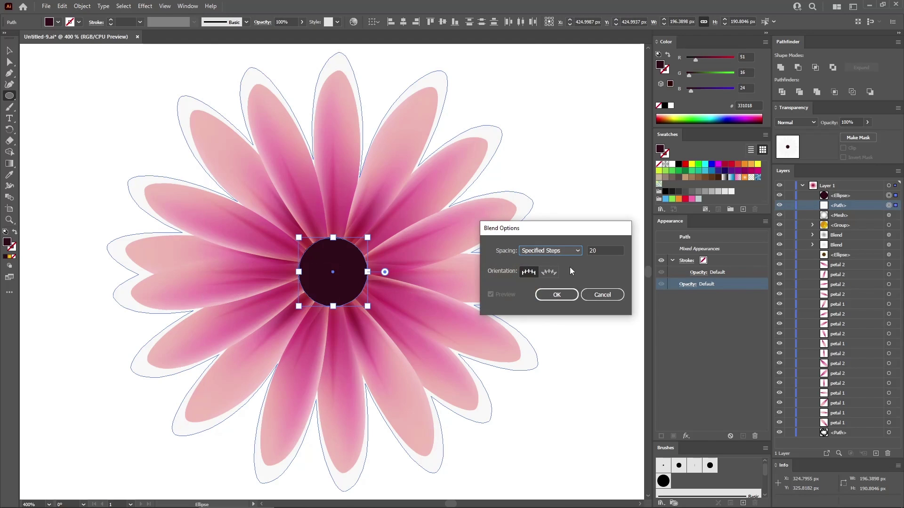
left_click(592, 251)
key("BackSpace")
type("3")
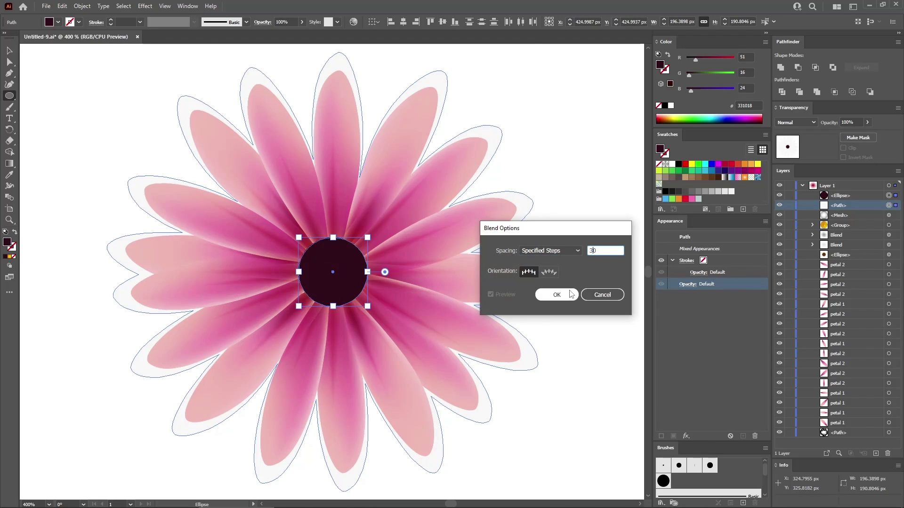
left_click(557, 295)
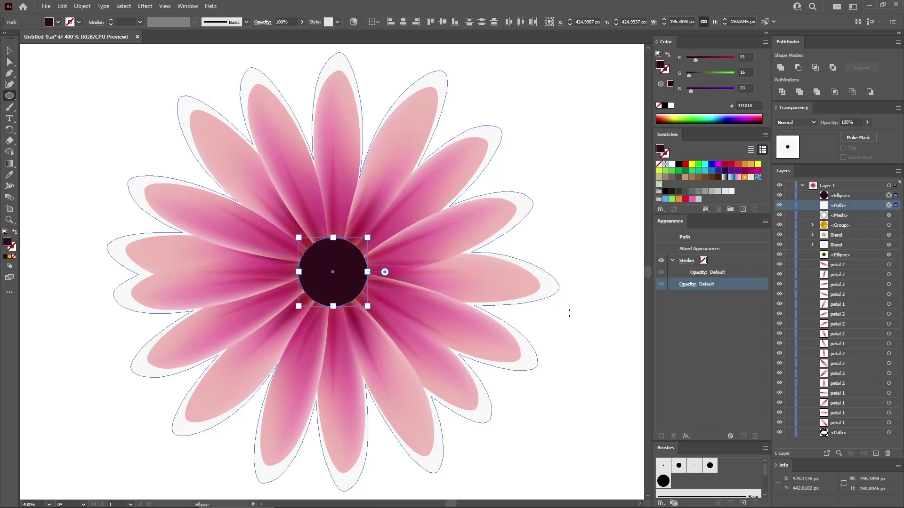
Blend the dark circle with the enlarged outline and move the blend beneath the petals, just above the original outline path
key("a")
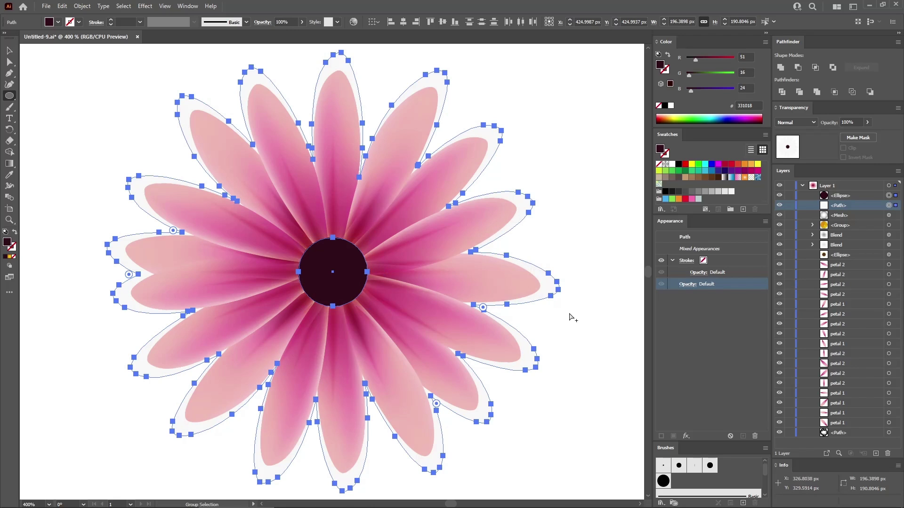
key("ctrl+alt+b")
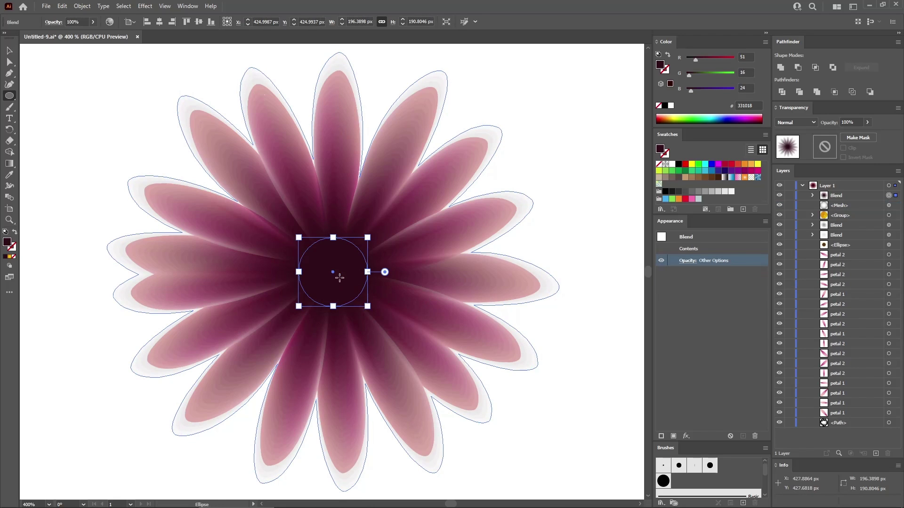
key("v")
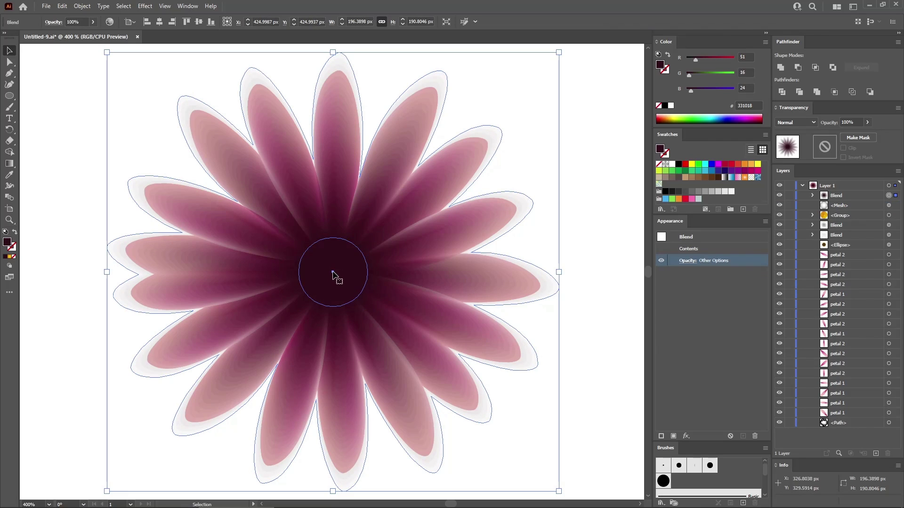
left_click_drag(839, 200, 828, 409)
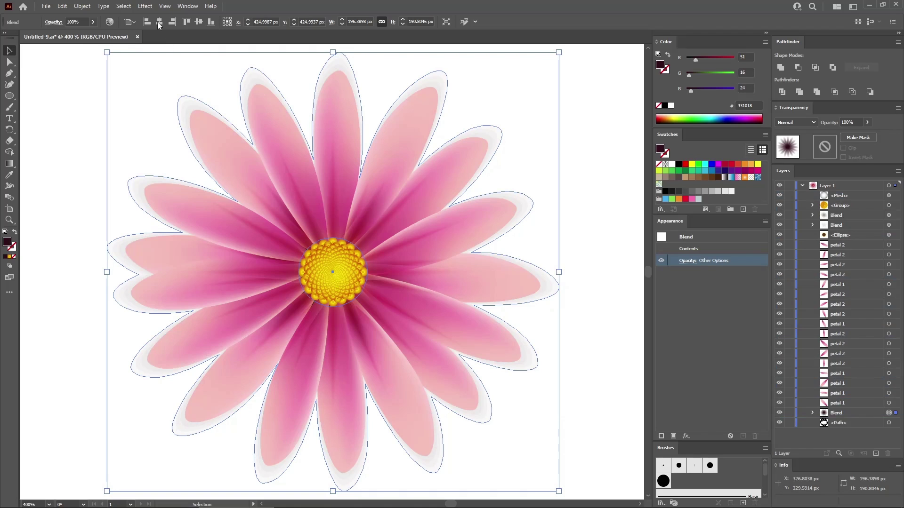
Apply a Gaussian Blur to the dark shadow blend behind the petals and deselect it
left_click(144, 6)
mouse_move(158, 163)
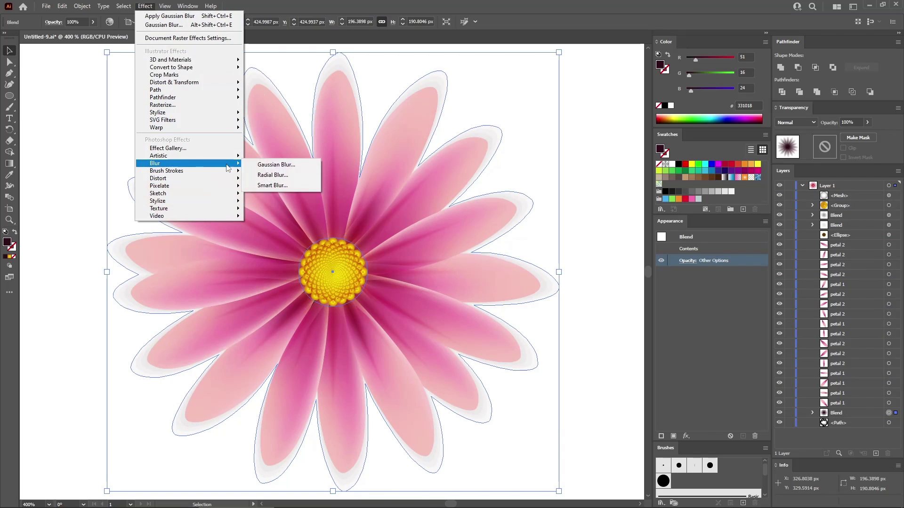
left_click(276, 165)
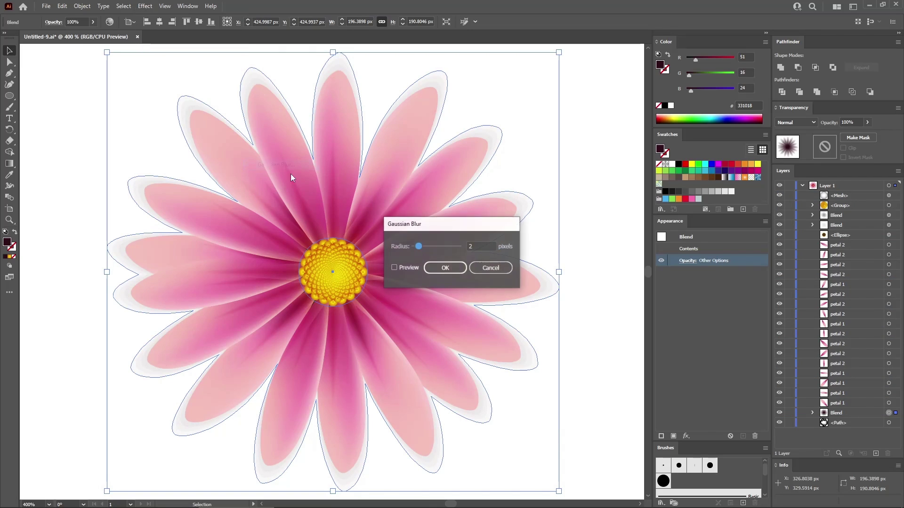
left_click(490, 247)
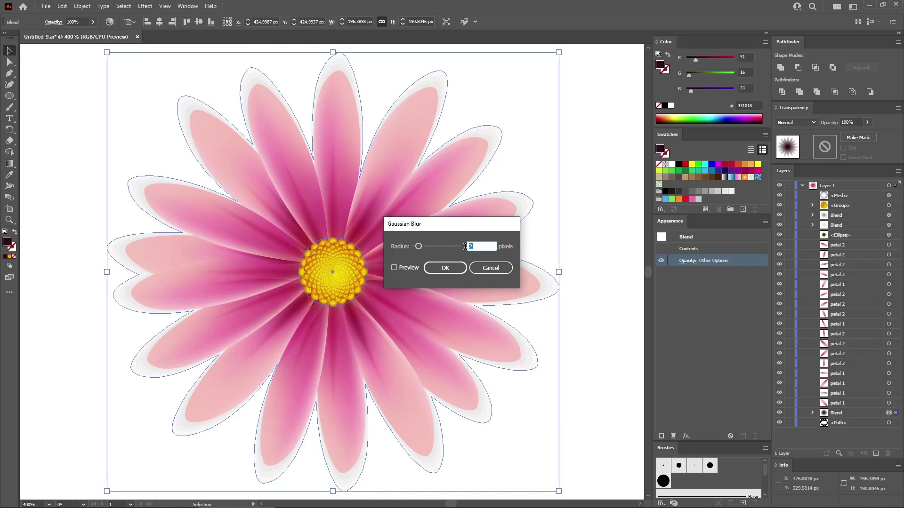
left_click(445, 268)
left_click(566, 310)
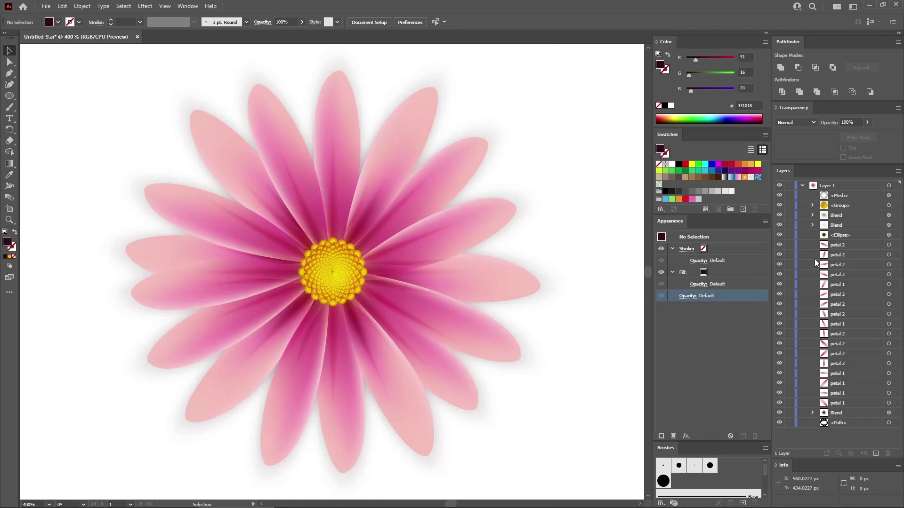
Group the five uppermost petals and start a Drop Shadow effect on the group in Multiply mode
left_click(888, 245)
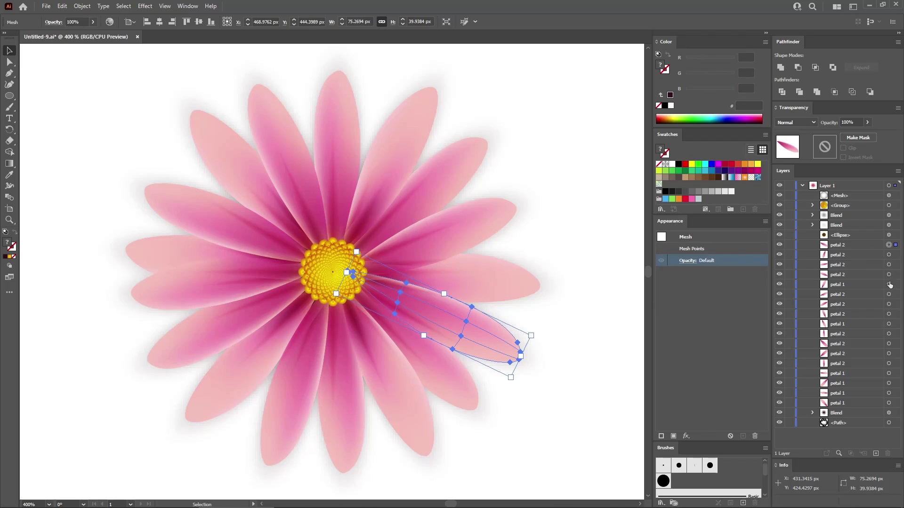
left_click(888, 284, "shift")
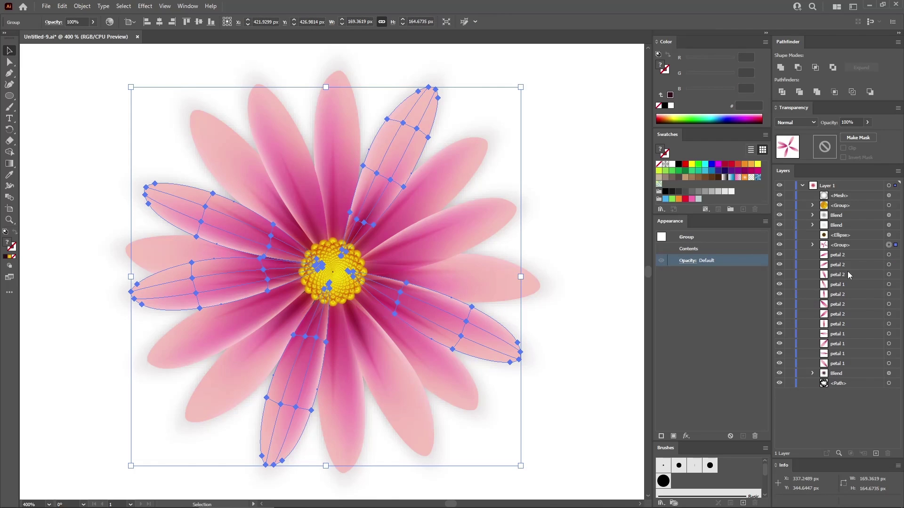
left_click(145, 6)
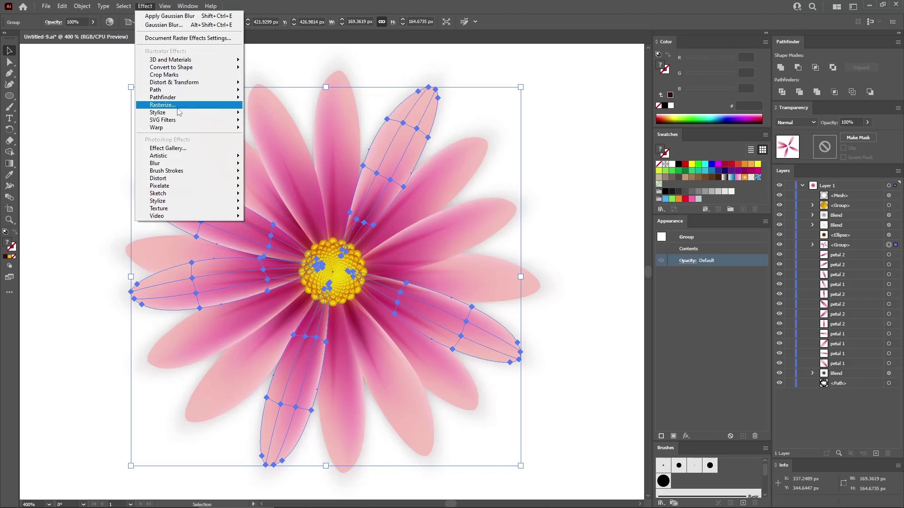
mouse_move(178, 113)
left_click(256, 115)
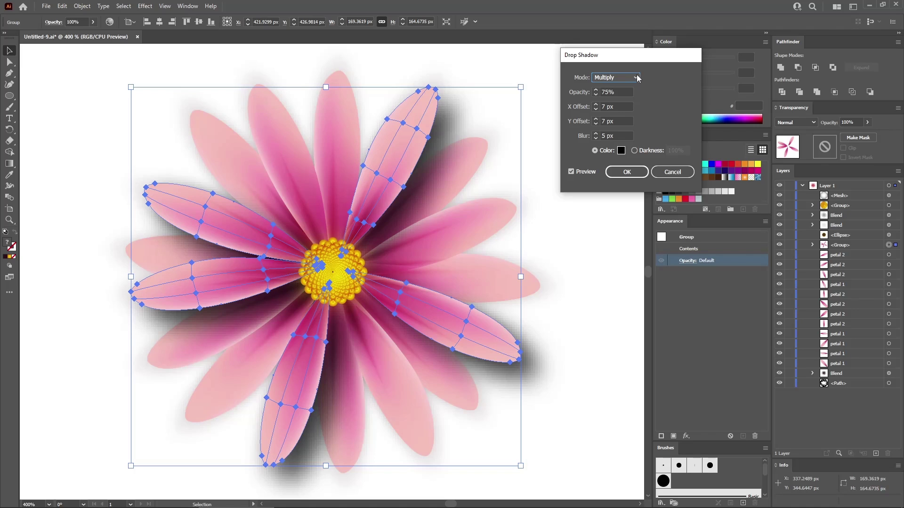
left_click(621, 151)
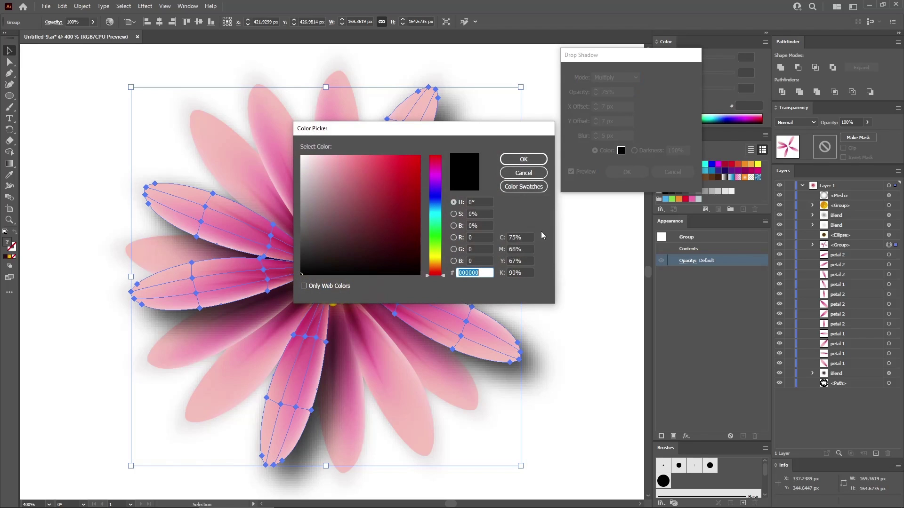
left_click(531, 162)
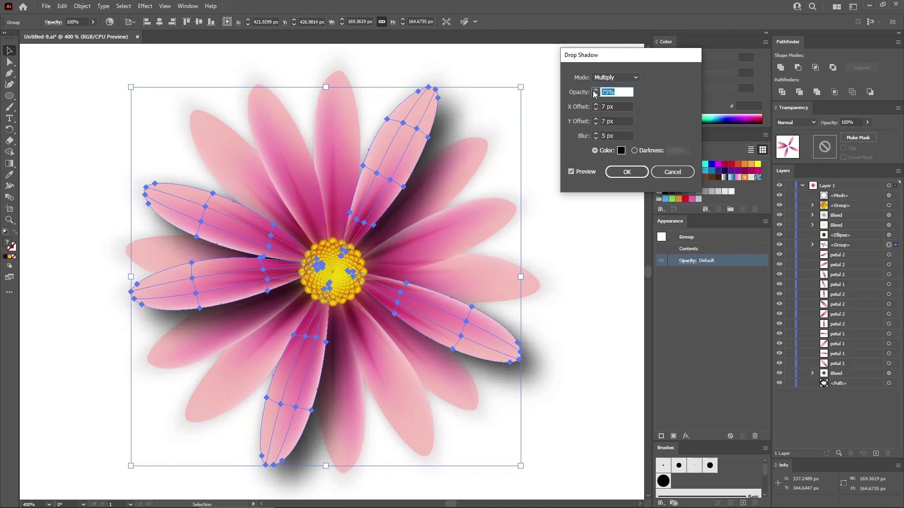
Set the petal group's drop shadow to 30% opacity, 1 px X offset, 2 px Y offset and 3 px blur, and apply it
type("30")
key("Tab")
key("Tab")
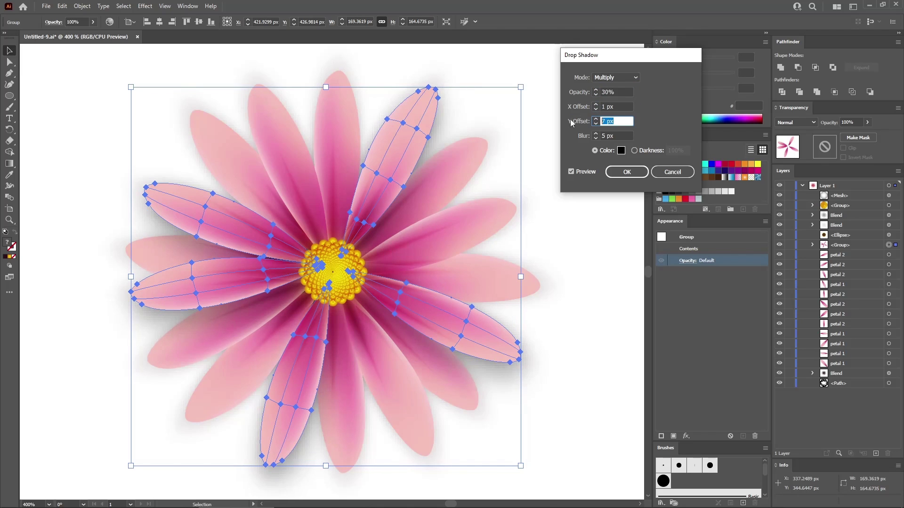
type("2")
key("Tab")
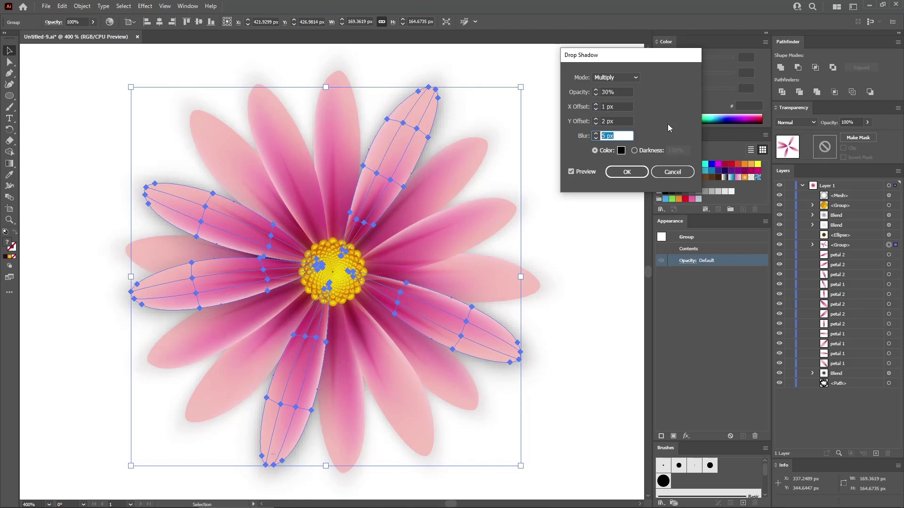
type("3")
left_click(627, 172)
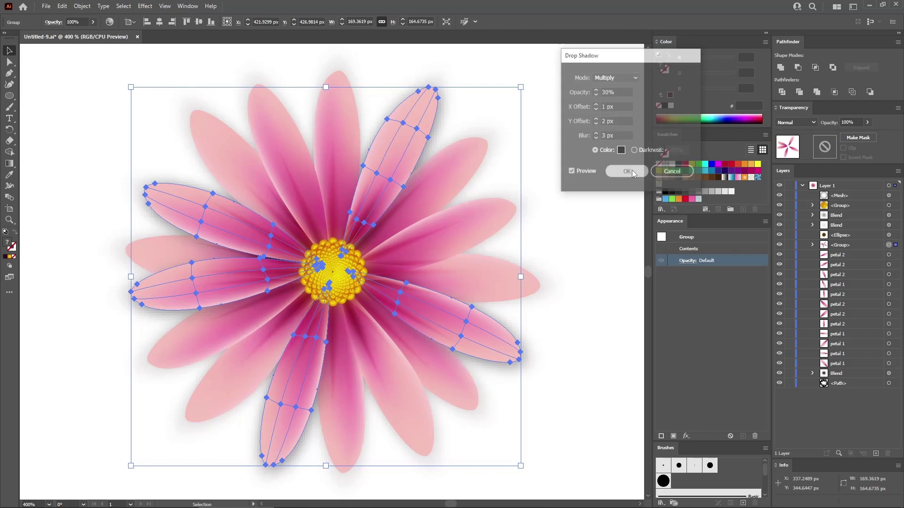
left_click(590, 231)
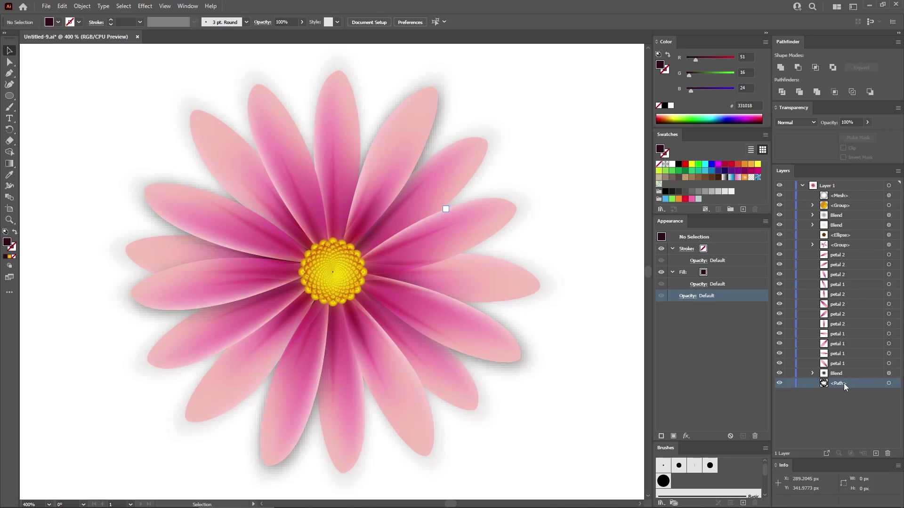
Move the flower outline path directly above the shadowed petal group and use it as the group's clipping mask
left_click_drag(842, 383, 851, 239)
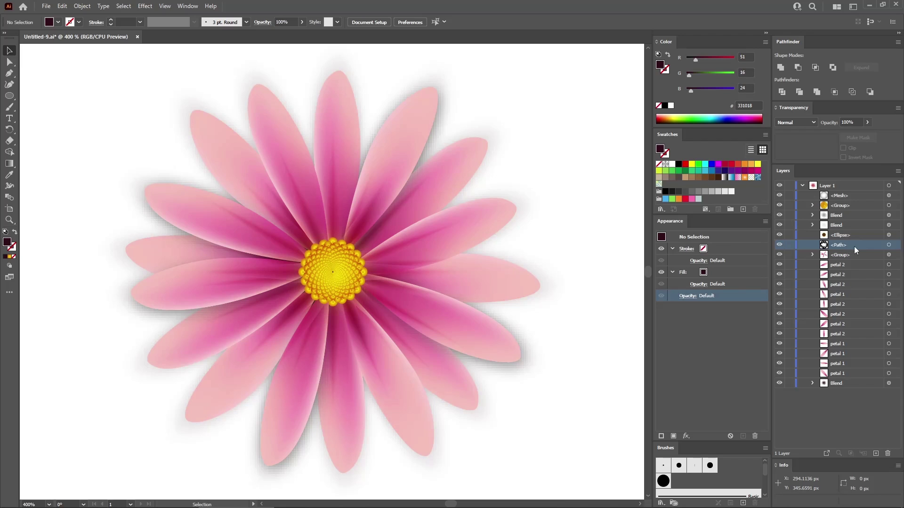
left_click(889, 245)
left_click(889, 254, "shift")
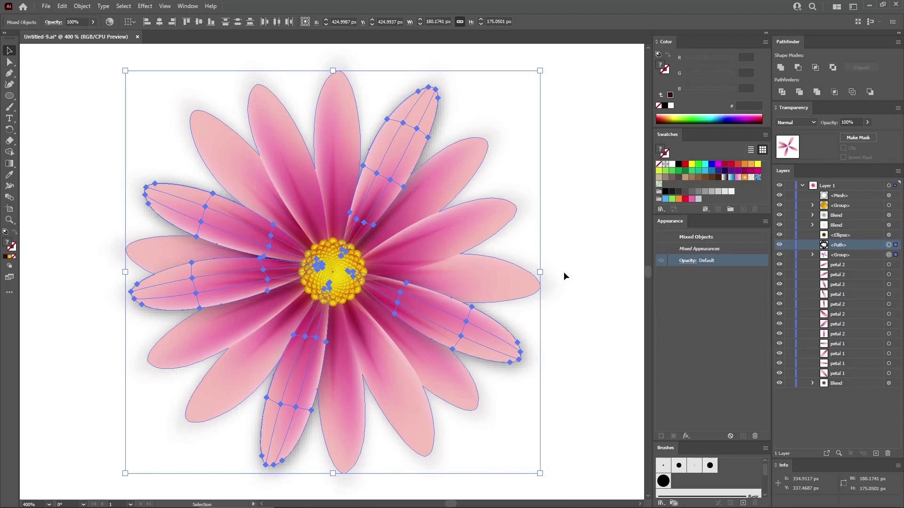
left_click(82, 6)
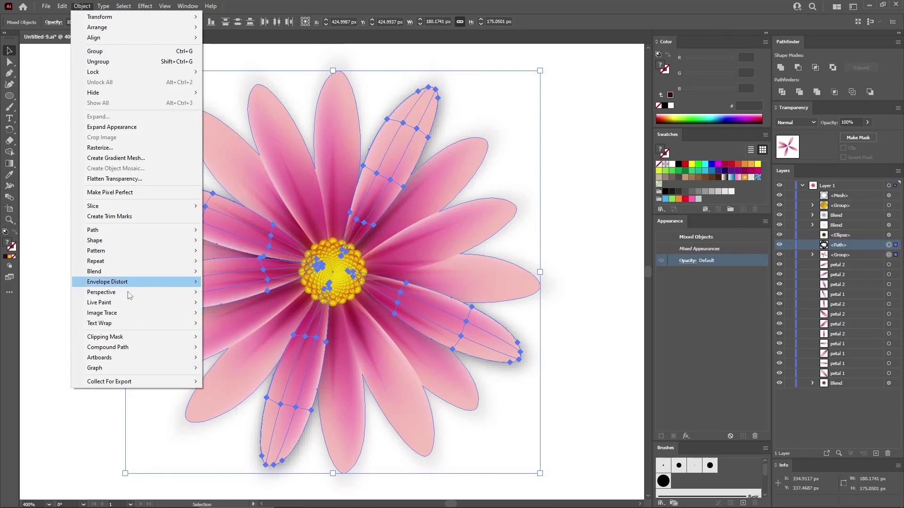
mouse_move(193, 337)
left_click(238, 337)
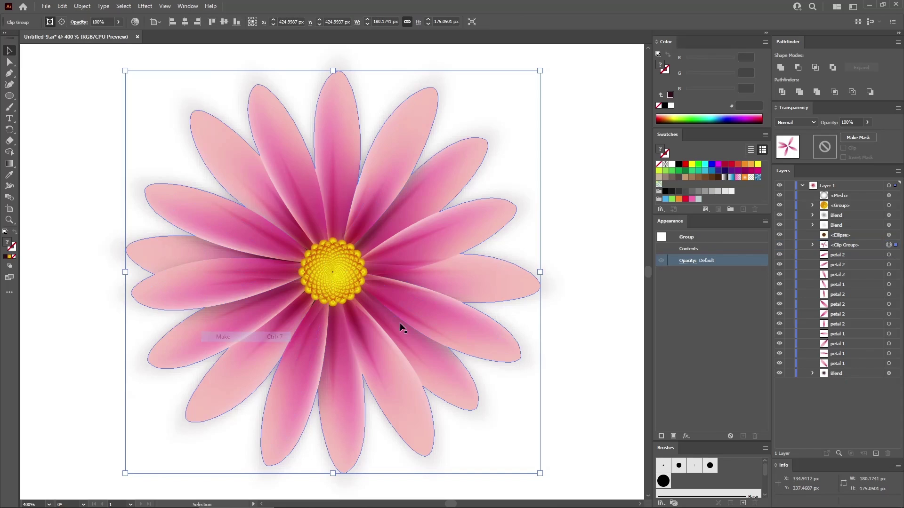
left_click(607, 245)
Group all parts of the flower and paste a copy of the group in front
key("ctrl+minus")
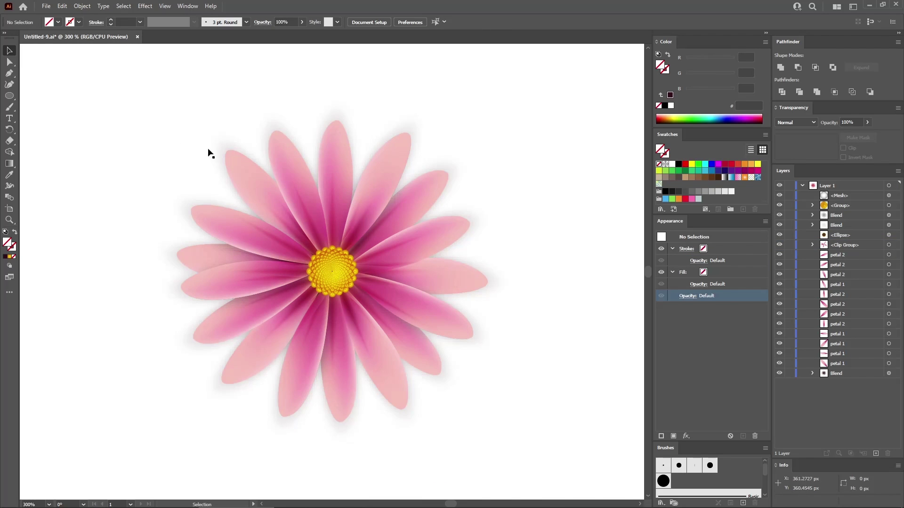
left_click_drag(180, 124, 495, 418)
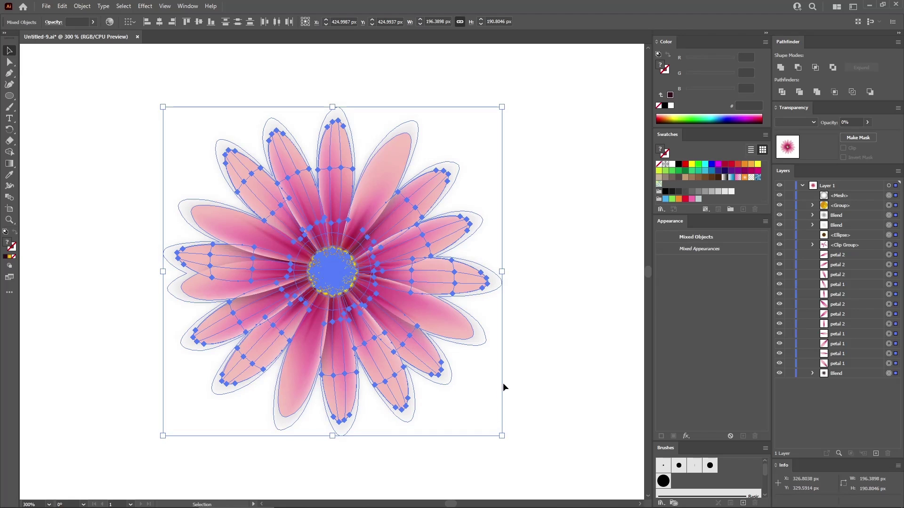
key("ctrl+g")
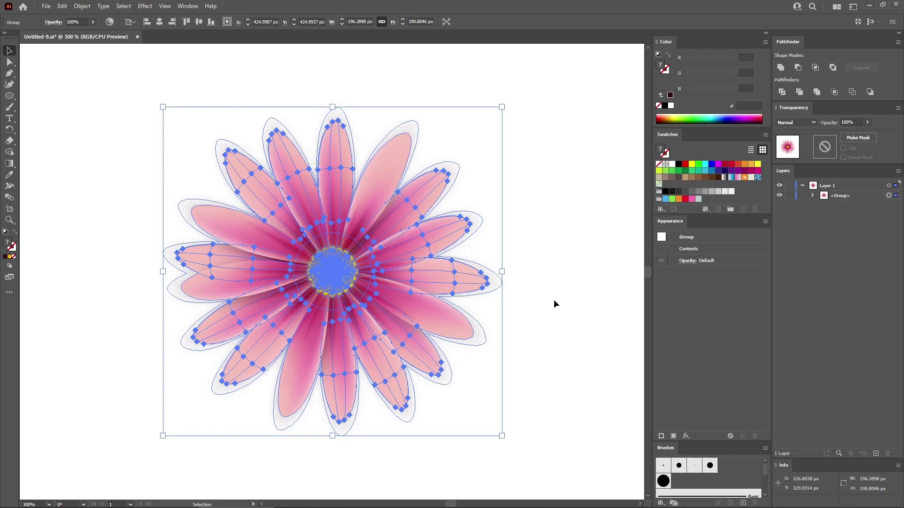
key("a")
key("ctrl+c")
key("ctrl+f")
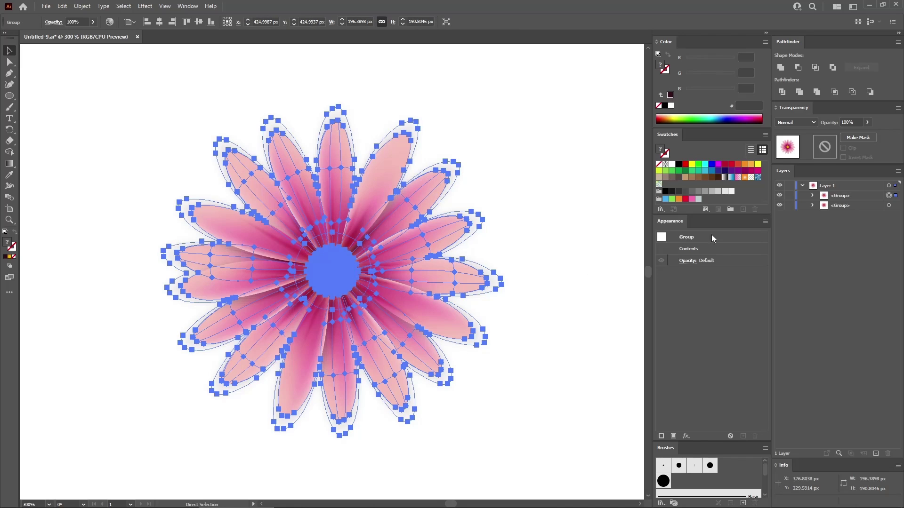
Hide the lower flower group and start Recolor Artwork on all petals of the upper copy, including its clip group
left_click(779, 206)
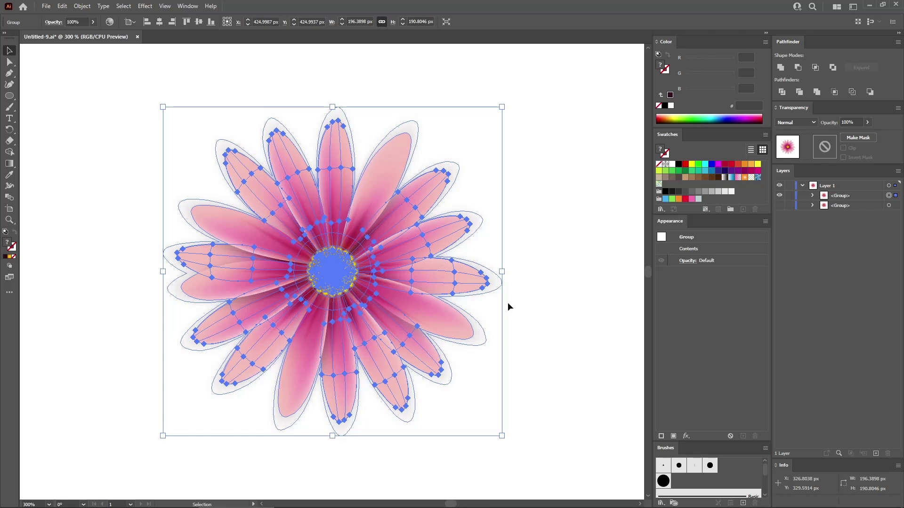
left_click(812, 195)
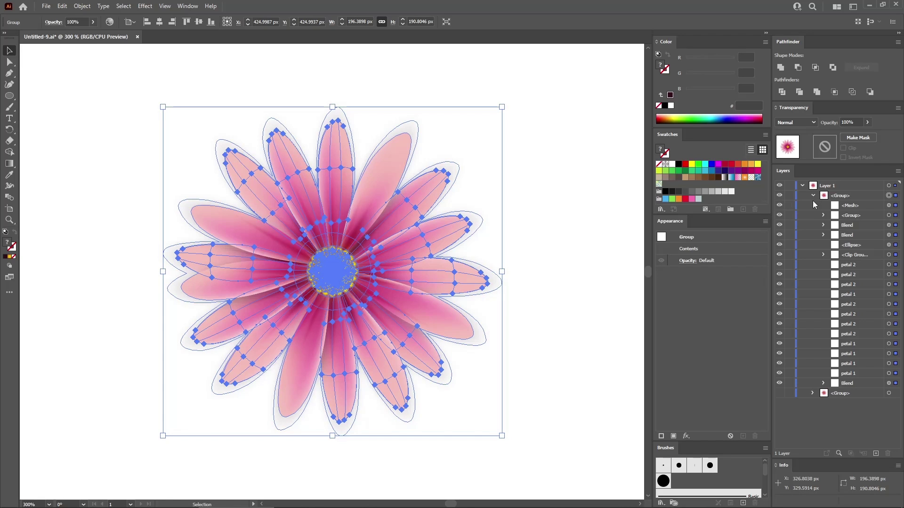
left_click_drag(889, 259, 887, 375)
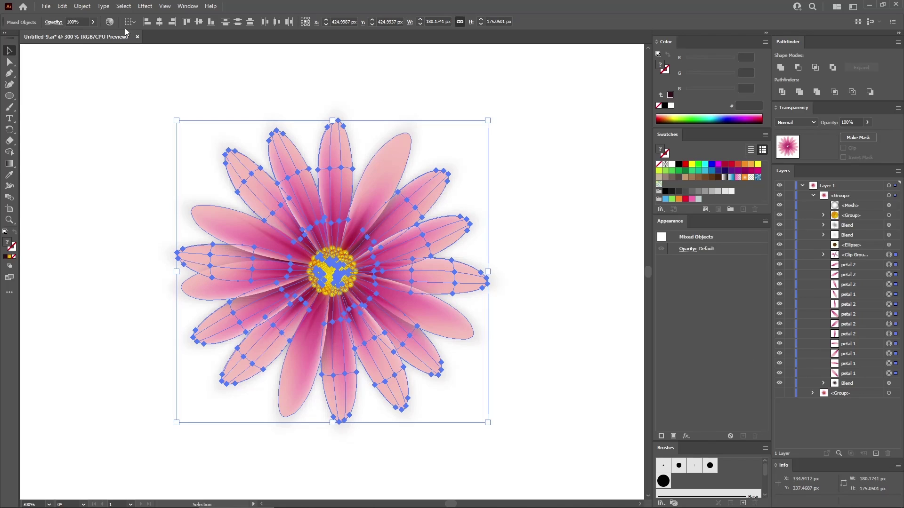
left_click(110, 22)
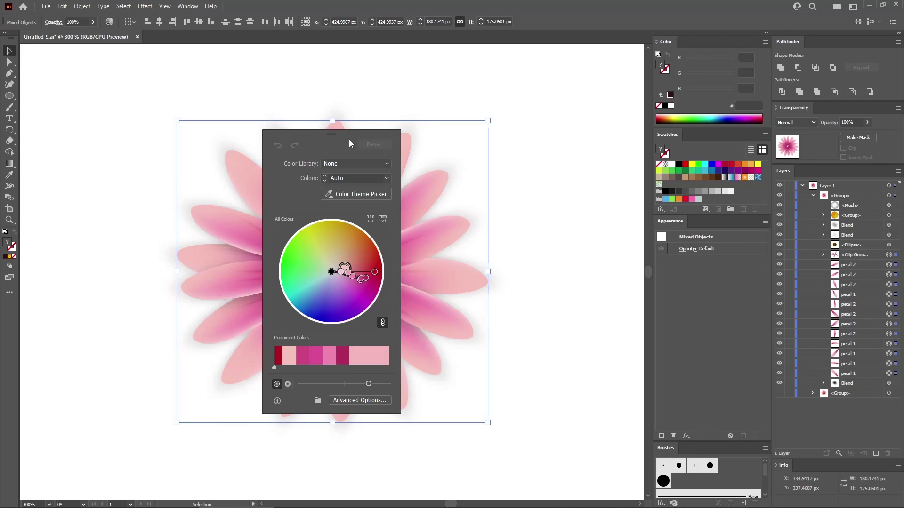
left_click_drag(335, 135, 586, 134)
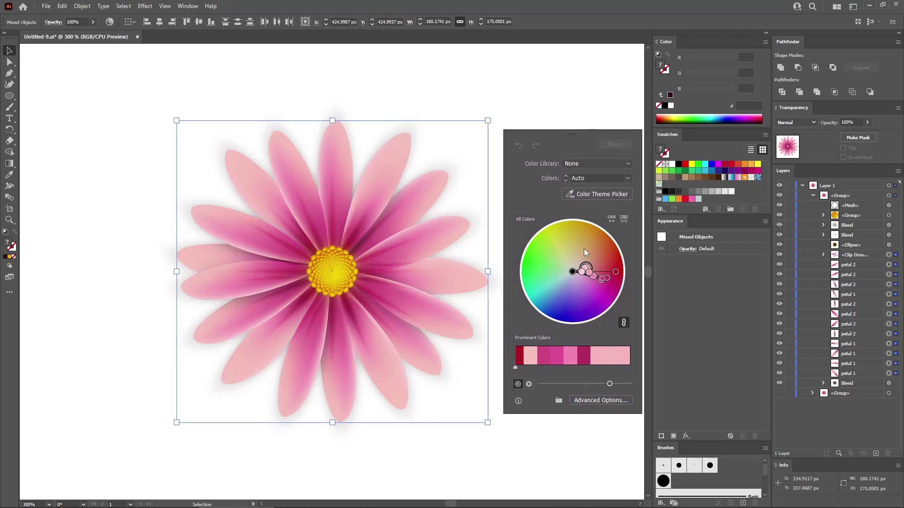
Try shifting the petals' linked colors to blue on the color wheel, and reset them
left_click_drag(589, 268, 574, 285)
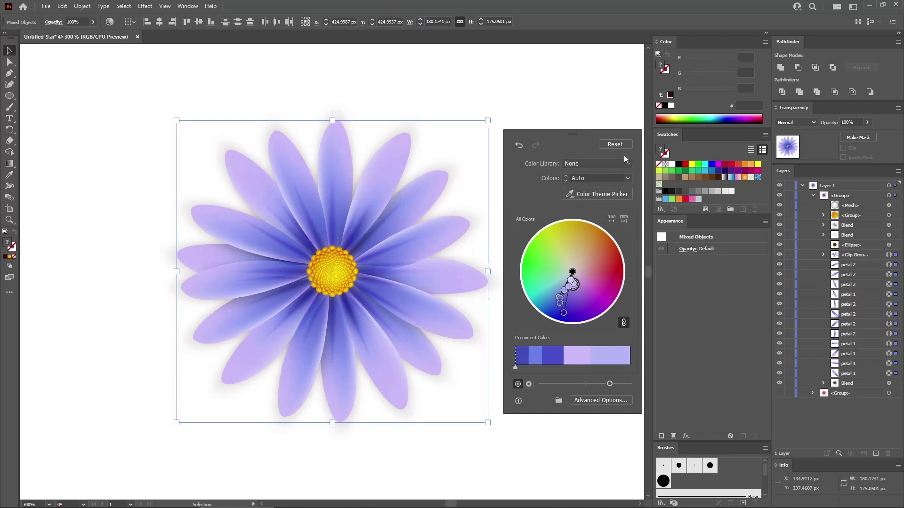
left_click(618, 145)
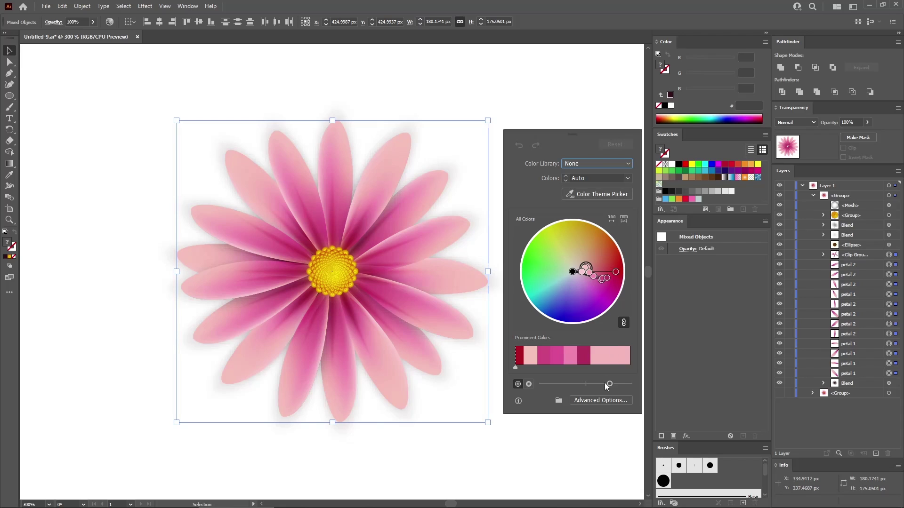
Recolor the petals in the advanced recolor options by editing the light pink base color to RGB 217, 140, 198
left_click(603, 399)
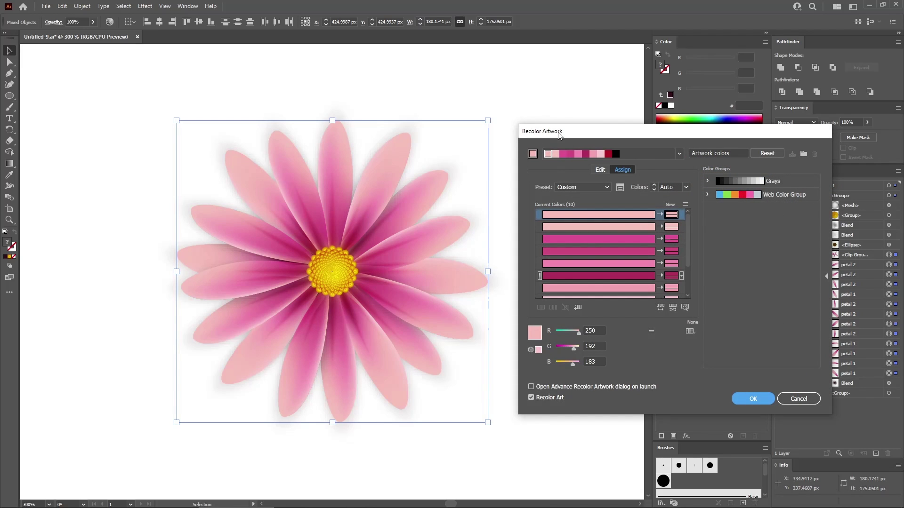
left_click(599, 169)
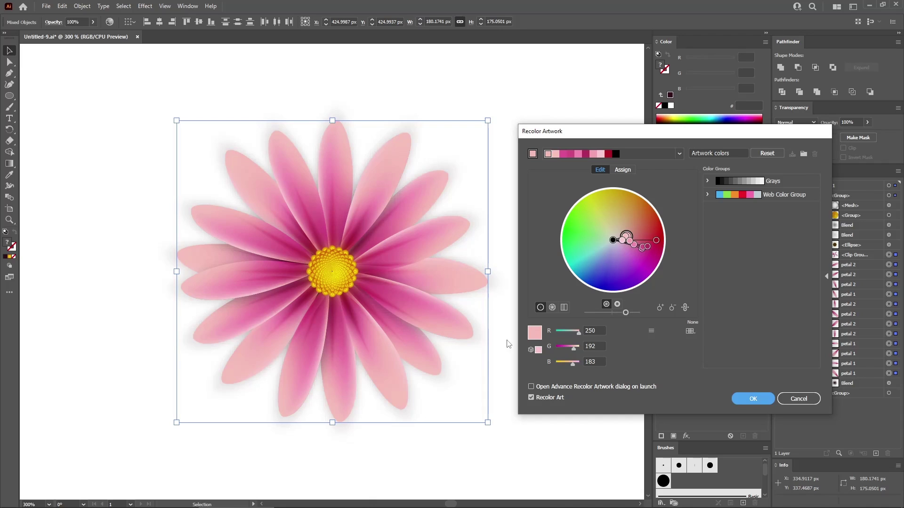
left_click(587, 331)
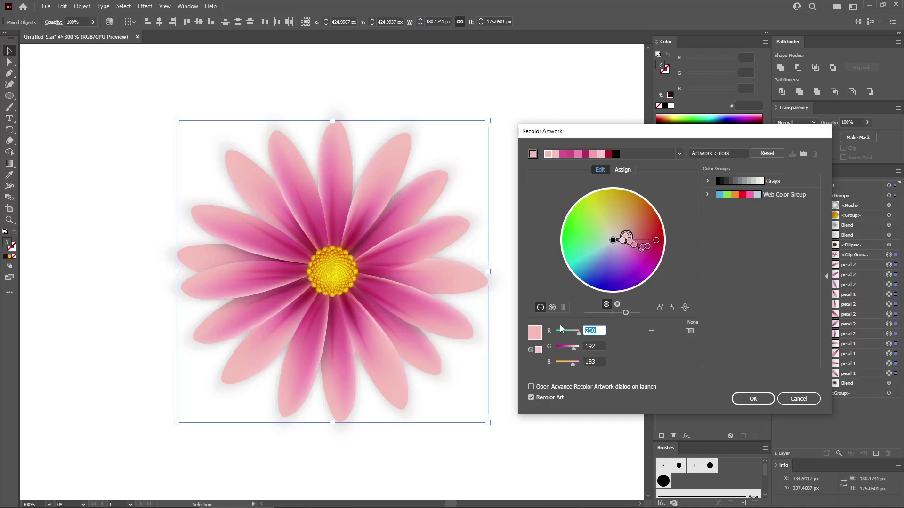
type("217")
key("Tab")
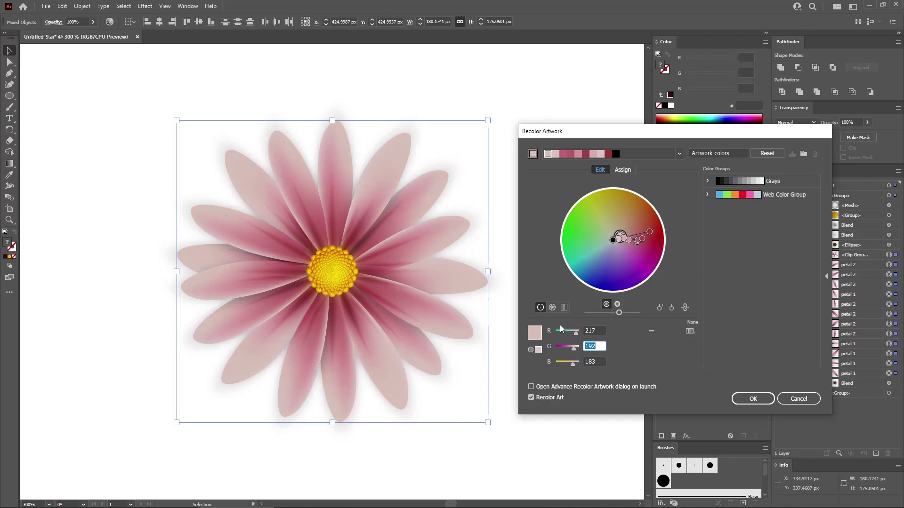
type("140")
key("Tab")
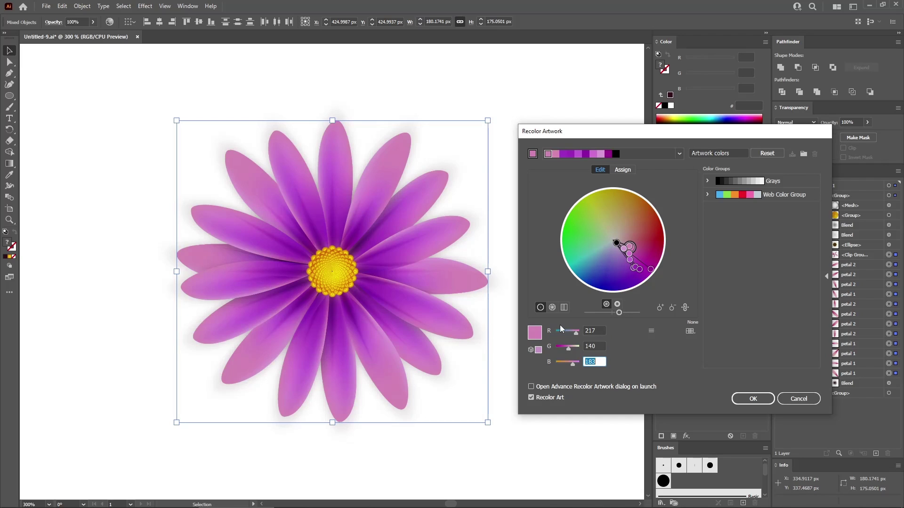
type("198")
key("Tab")
left_click(749, 398)
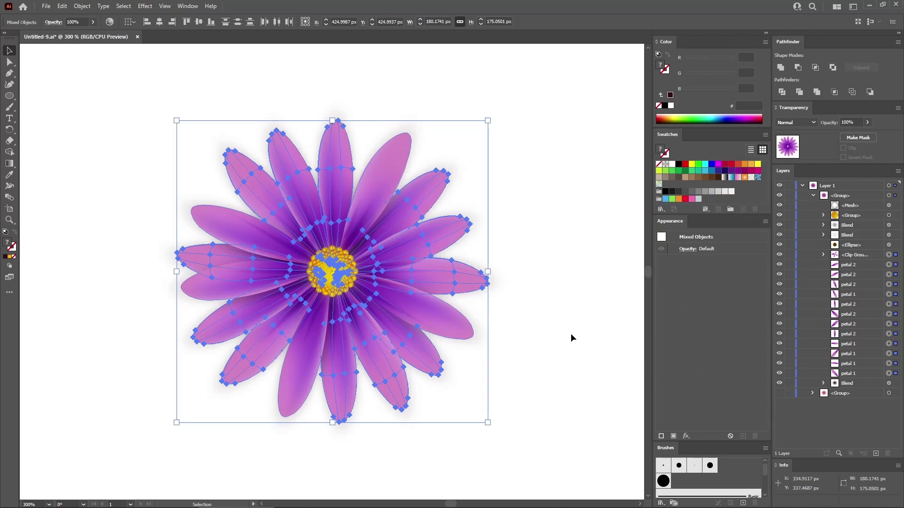
Deselect the petals, collapse the upper flower group, and draw a 50 × 150 px ellipse beside the flower
left_click(570, 332)
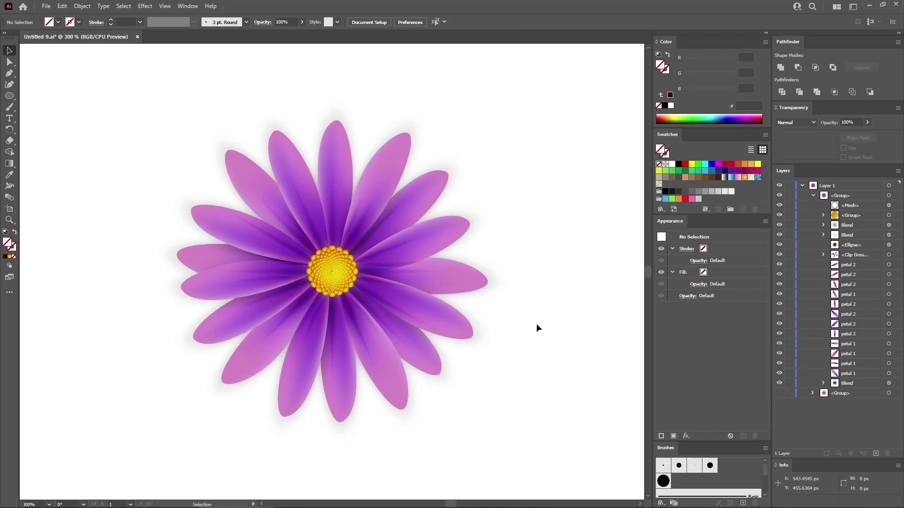
left_click(814, 195)
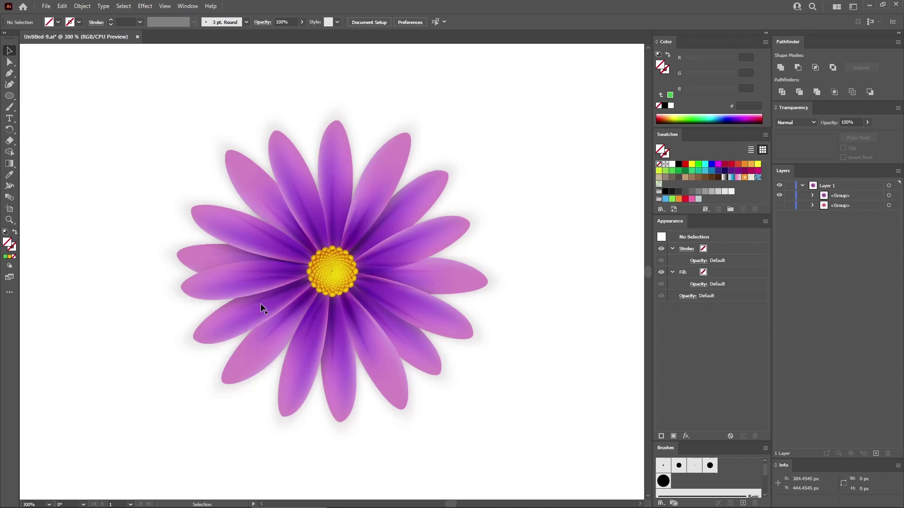
left_click(9, 96)
left_click(468, 159)
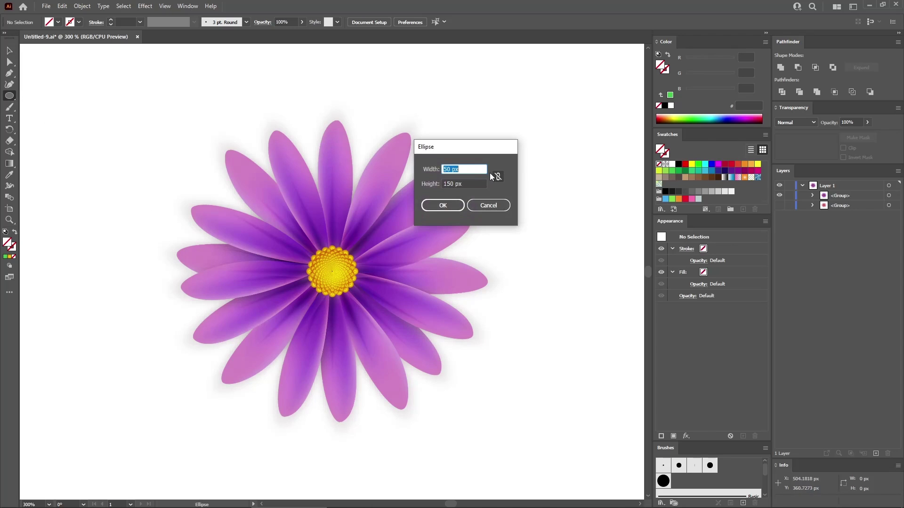
key("Tab")
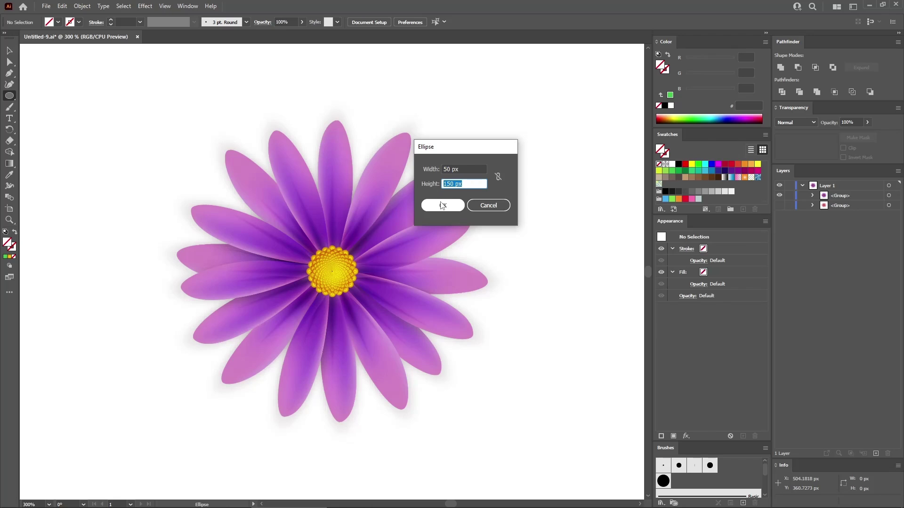
left_click(442, 206)
Fill the ellipse with the green swatch (RGB 57, 181, 74) and convert its top anchor point to a sharp corner
left_click(724, 272)
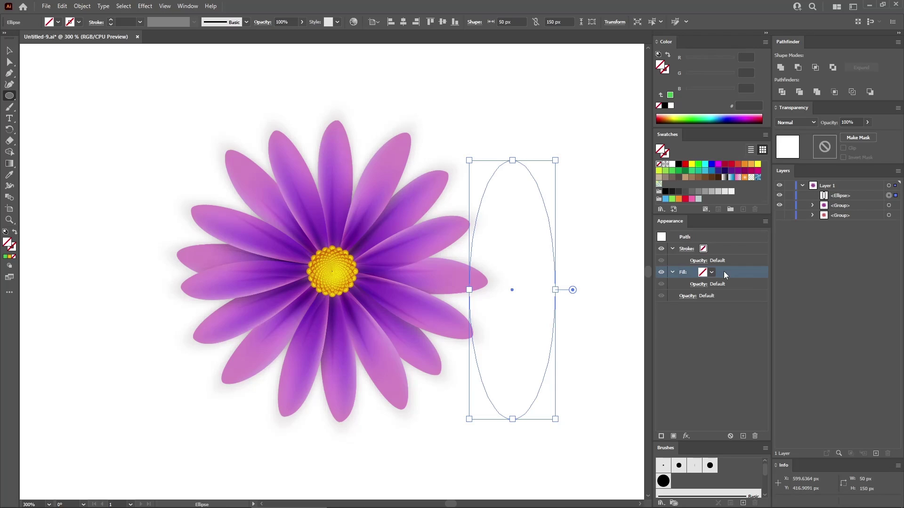
left_click(672, 171)
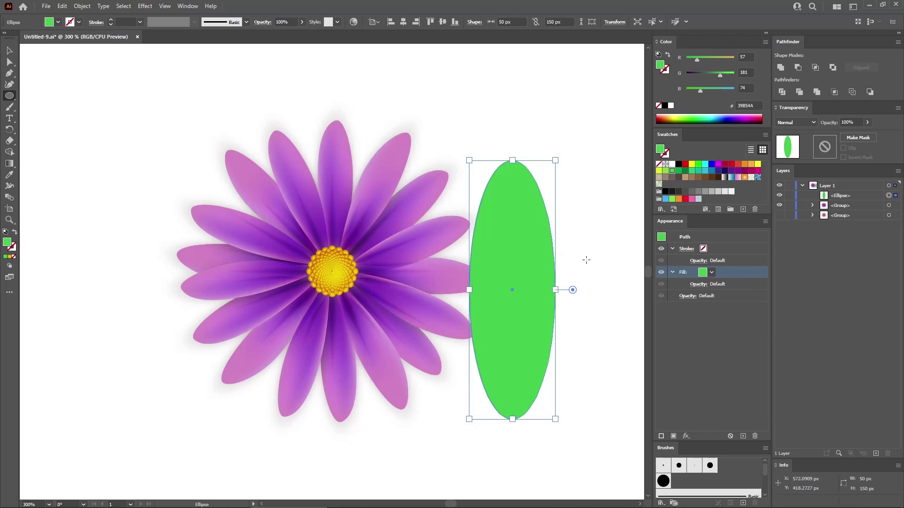
key("shift+c")
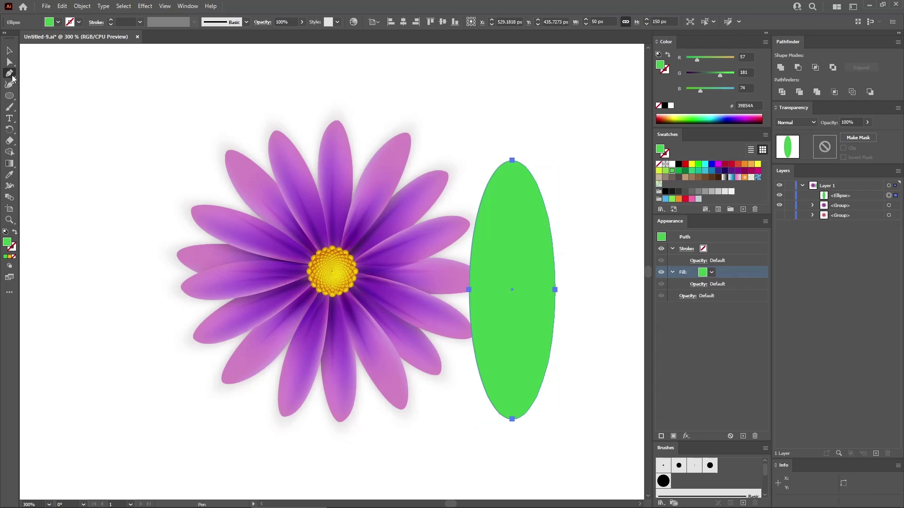
left_click(512, 161)
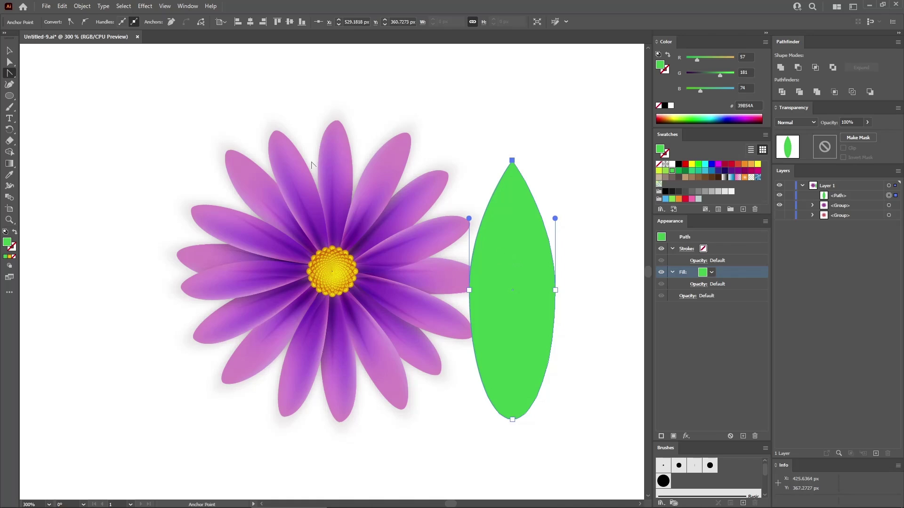
Set the keyboard increment to 1 px and nudge the leaf shape's two side anchor points down by 20 px
left_click(13, 64)
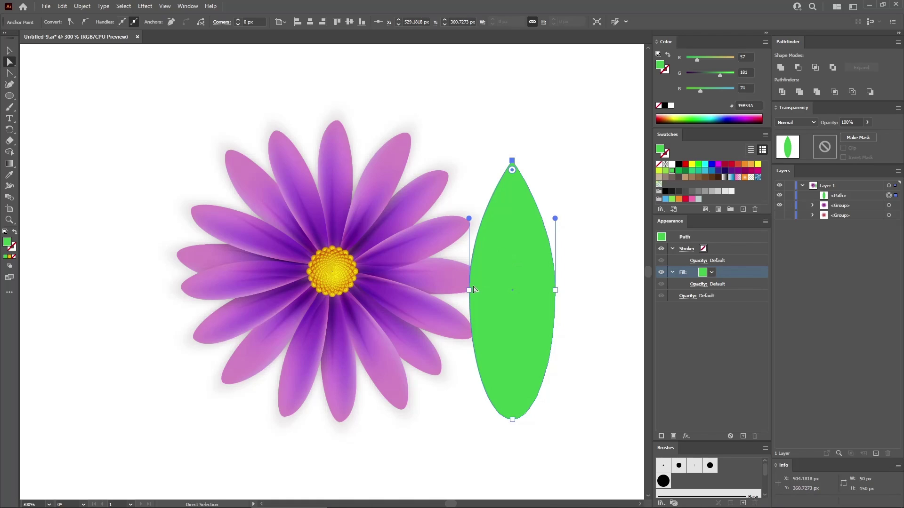
left_click(469, 290)
left_click(555, 291, "shift")
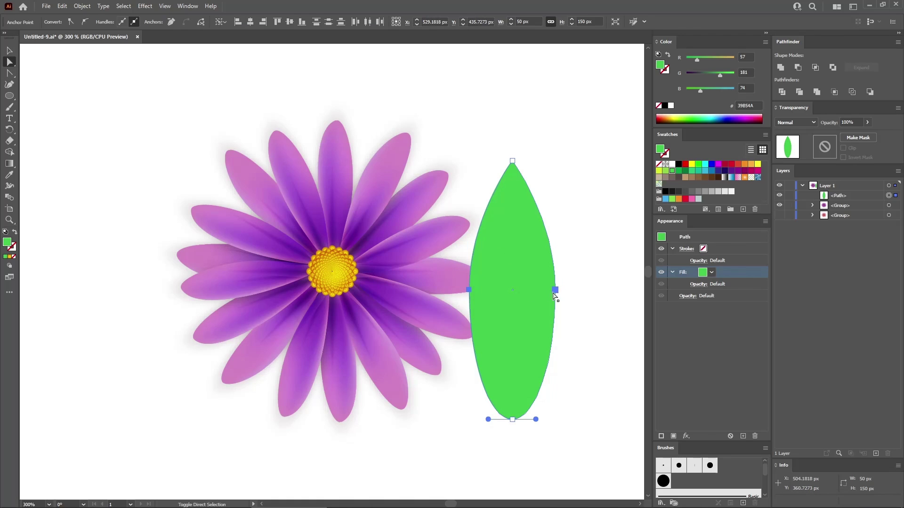
left_click(60, 7)
mouse_move(196, 305)
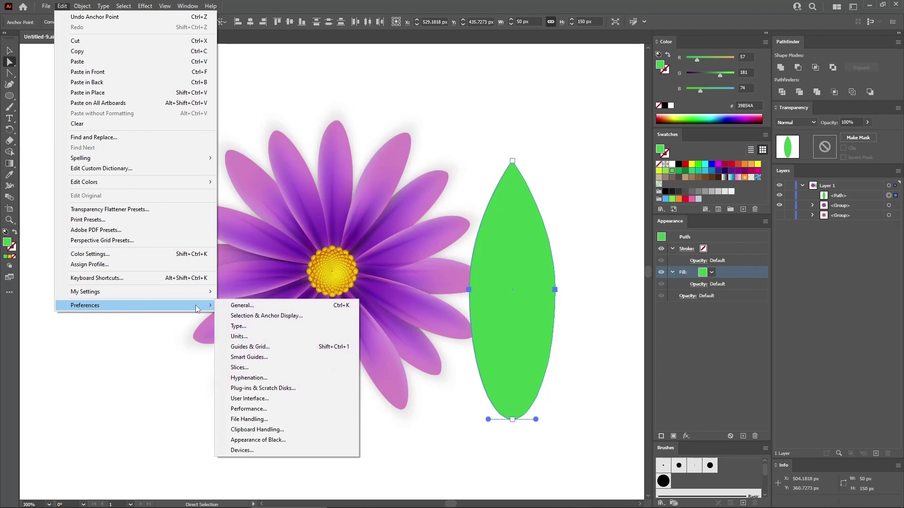
left_click(249, 306)
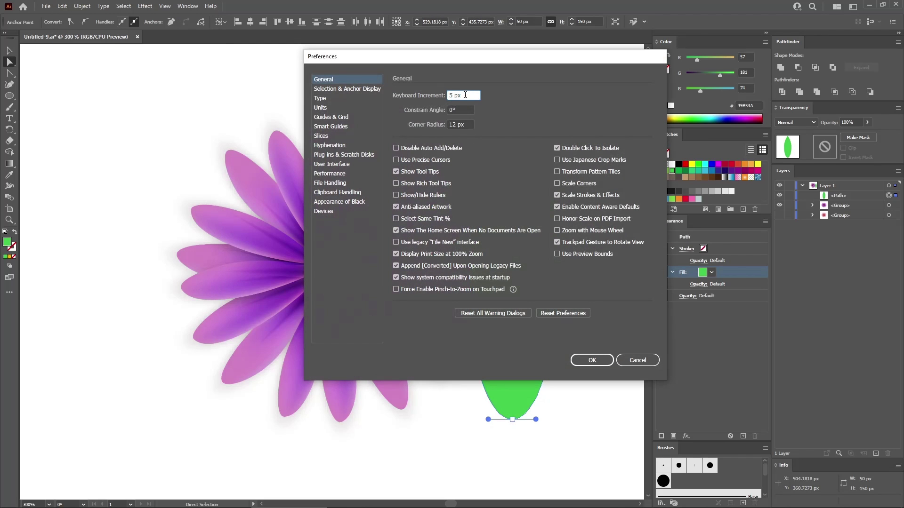
type("1")
left_click(590, 360)
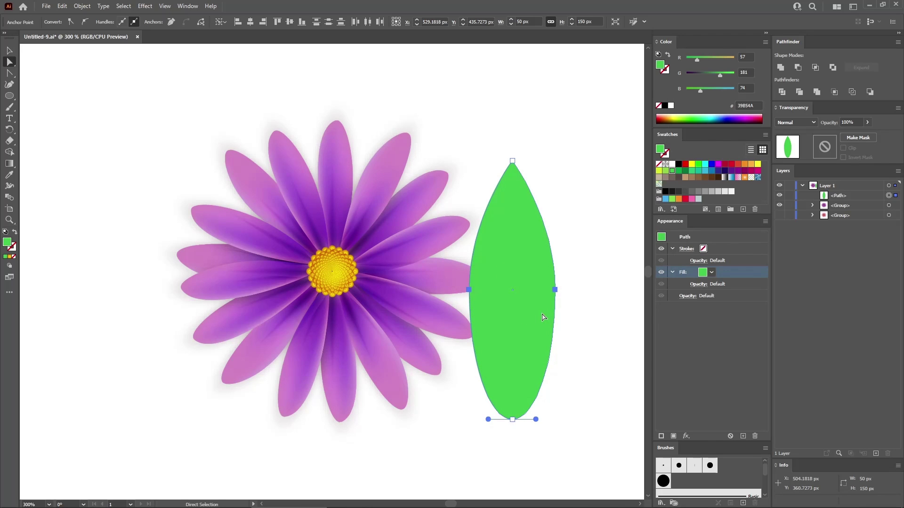
key("shift")
key("shift+Down")
key("shift+Down")
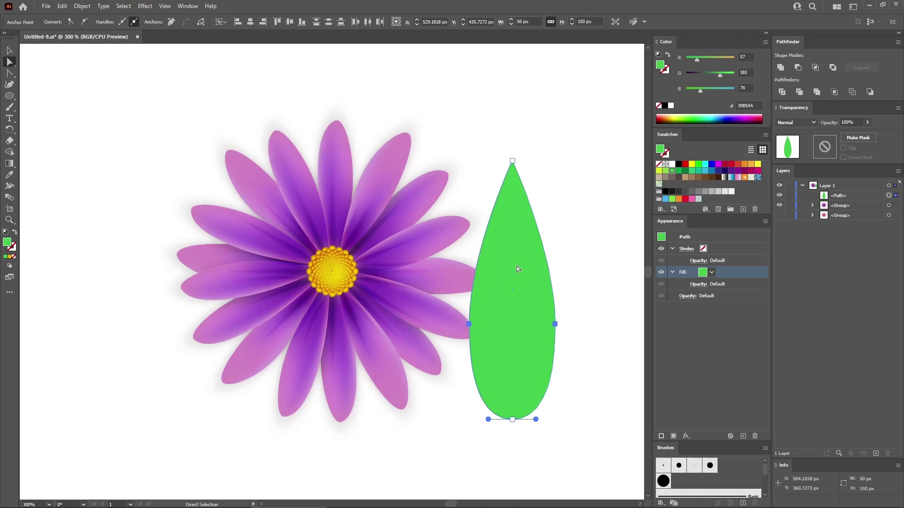
Convert the whole leaf shape into a gradient mesh with 3 rows, 3 columns and Flat appearance
left_click(510, 301)
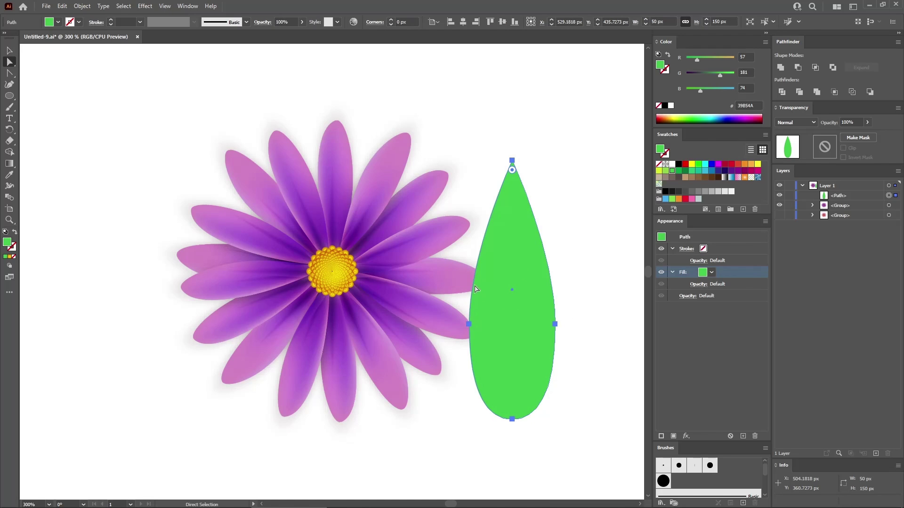
left_click(82, 6)
left_click(117, 157)
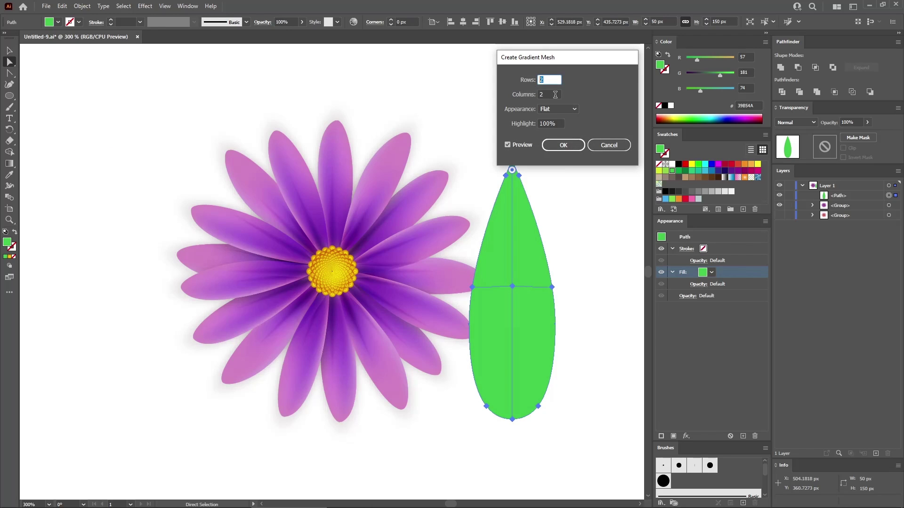
type("3")
key("Tab")
type("3")
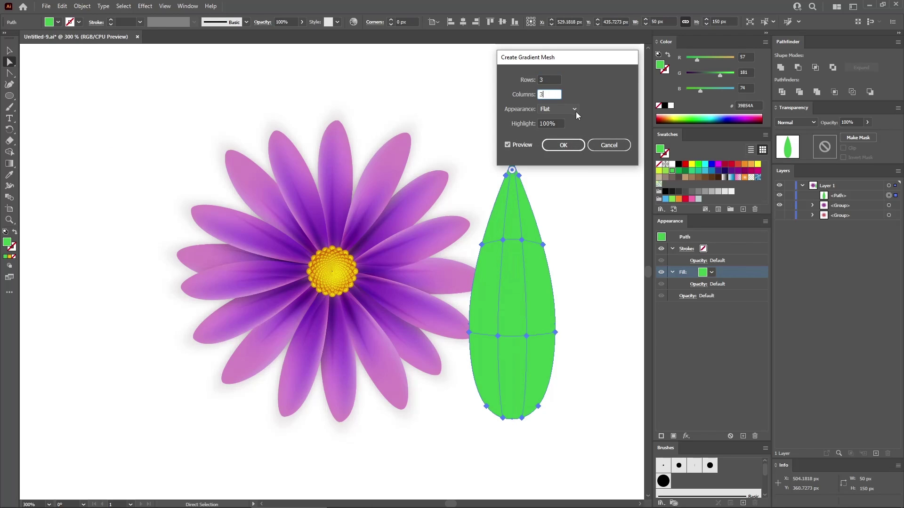
left_click(574, 144)
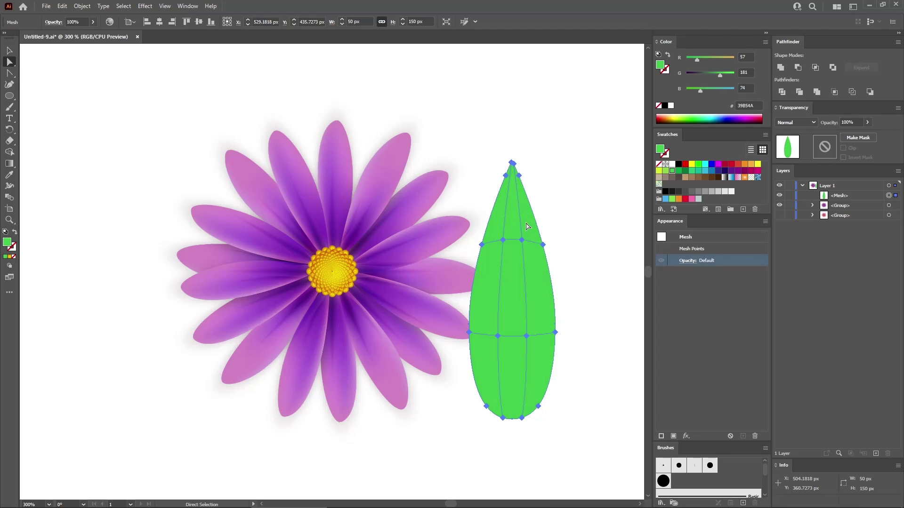
Color the mesh points at the leaf's pointed tip with RGB 177, 166, 60
left_click_drag(536, 142, 494, 190)
left_click(738, 57)
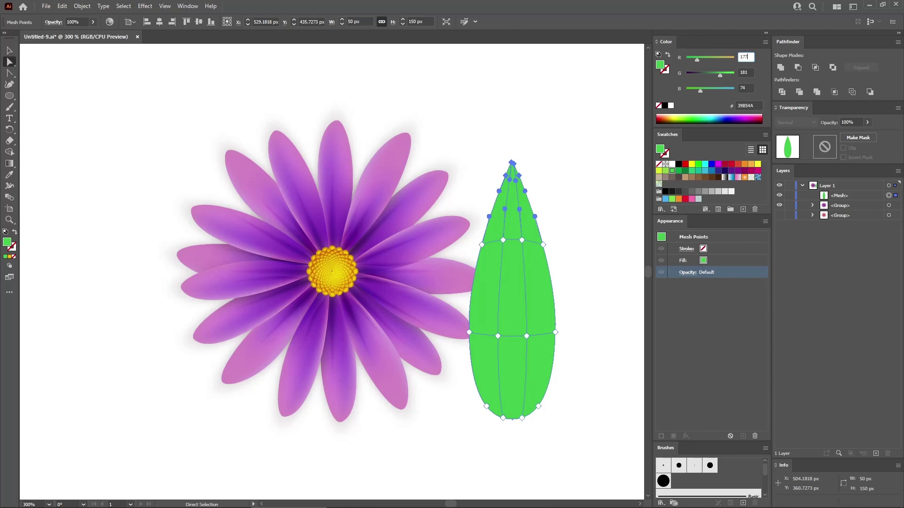
key("Tab")
type("166")
key("Tab")
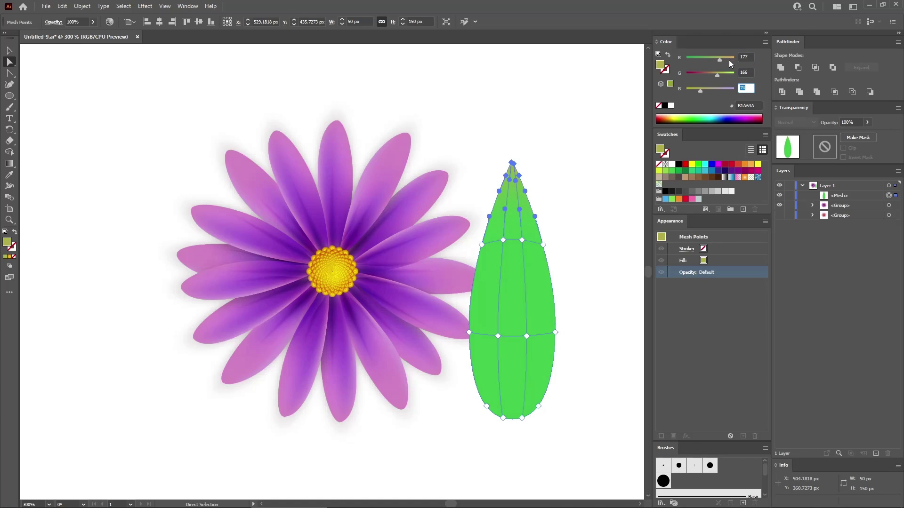
type("60")
key("Return")
Recolor the two middle mesh points on the leaf's left edge to a darker green with red 86 and green 128
left_click(481, 244)
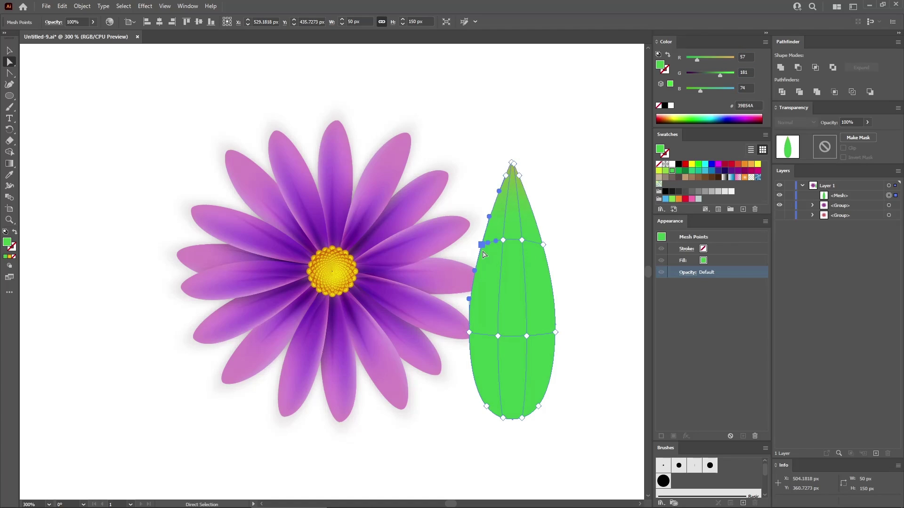
left_click(469, 332, "shift")
left_click(746, 57)
type("86")
key("Tab")
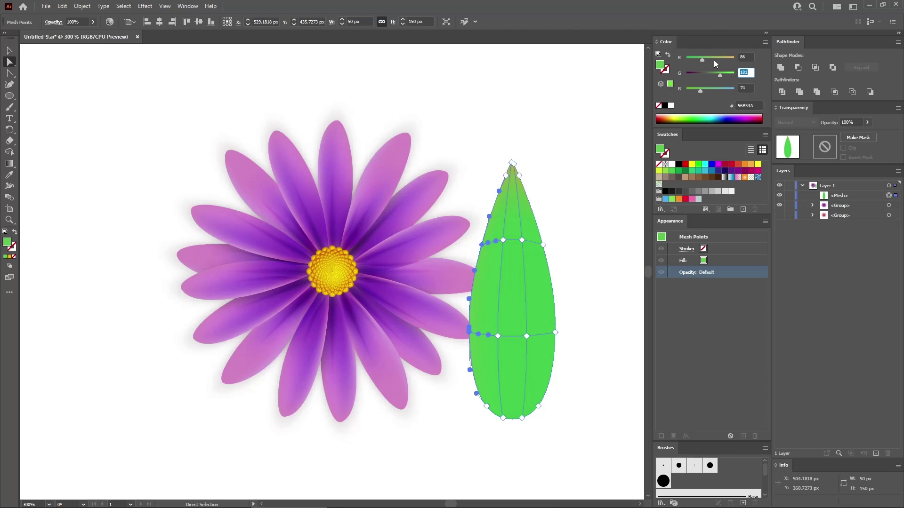
type("12")
key("Tab")
type("4")
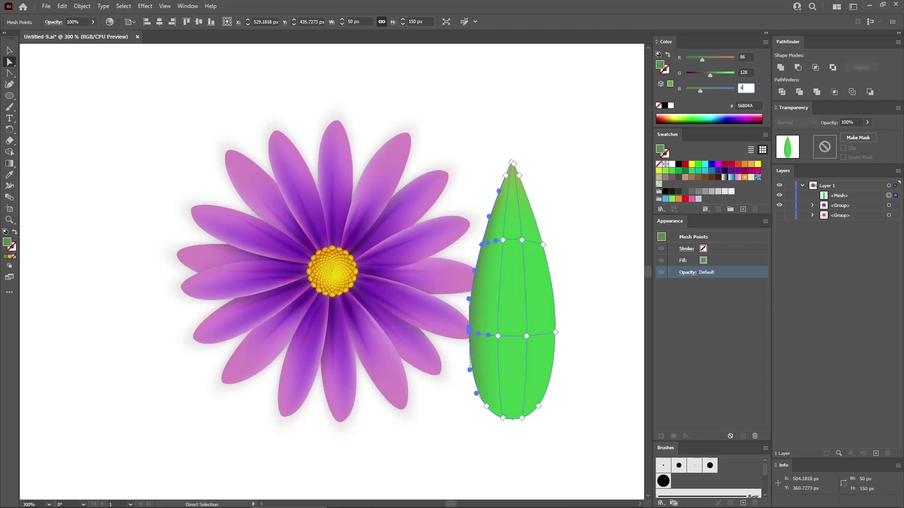
key("Return")
Color the two inner mesh points of the leaf's left column line with RGB 103, 149, 51
left_click(503, 240)
left_click(498, 336, "shift")
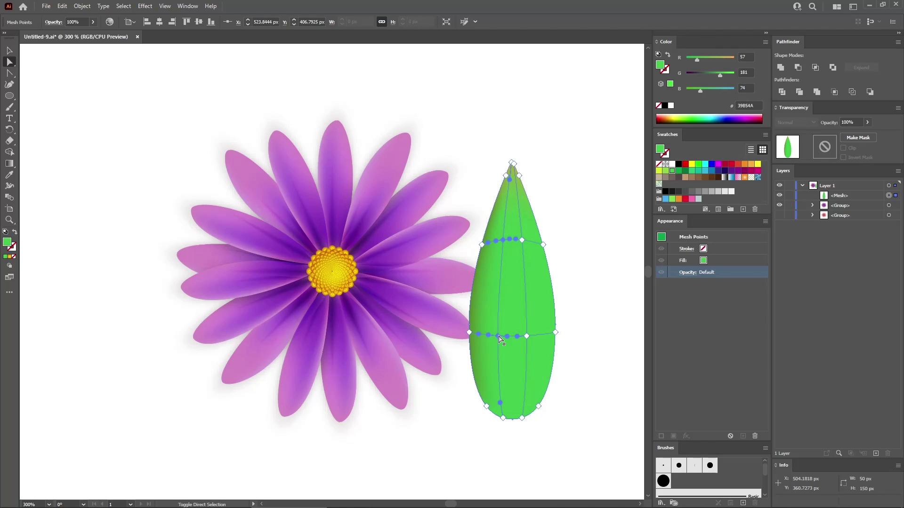
left_click(743, 55)
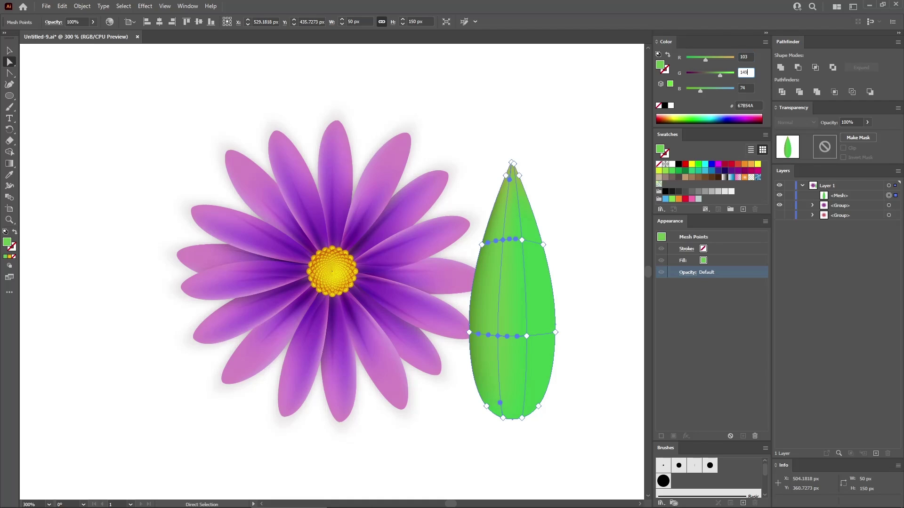
key("Tab")
type("51")
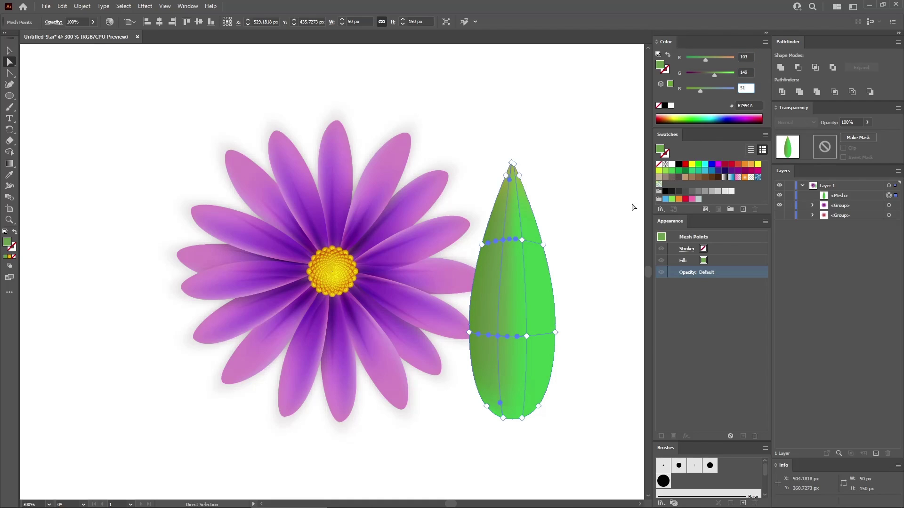
key("Return")
Color the upper inner mesh point on the leaf's right column line with RGB 77, 118, 36
left_click(523, 241)
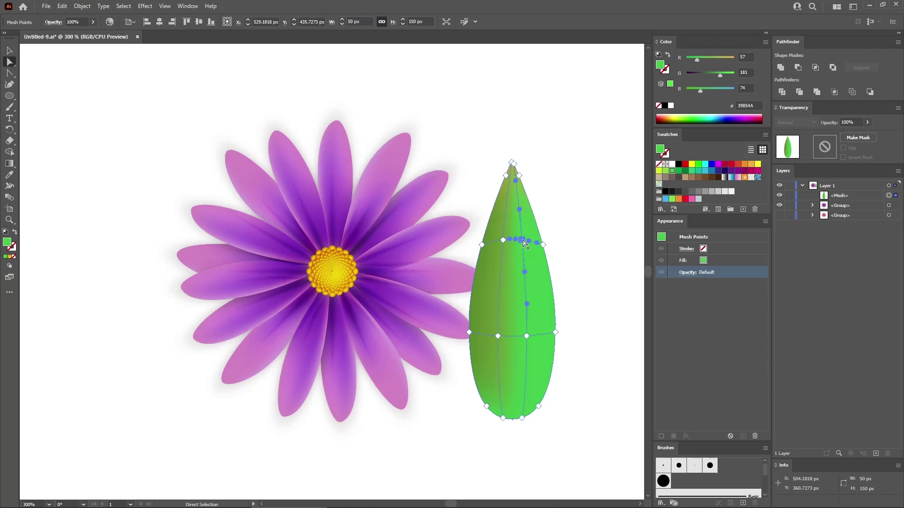
left_click(746, 58)
type("77")
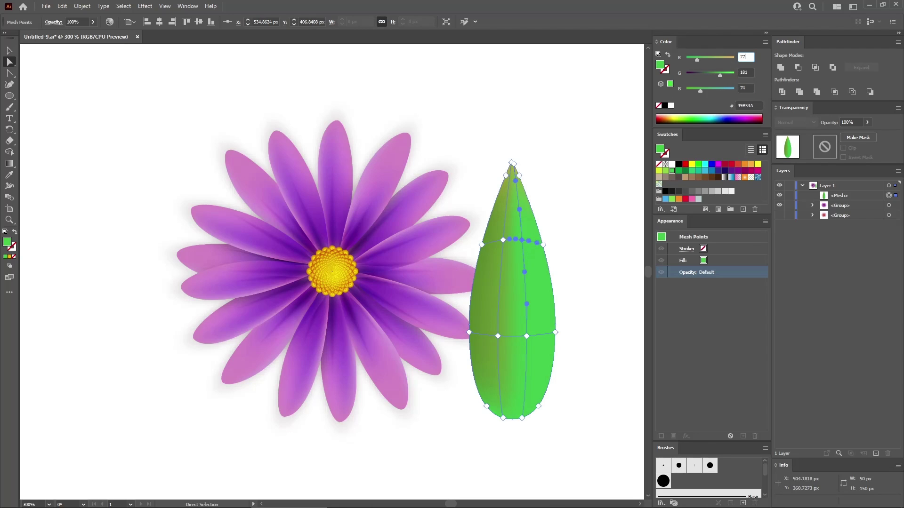
key("Tab")
type("11")
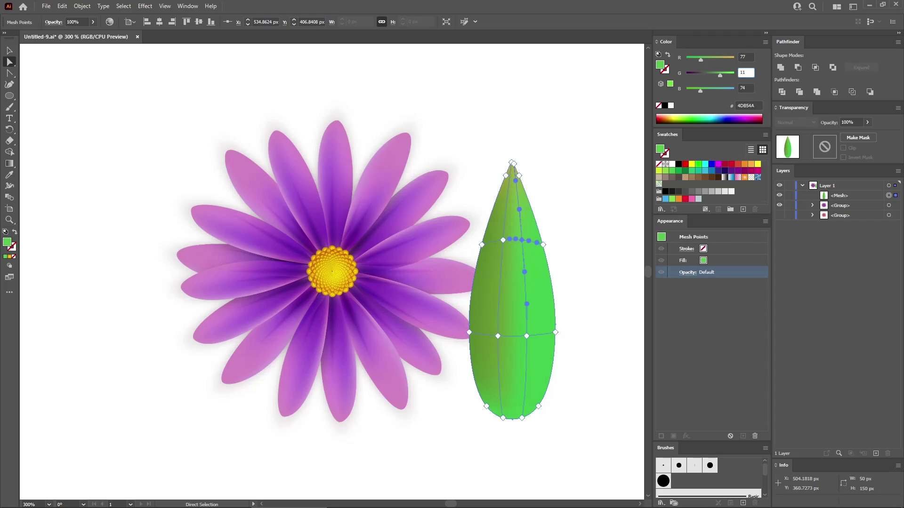
key("Tab")
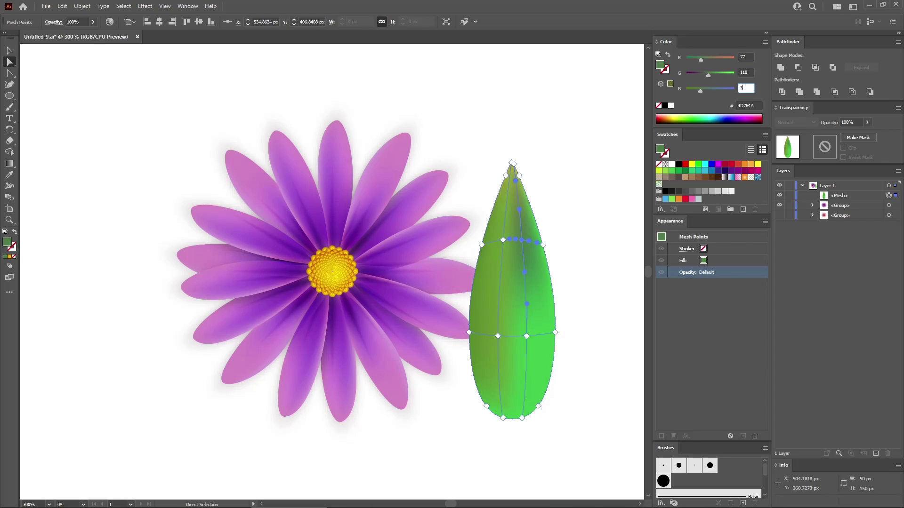
type("36")
key("Return")
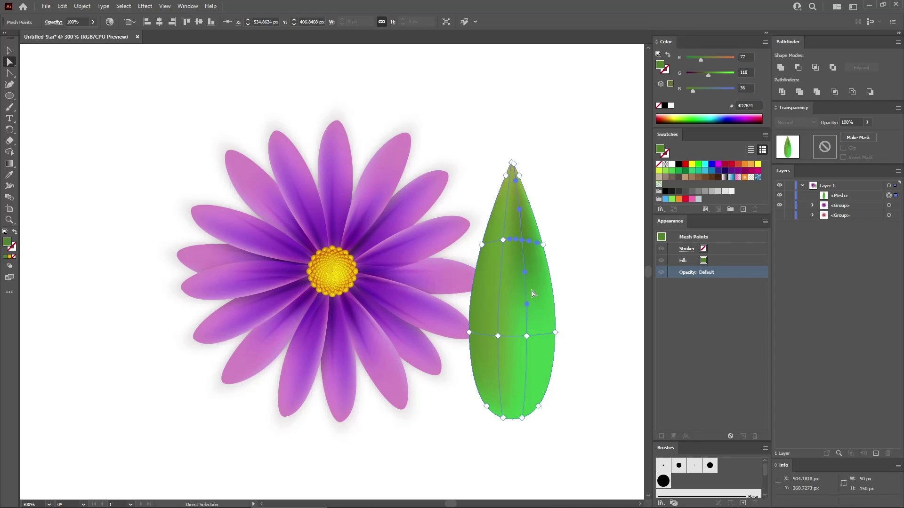
Color the lower inner mesh point on the leaf's right column line with dark green RGB 40, 81, 23
left_click(526, 336)
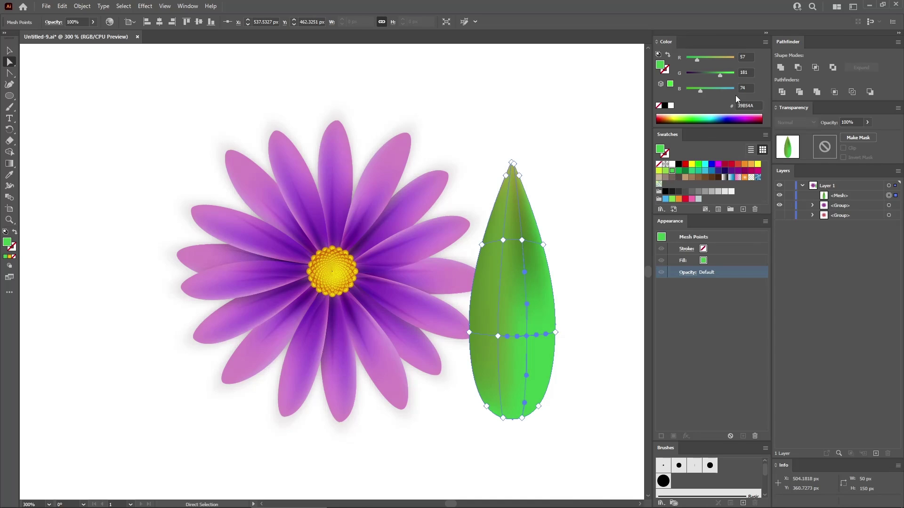
left_click(749, 56)
type("40")
key("Tab")
type("81")
key("Tab")
type("23")
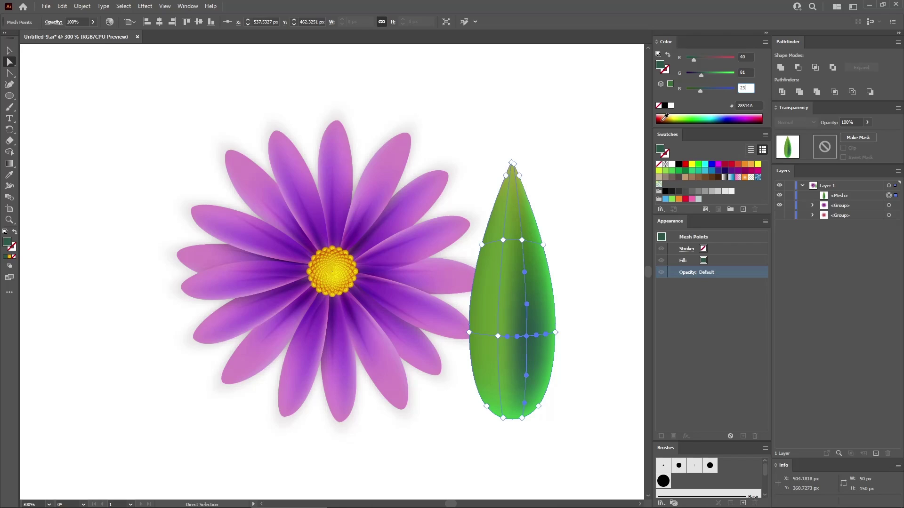
key("Return")
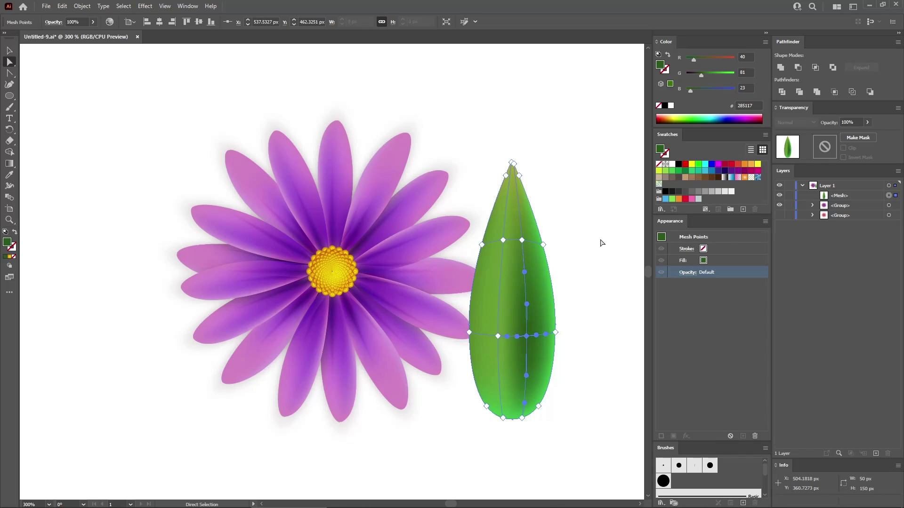
Color the two middle mesh points on the leaf's right edge with RGB 86, 128, 40
left_click_drag(590, 221, 541, 360)
left_click(749, 56)
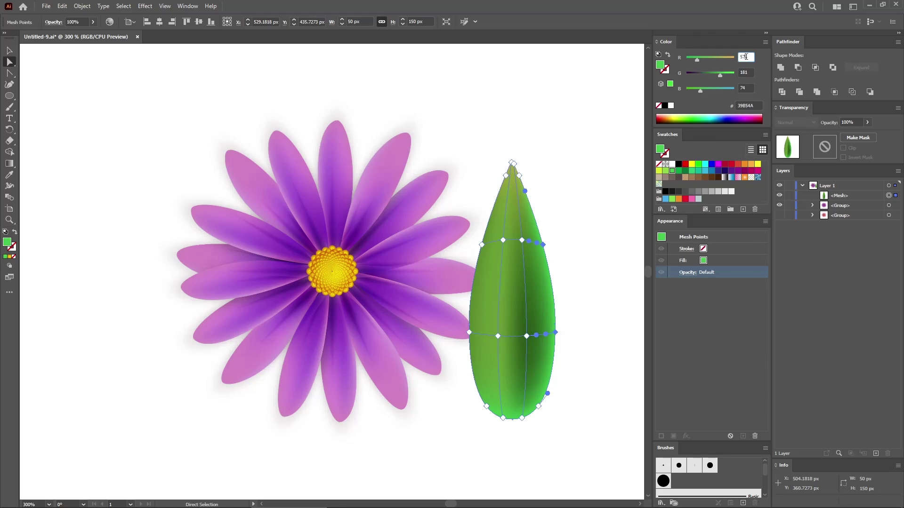
type("86")
key("Tab")
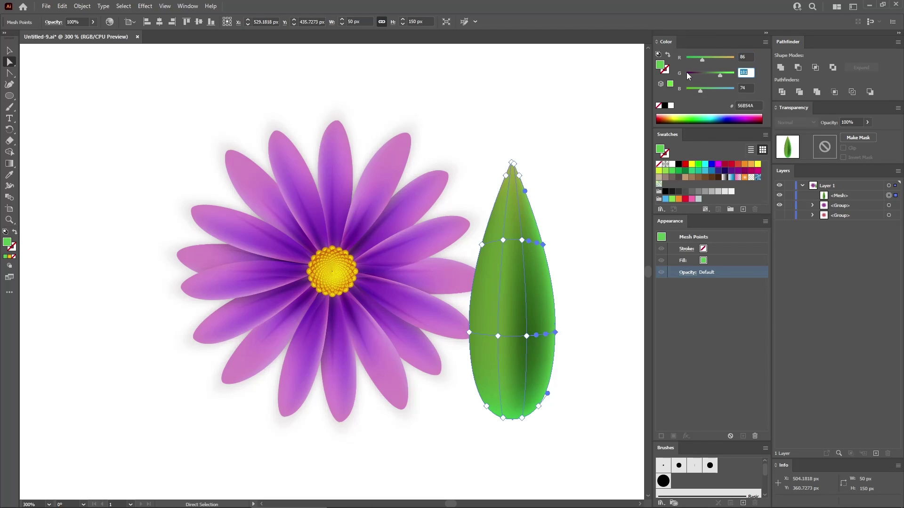
type("128")
key("Tab")
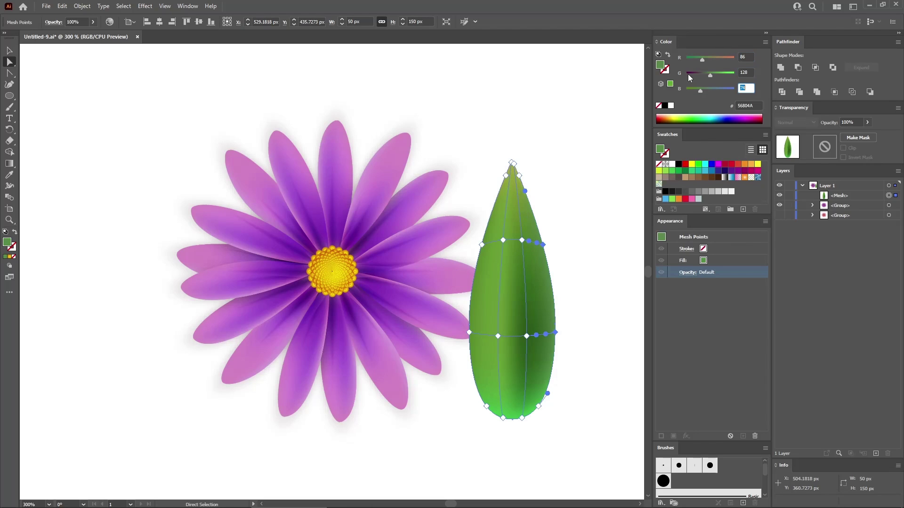
type("40")
key("Return")
Color the mesh points along the leaf's rounded bottom edge with dark green RGB 26, 67, 17 and deselect the leaf
left_click_drag(563, 435, 471, 394)
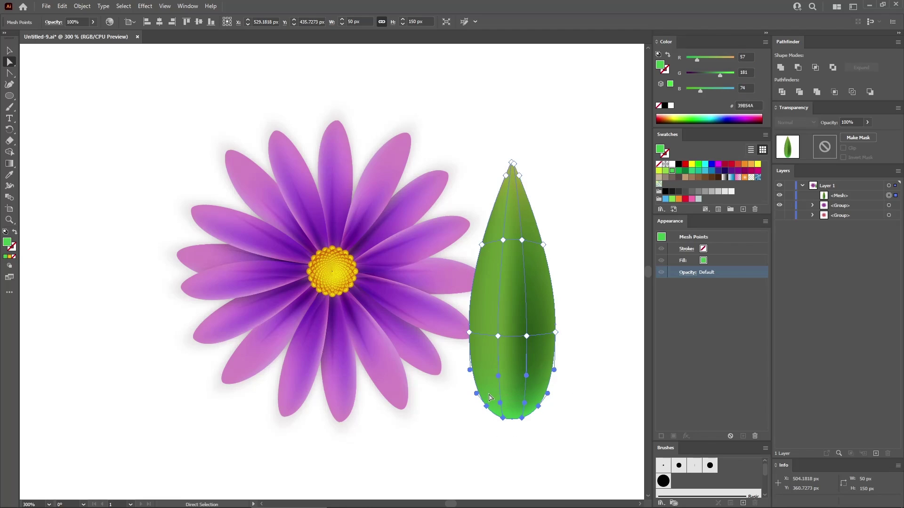
left_click(747, 57)
type("26")
key("Tab")
type("67")
key("Tab")
type("1")
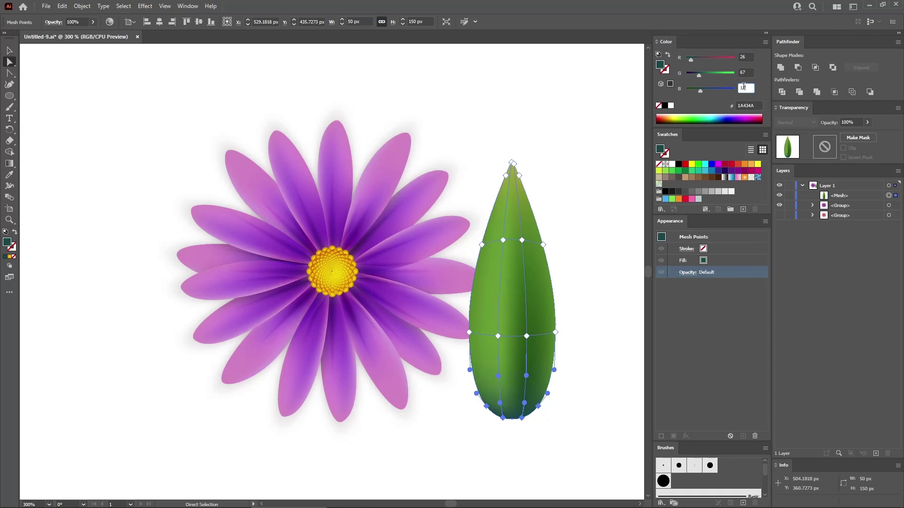
key("Return")
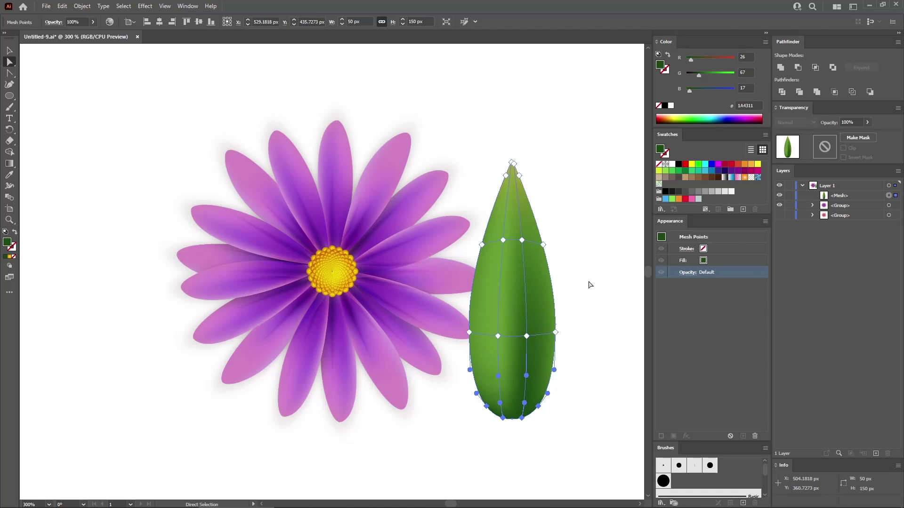
left_click(581, 295)
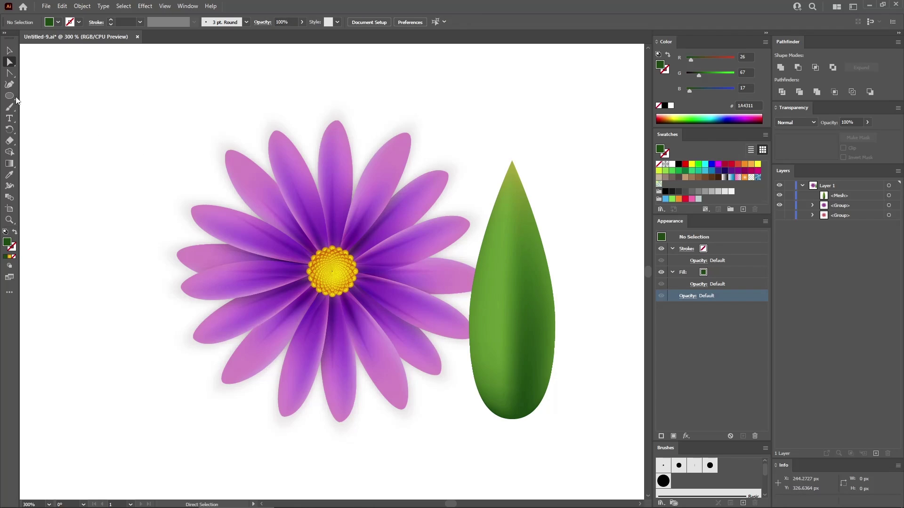
Create a vertical line 150 px long at 90° along the middle of the leaf with the Line Segment tool
left_click_drag(10, 96, 26, 101)
left_click(53, 141)
left_click(509, 406)
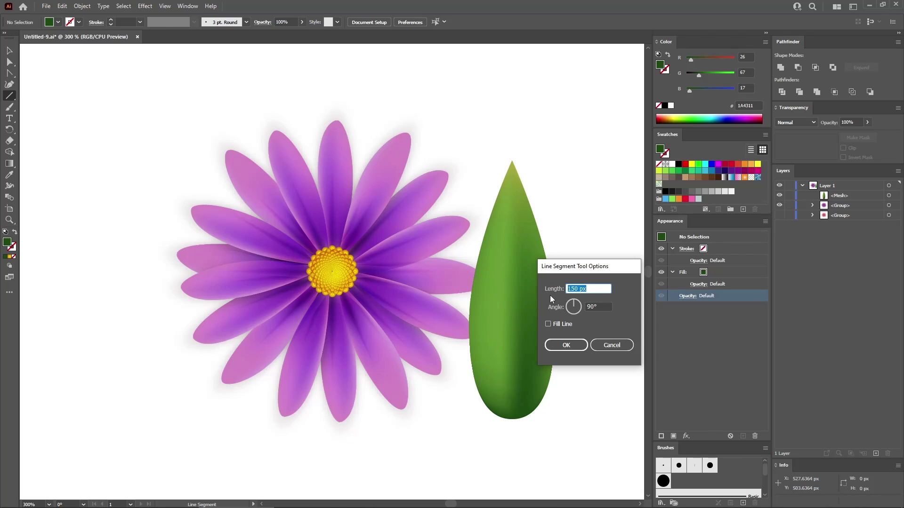
left_click(566, 345)
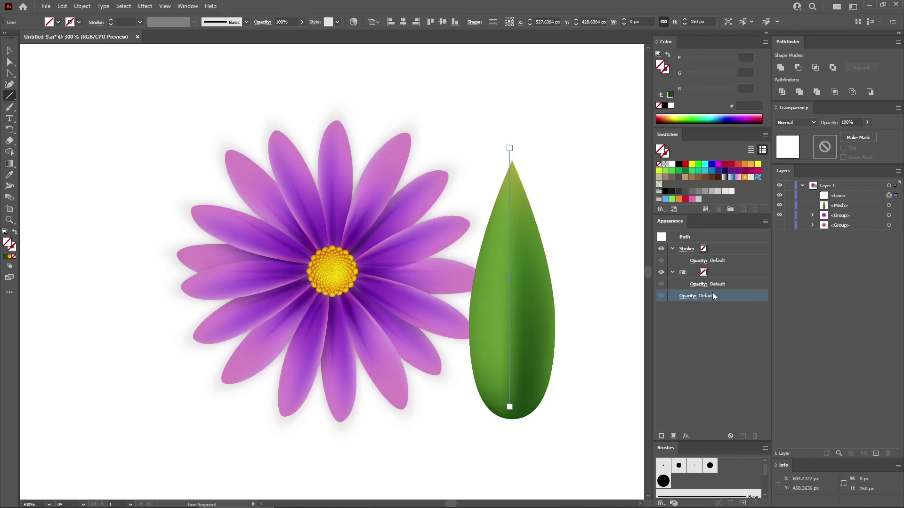
Give the leaf's center line a 5 pt stroke colored dark green RGB 26, 67, 17
left_click(739, 250)
left_click(748, 249)
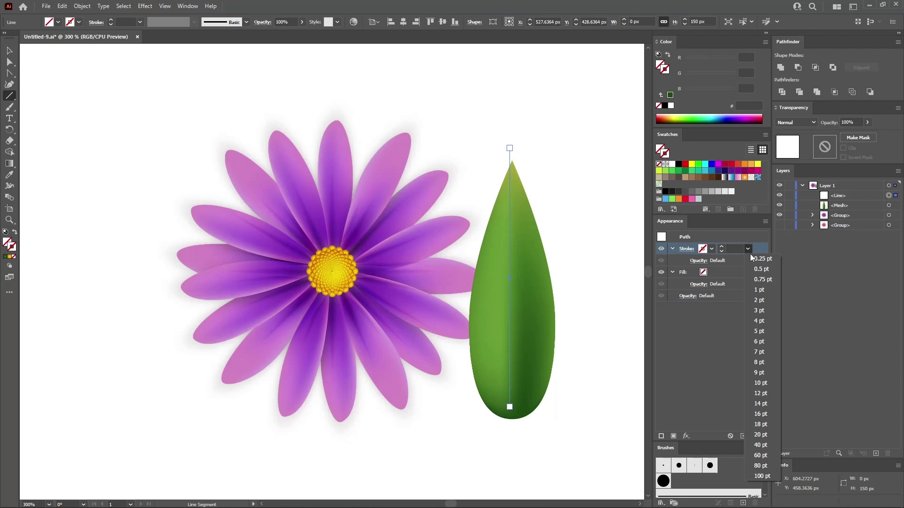
left_click(758, 332)
left_click(745, 58)
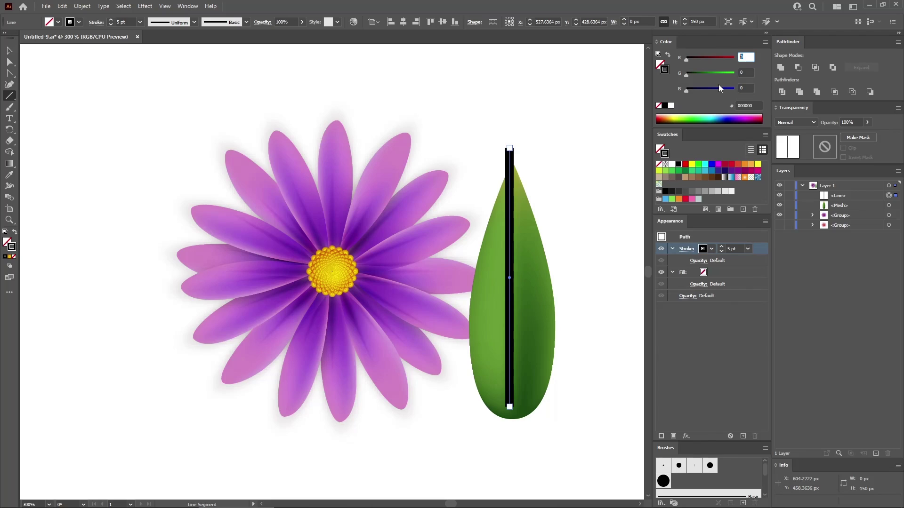
type("26")
key("Tab")
type("67")
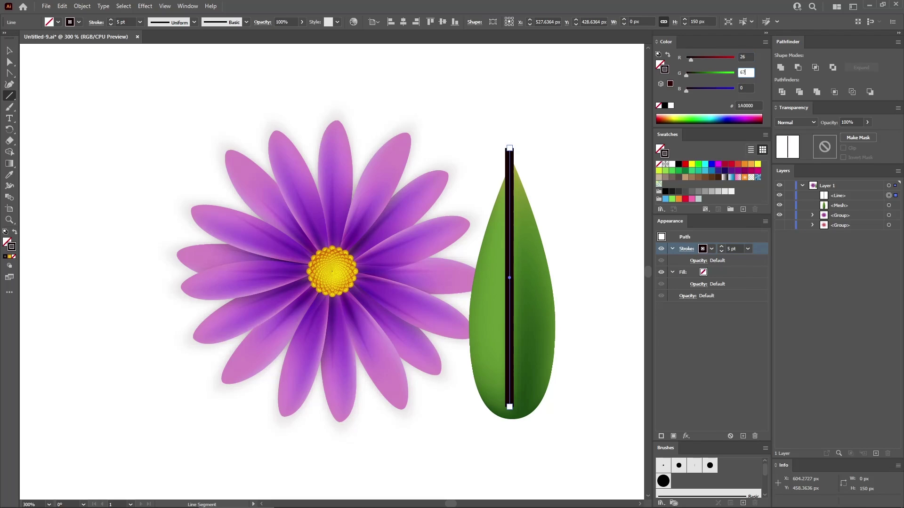
key("Tab")
type("17")
key("Return")
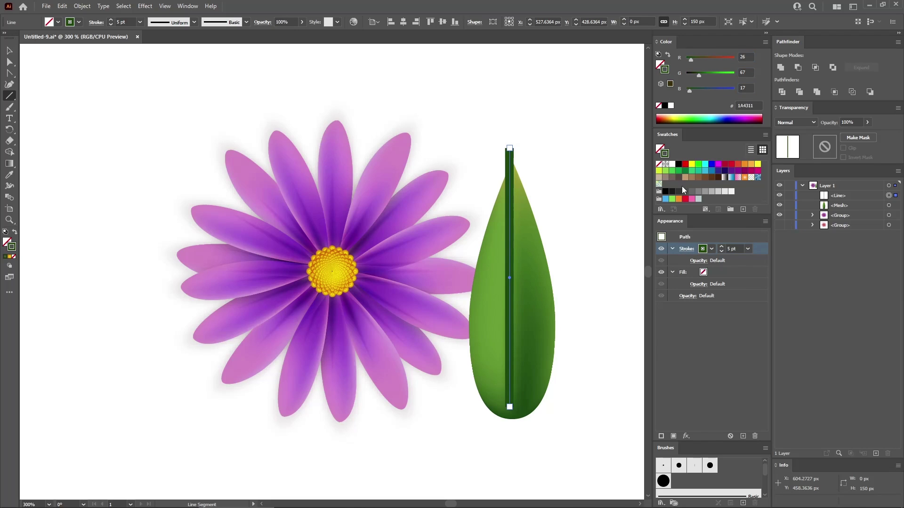
Apply the triangular tapered width profile to the center line's stroke, narrowing toward the leaf tip
left_click(685, 250)
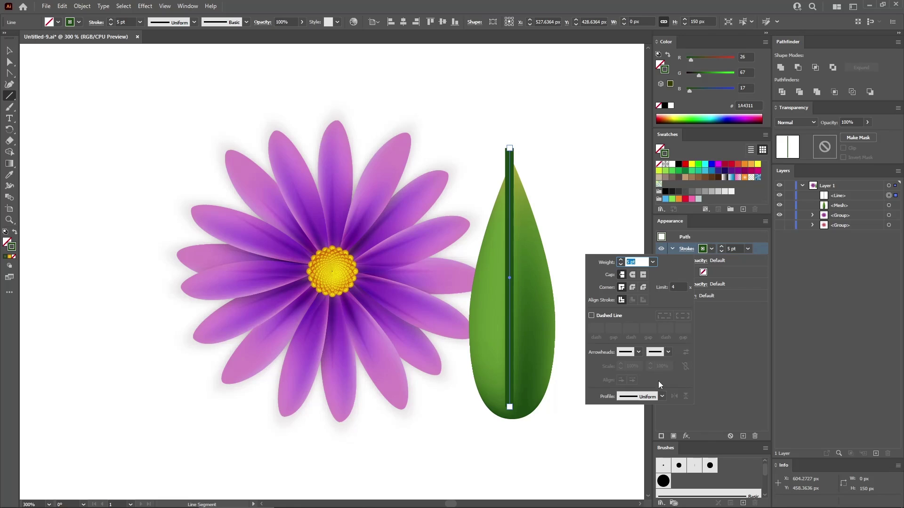
left_click(661, 396)
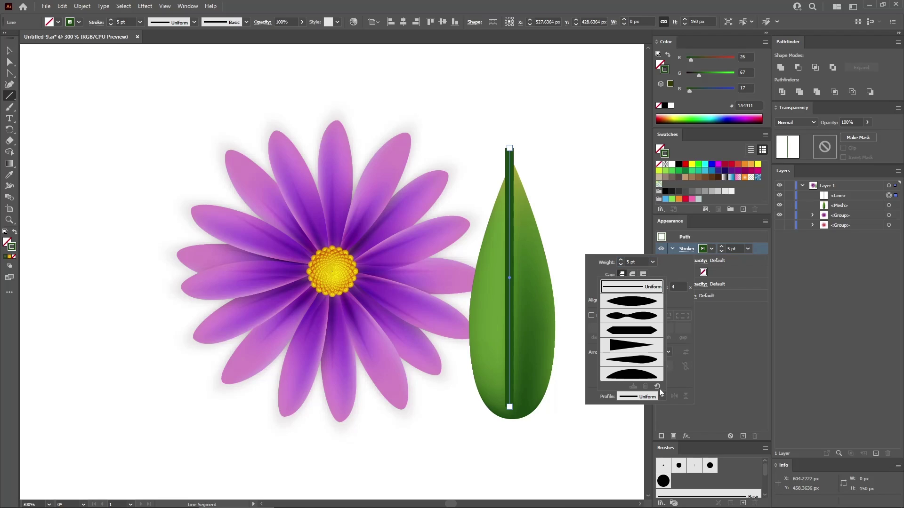
left_click(646, 354)
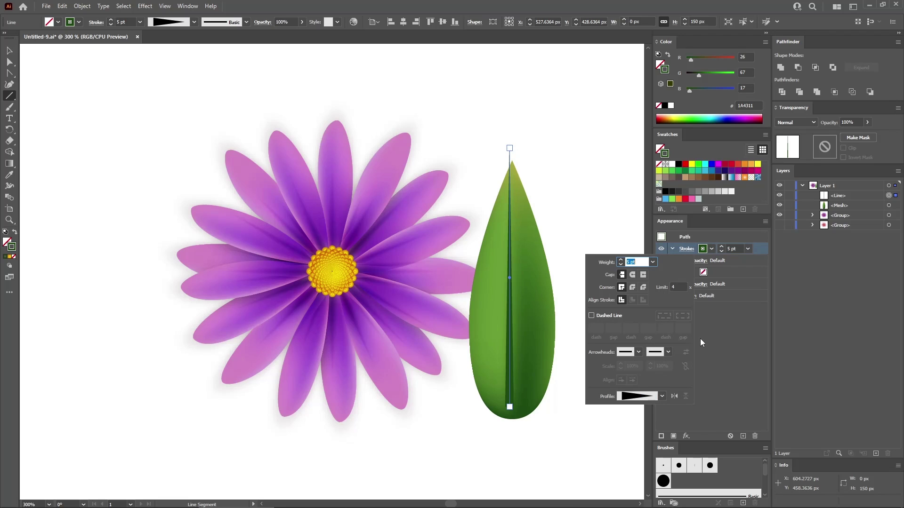
Set the center line's stroke to 70% opacity with the Soft Light blending mode
left_click(700, 261)
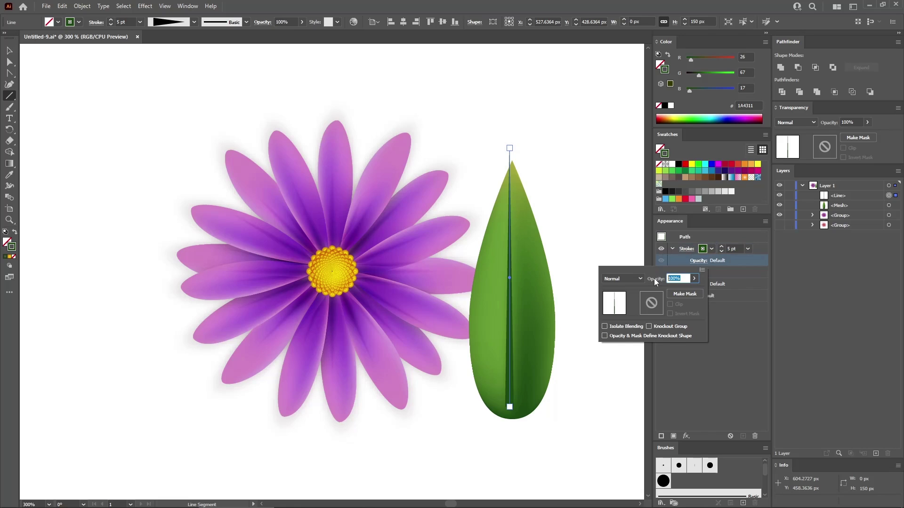
type("70")
left_click(630, 279)
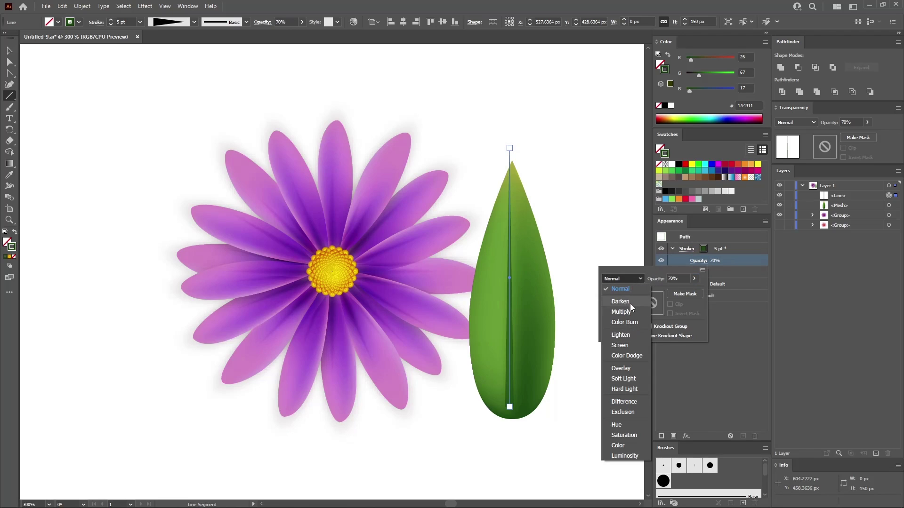
left_click(624, 379)
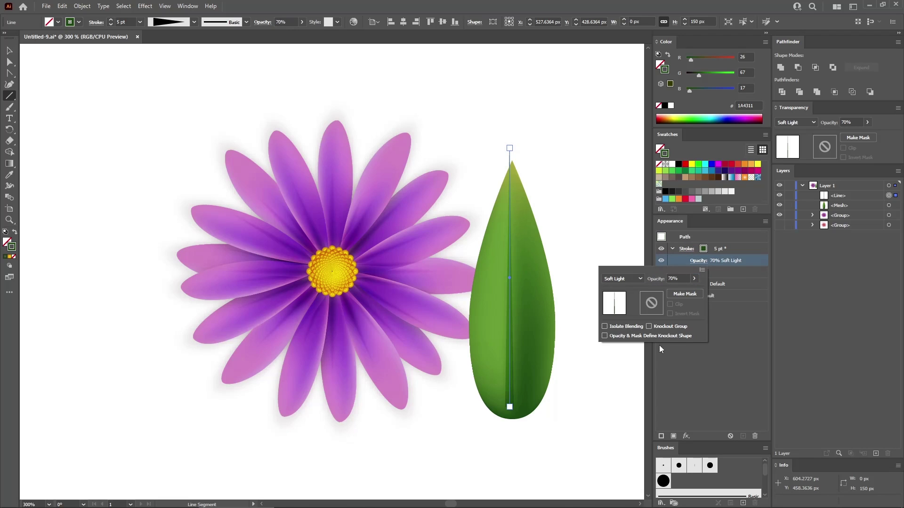
left_click(725, 266)
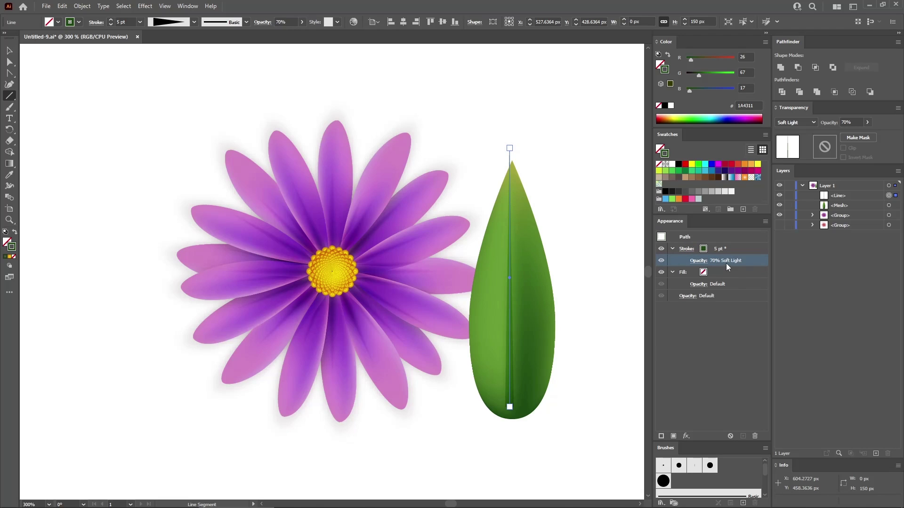
Center the line and the leaf mesh on each other horizontally and vertically, and group them
left_click(10, 51)
left_click_drag(594, 262, 502, 427)
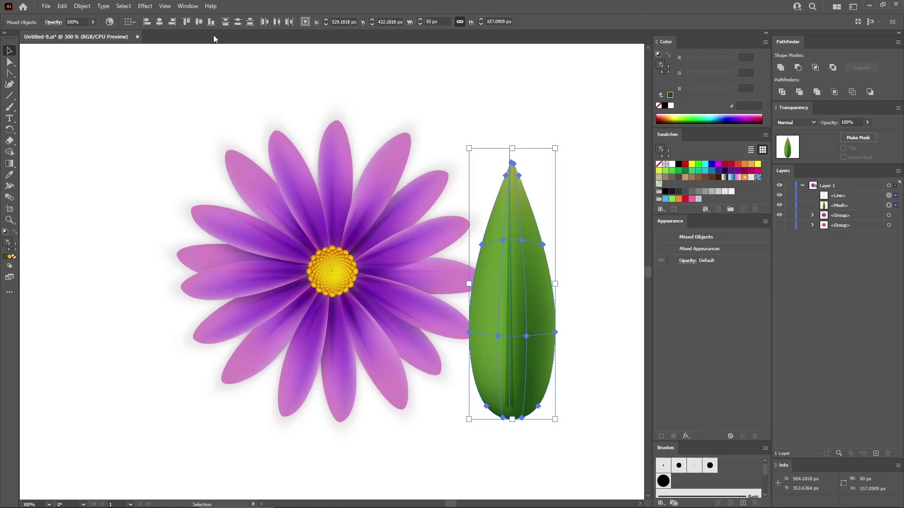
left_click(162, 22)
left_click(199, 22)
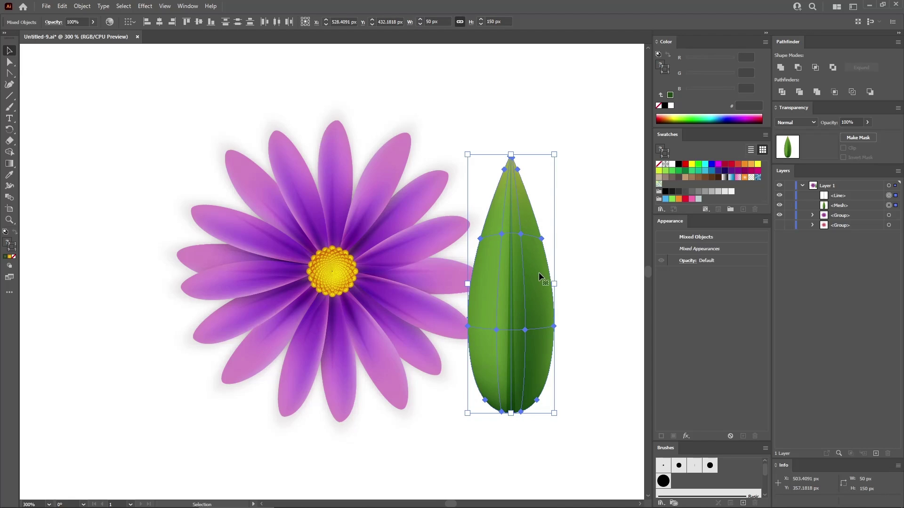
key("a")
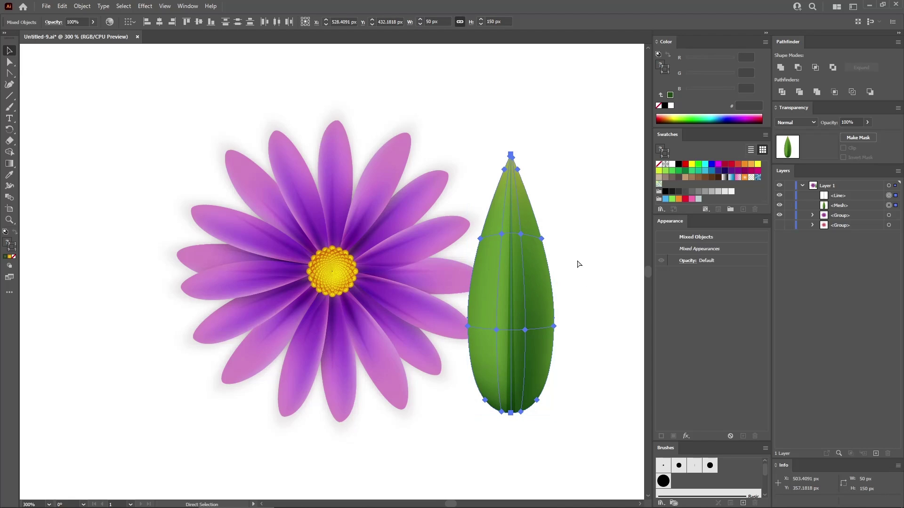
key("ctrl+g")
key("v")
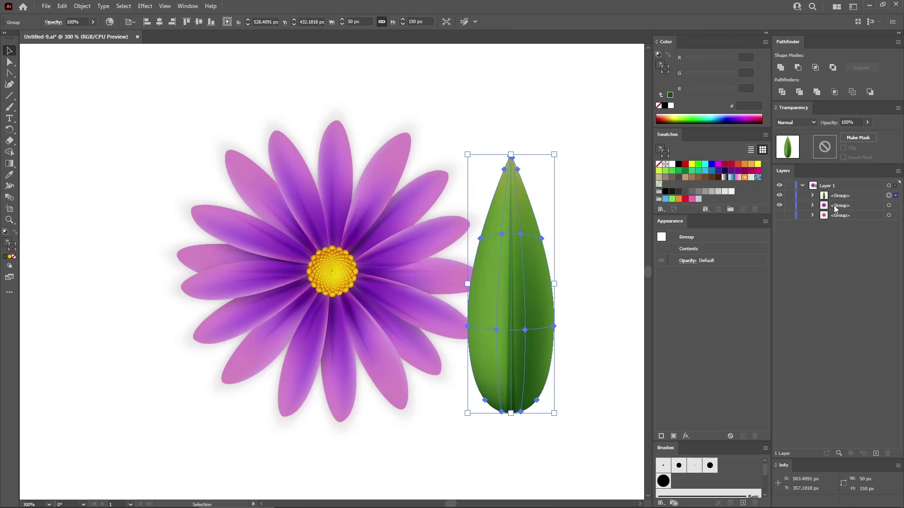
Send the leaf group behind the flower groups, rotate its tip diagonally down to the right, and tuck it under the flower's lower-right petals
left_click_drag(849, 196, 846, 219)
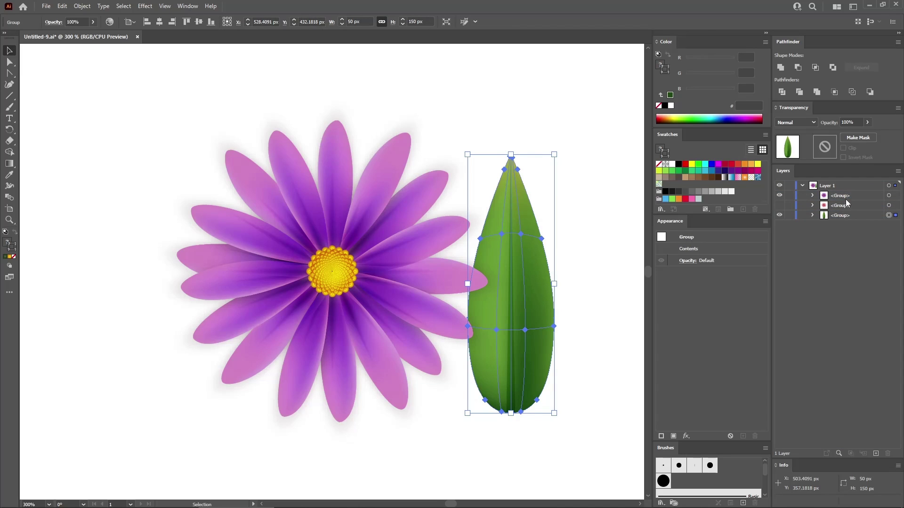
left_click_drag(558, 150, 560, 400)
left_click_drag(490, 254, 392, 323)
Apply a horizontal Flag warp effect with a 10% bend to the leaf group
left_click(145, 6)
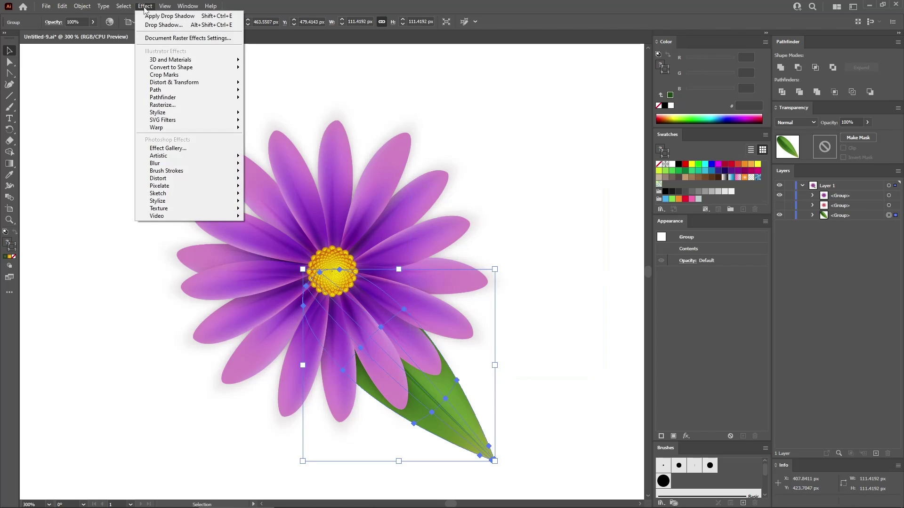
mouse_move(159, 130)
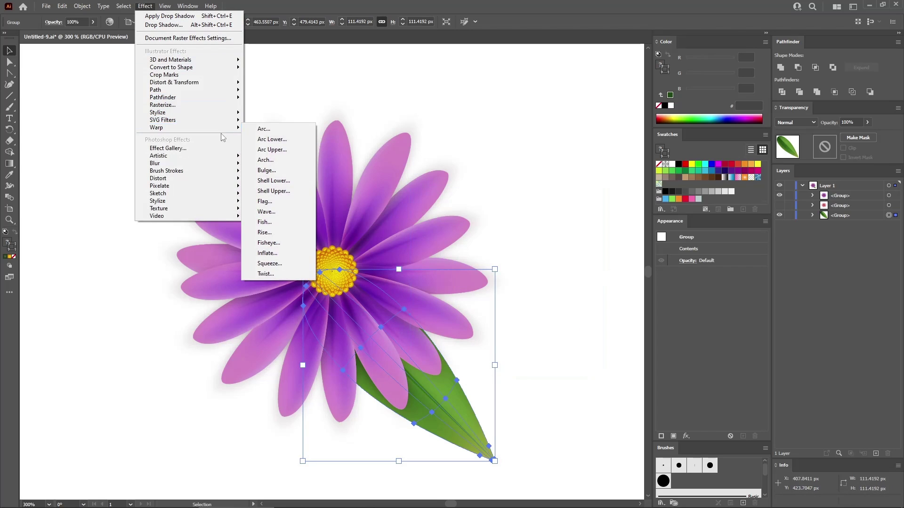
left_click(276, 200)
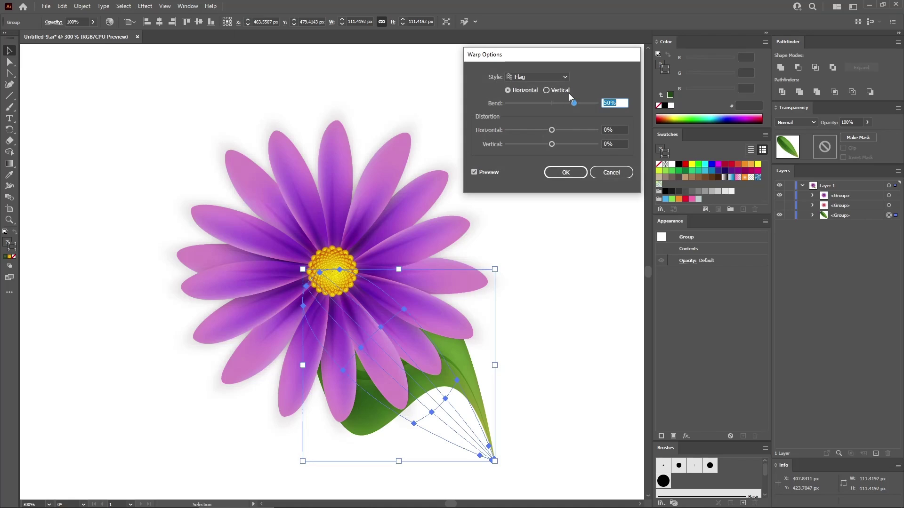
left_click(511, 92)
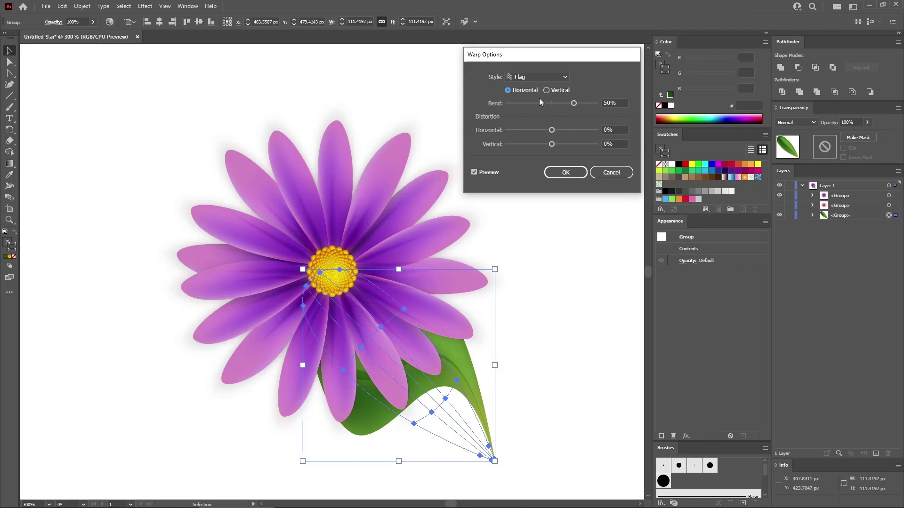
left_click_drag(617, 102, 587, 103)
type("10")
left_click(572, 171)
Start a Transform effect on the leaf group with horizontal and vertical scale at 90%
left_click(145, 6)
mouse_move(166, 84)
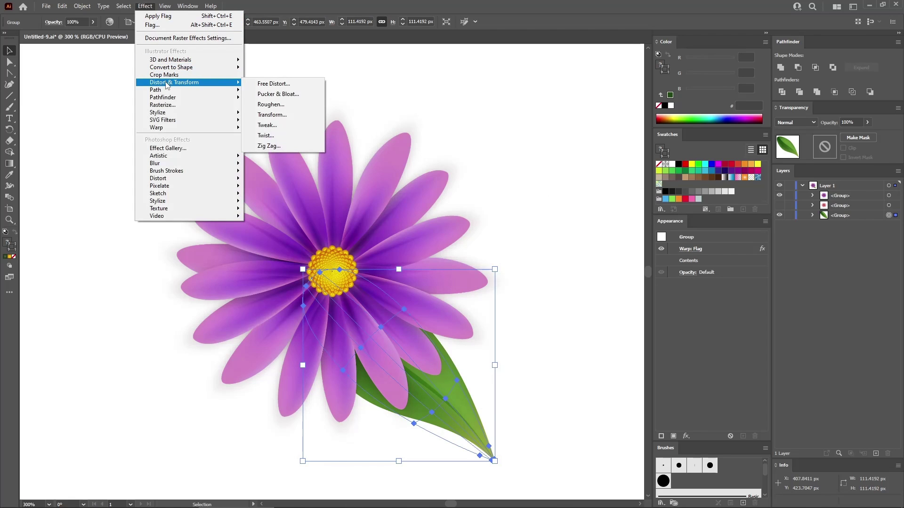
left_click(279, 118)
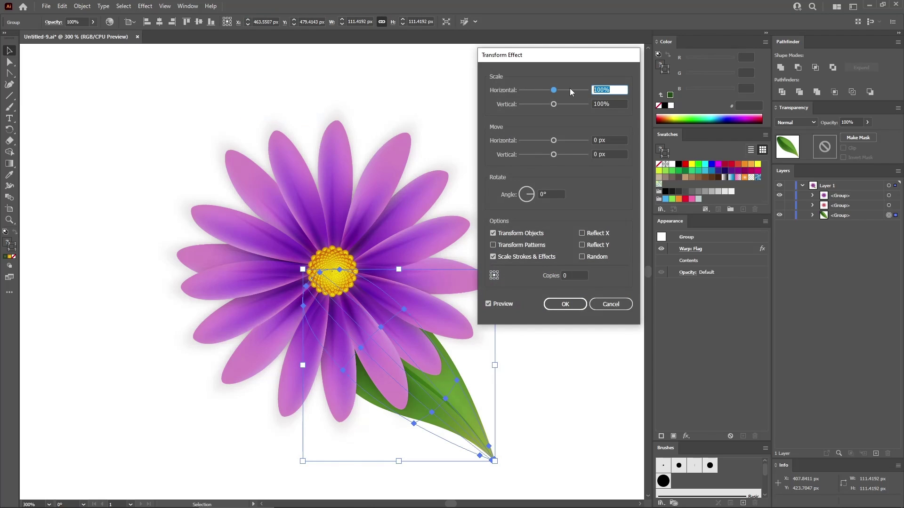
type("90")
key("Tab")
type("90")
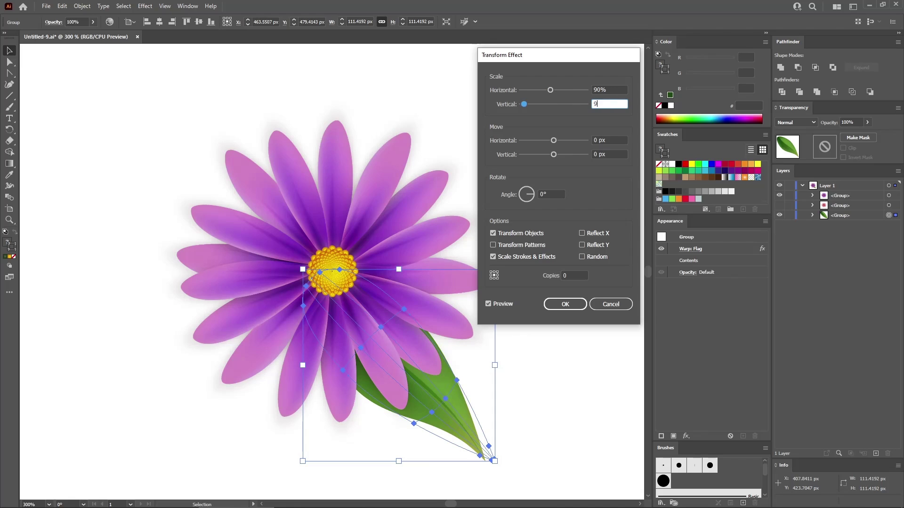
Set the Transform effect to a 40° angle, the top-left reference point and 1 copy, apply it, and deselect the leaves
left_click(554, 194)
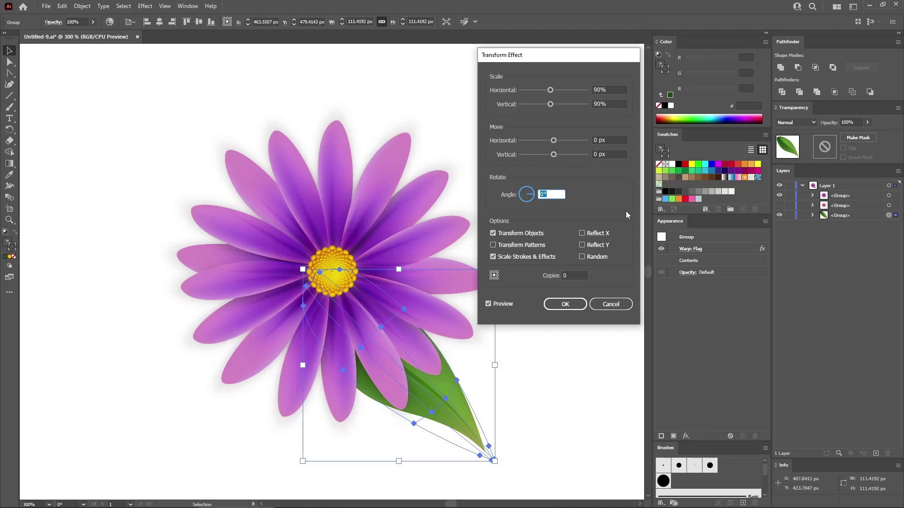
type("40")
left_click(575, 275)
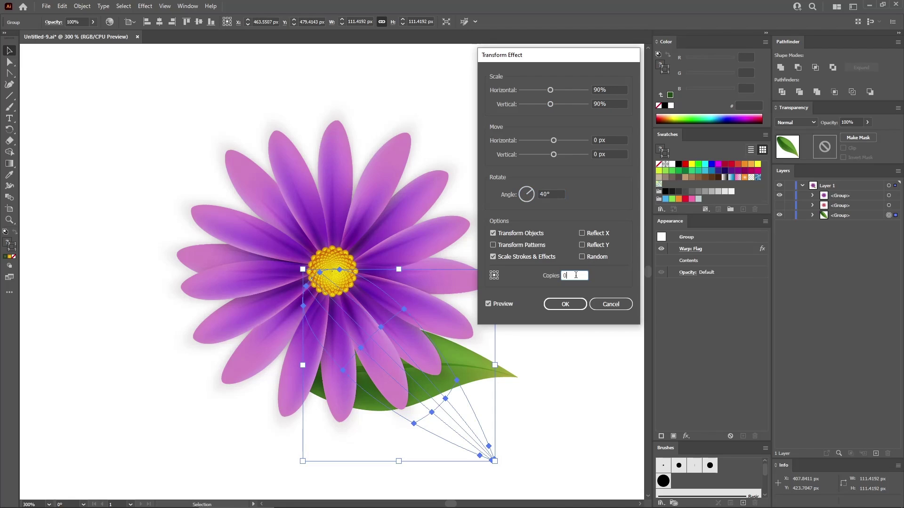
left_click(491, 273)
left_click_drag(570, 274, 552, 281)
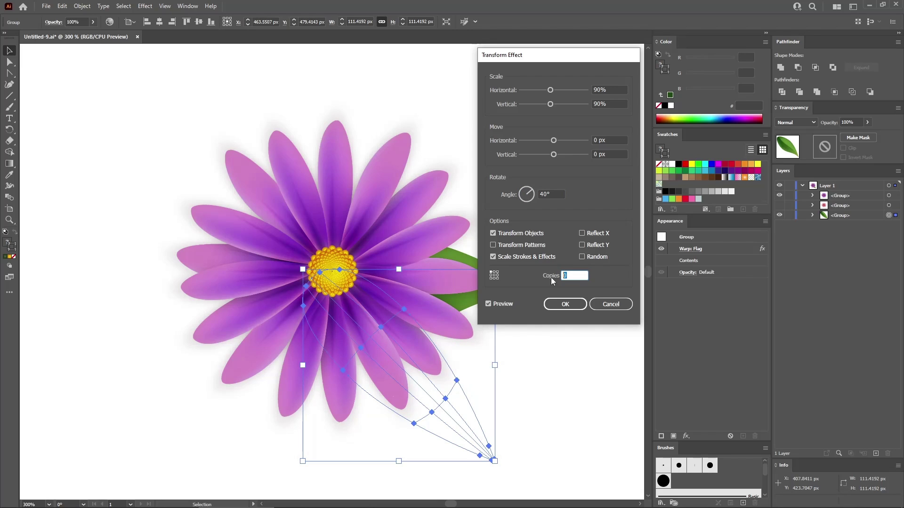
type("1")
left_click(616, 154)
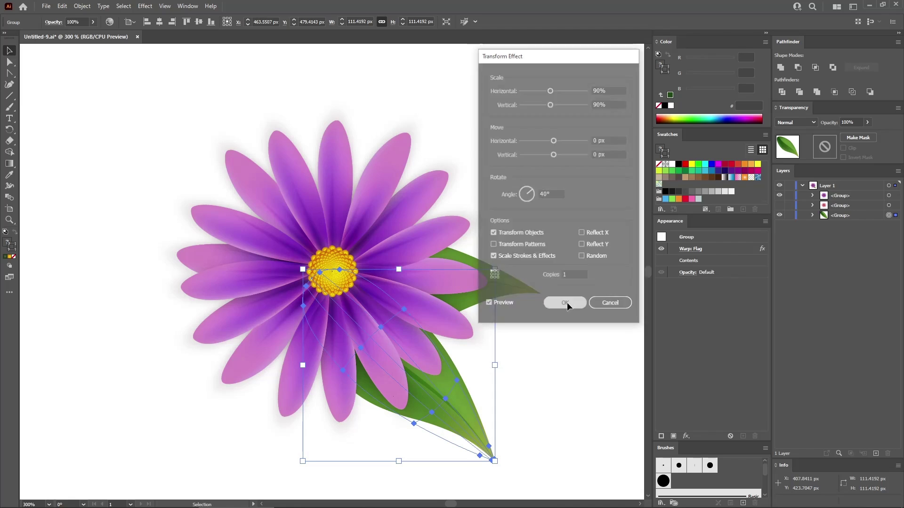
left_click(566, 304)
left_click(619, 117)
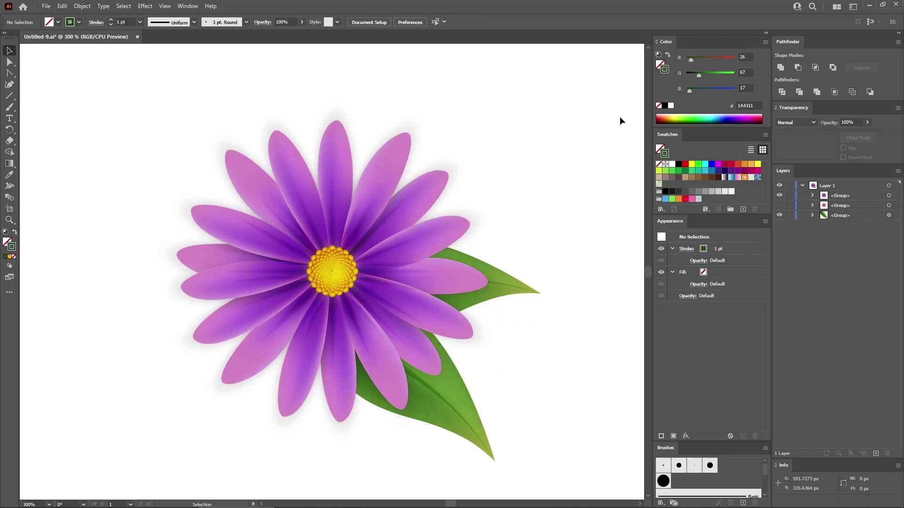